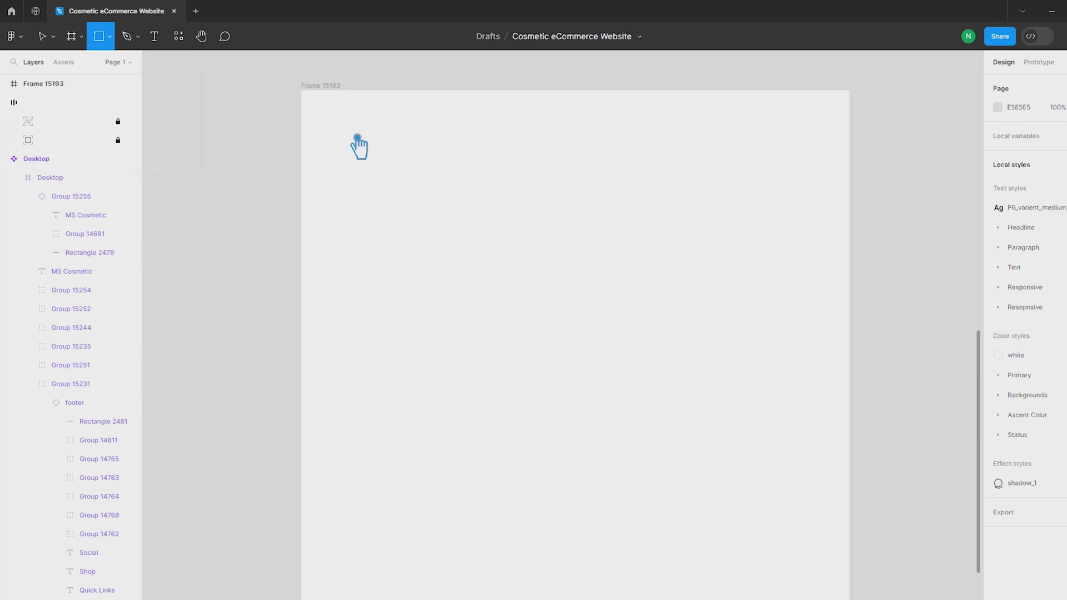
# Draw a square about 2325 × 2325 near the frame's upper left and duplicate it into a row of four
pyautogui.moveTo(422, 206)
pyautogui.mouseDown()
pyautogui.moveTo(531, 203)
pyautogui.moveTo(517, 334)
pyautogui.moveTo(518, 315)
pyautogui.mouseUp()
pyautogui.hotkey('ctrl', 'd')
pyautogui.hotkey('ctrl', 'd')
pyautogui.hotkey('ctrl', 'a')
pyautogui.click(505, 412)
pyautogui.hotkey('ctrl', 'z')
pyautogui.hotkey('ctrl', 'z')
# Duplicate the row of squares downward with equal gaps to build a grid of four rows
pyautogui.moveTo(545, 212); pyautogui.dragTo(541, 336)
pyautogui.hotkey('ctrl', 'd')
pyautogui.hotkey('ctrl', 'd')
pyautogui.scroll(-4, 536, 328)
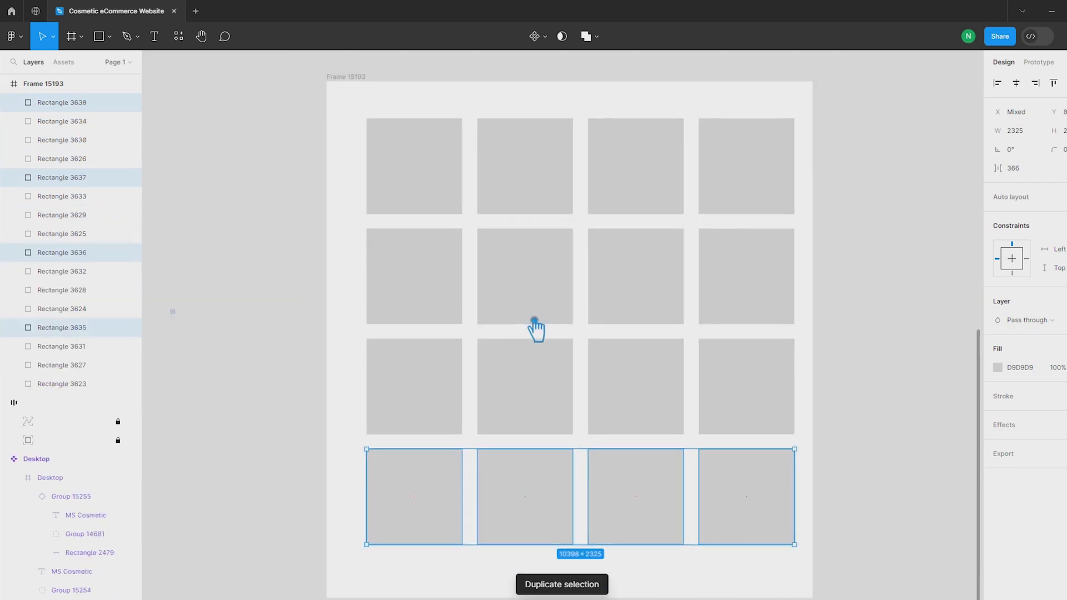
pyautogui.click(861, 384)
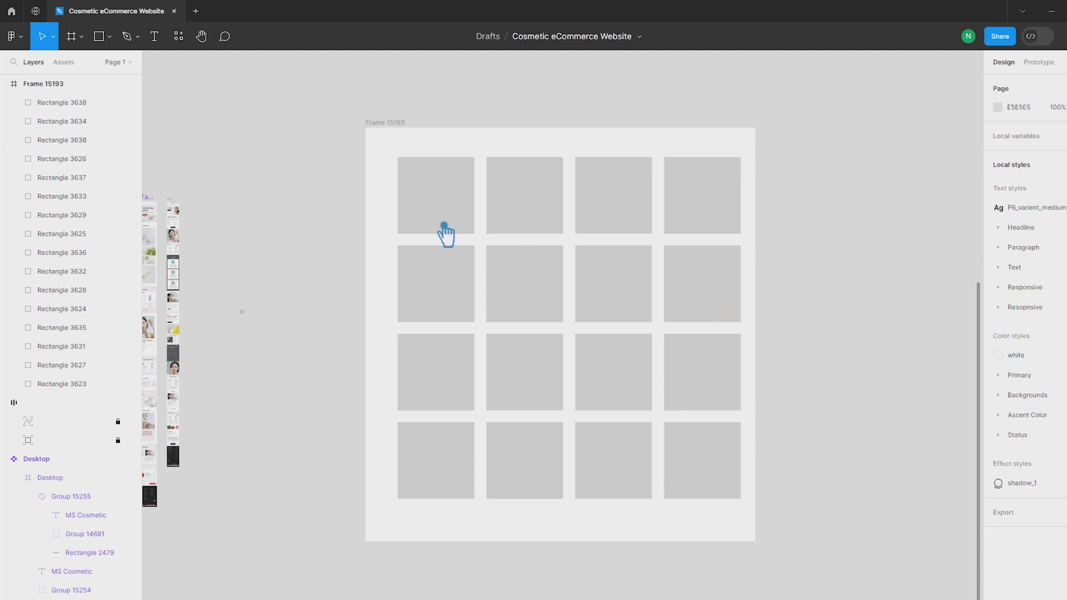
# Select the first square of the grid and open the plugin manager
pyautogui.click(427, 213)
pyautogui.rightClick(420, 192)
pyautogui.moveTo(479, 429)
pyautogui.moveTo(613, 293)
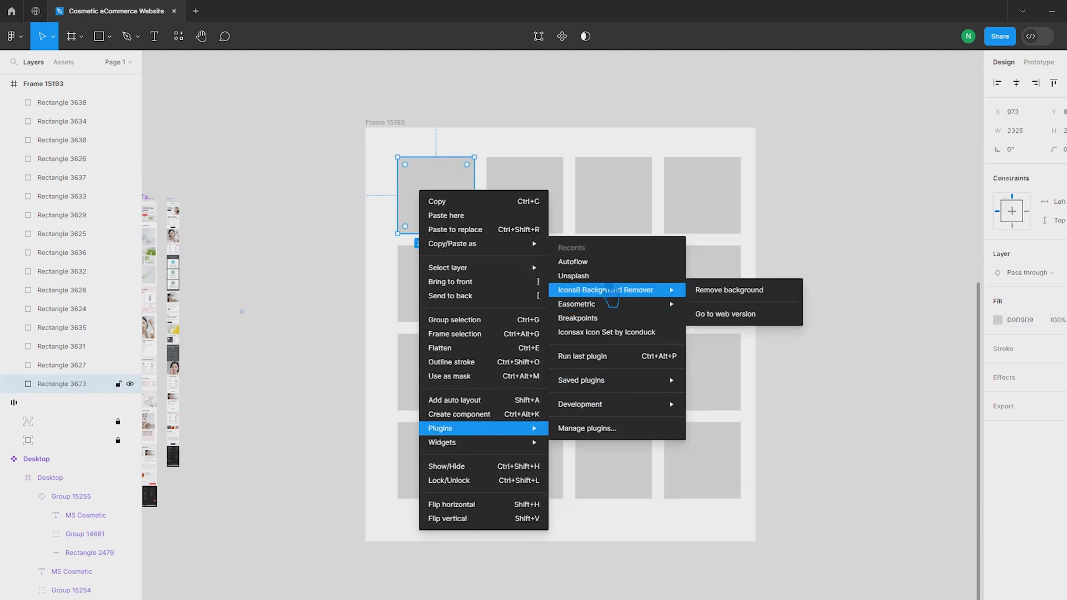
pyautogui.click(617, 429)
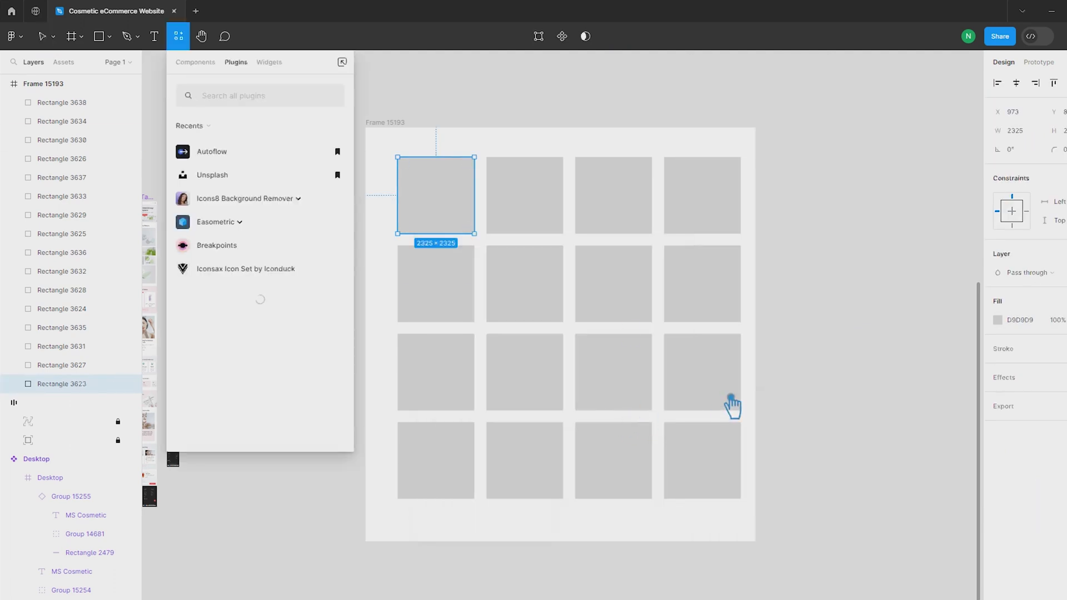
# Detach the plugin browser beside the frame, search it for freepik and run the Freepik plugin
pyautogui.moveTo(340, 65); pyautogui.dragTo(953, 79)
pyautogui.click(840, 119)
pyautogui.write('freepik')
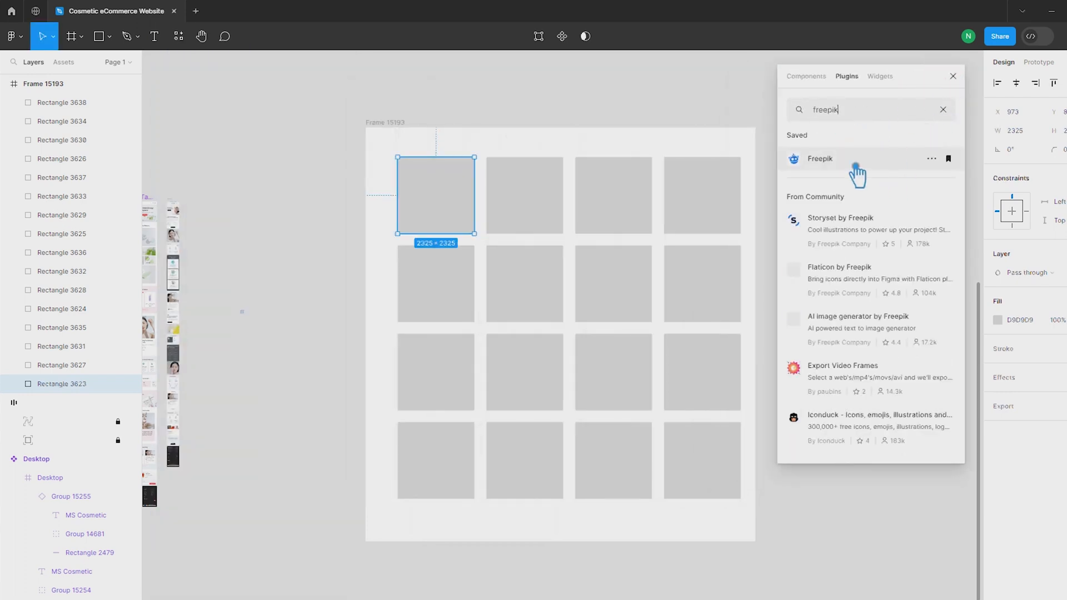
pyautogui.click(849, 164)
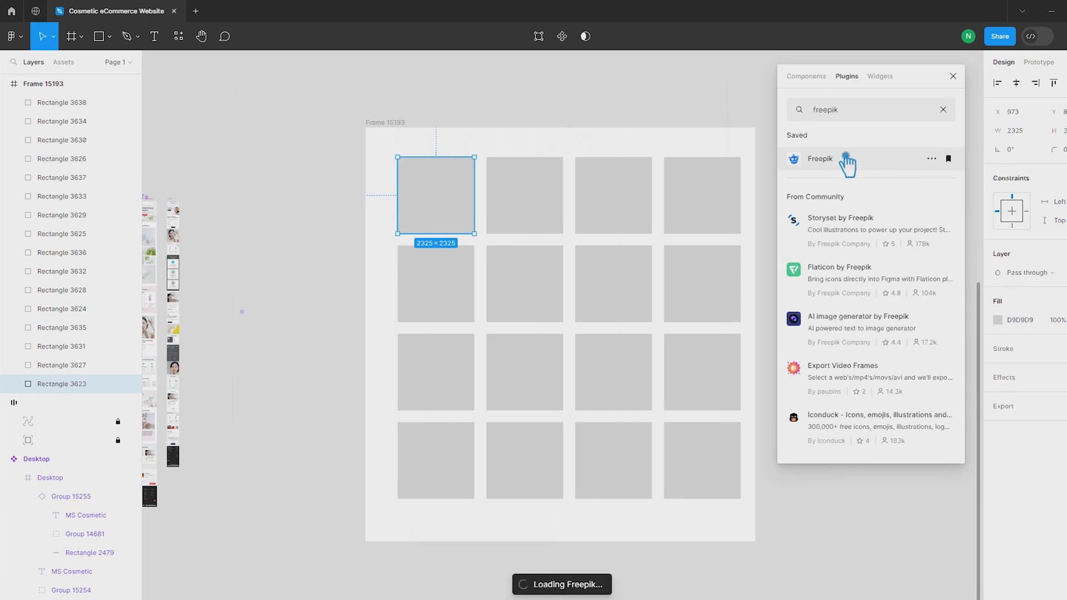
# Fill the first square with the purple and pink image from Freepik's Abstract collection
pyautogui.moveTo(591, 146); pyautogui.dragTo(256, 134)
pyautogui.click(142, 234)
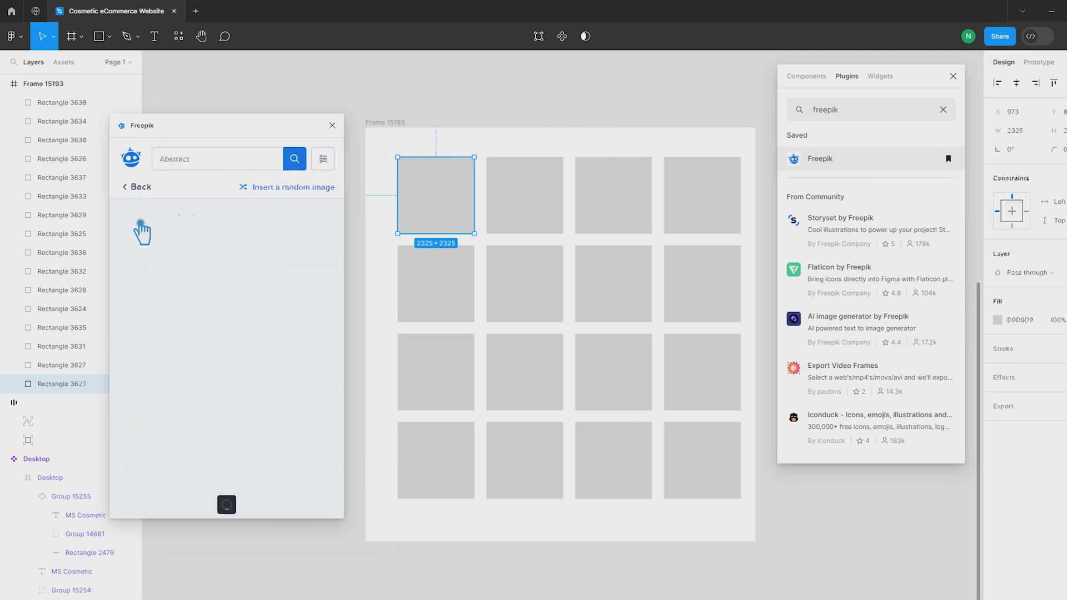
pyautogui.click(192, 248)
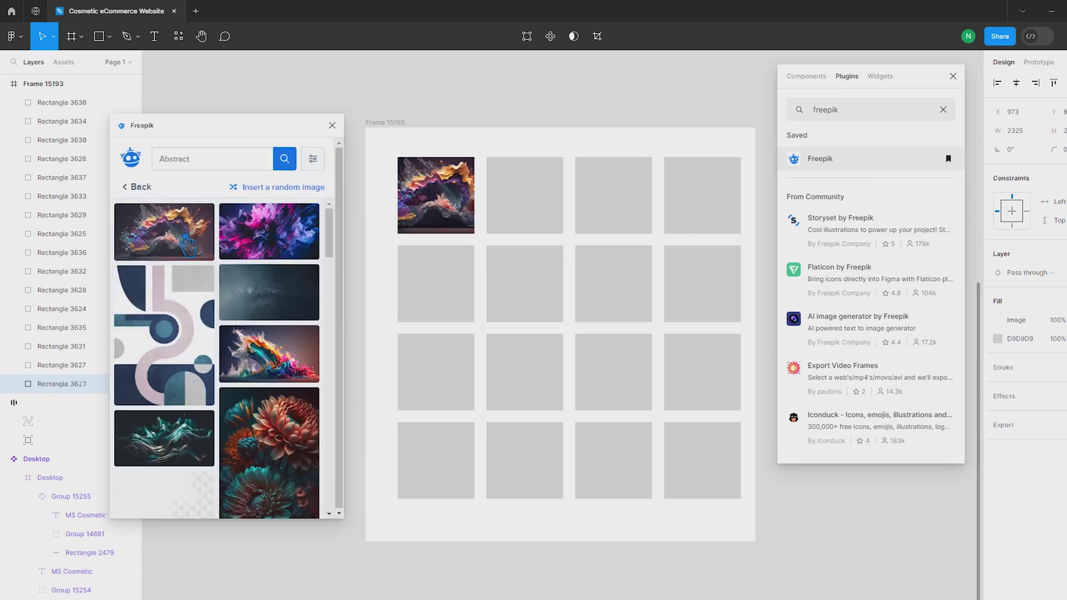
pyautogui.click(269, 231)
# Run the Unsplash plugin and fill the first square with the deer photo from the animal category
pyautogui.click(878, 110)
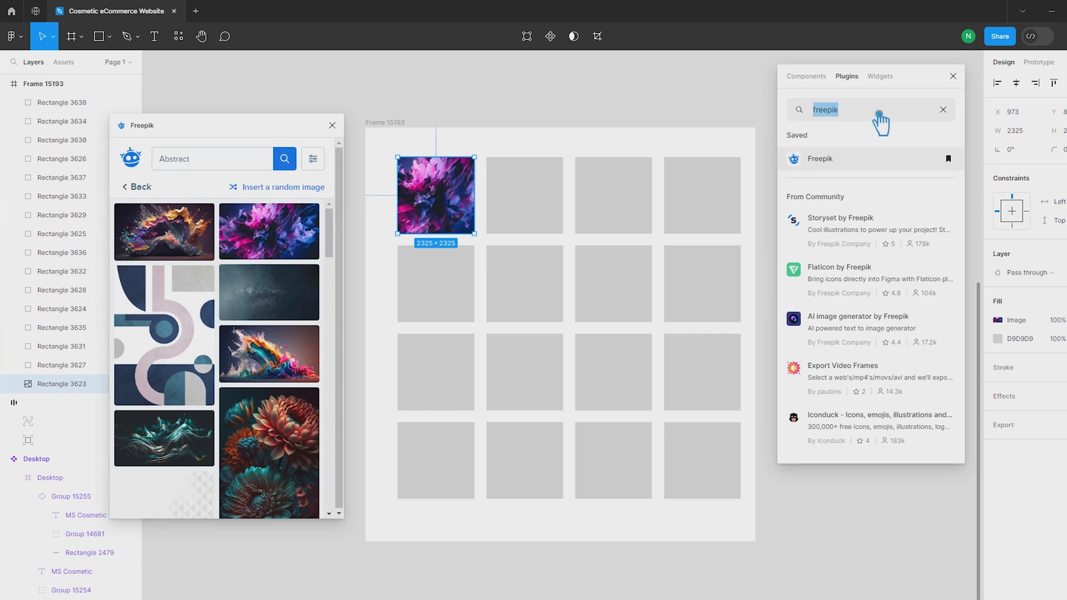
pyautogui.write('un')
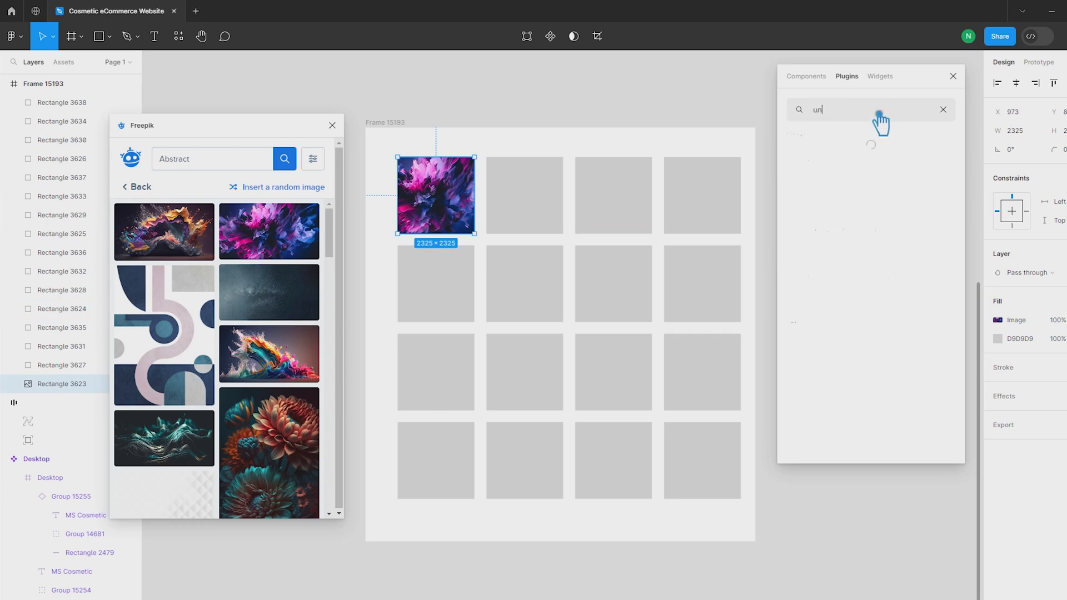
pyautogui.write('splash')
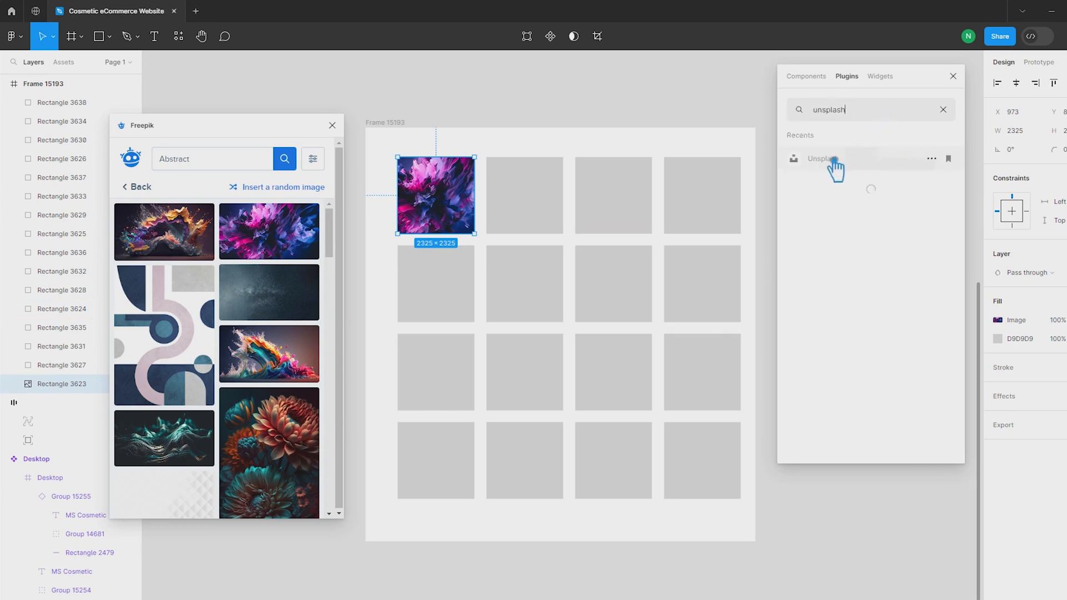
pyautogui.click(836, 159)
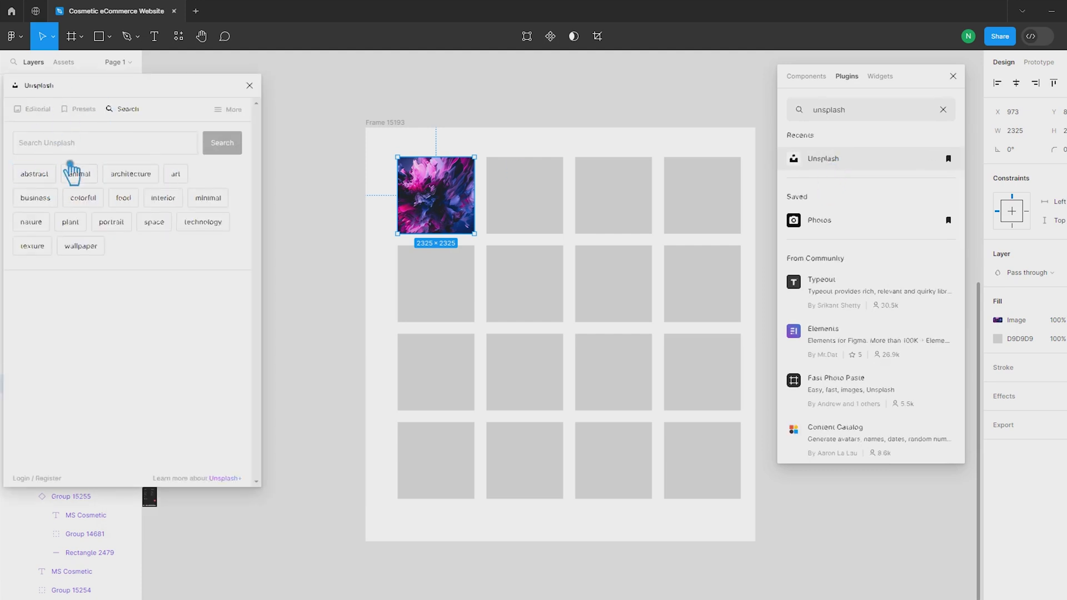
pyautogui.click(93, 175)
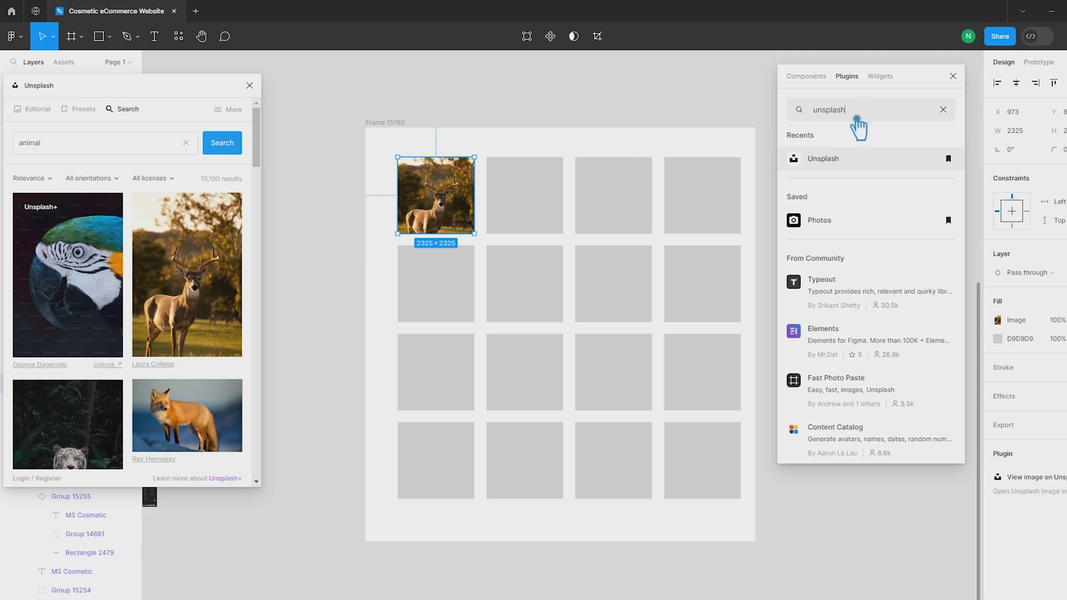
# Select the second square in the top row and run the Content Reel plugin, searching for conte
pyautogui.click(943, 110)
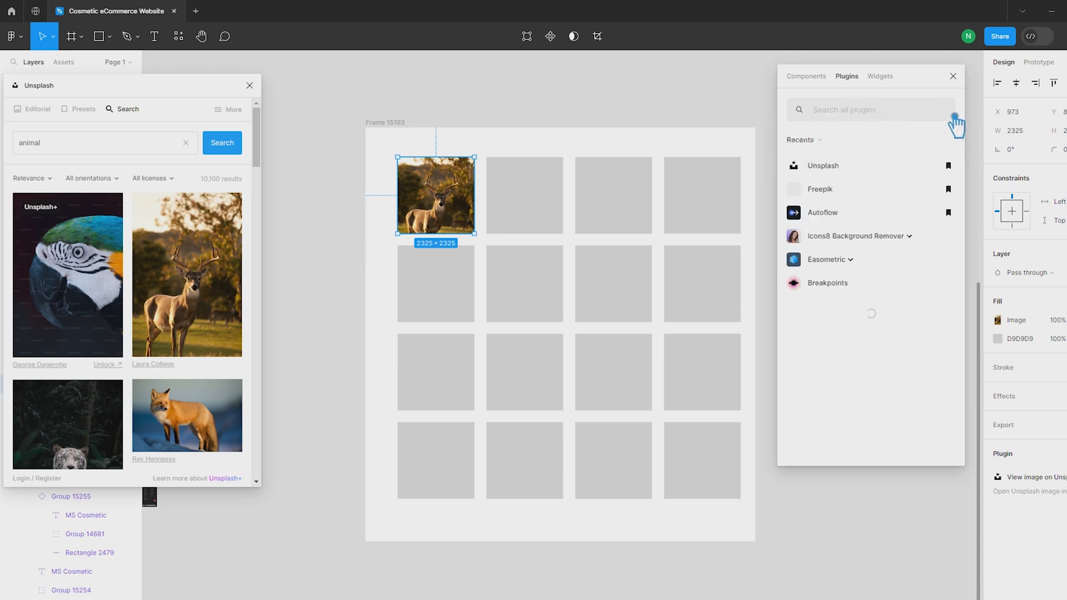
pyautogui.click(528, 222)
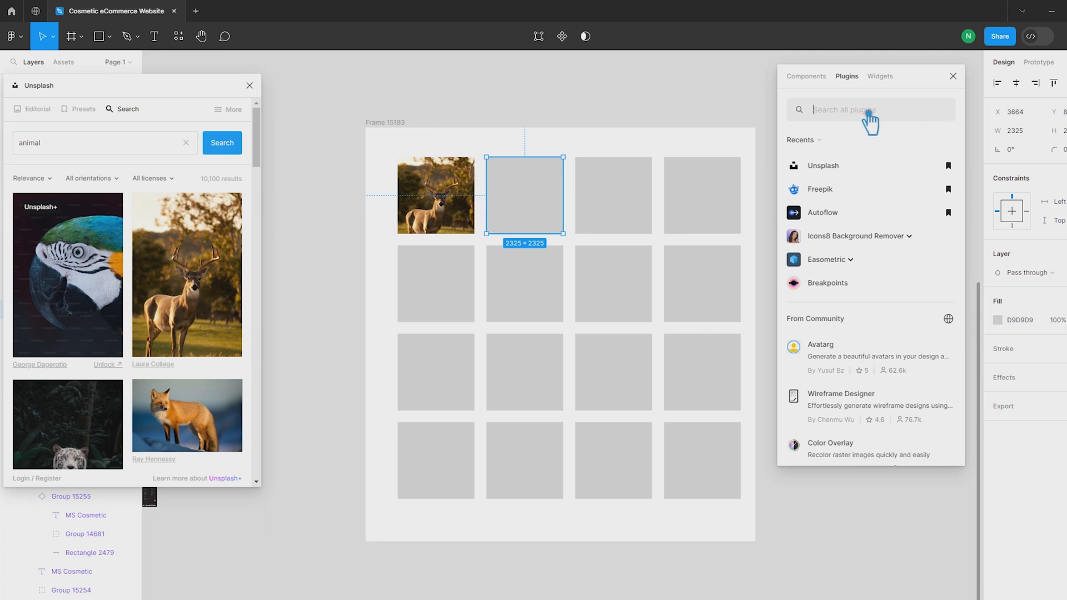
pyautogui.write('con')
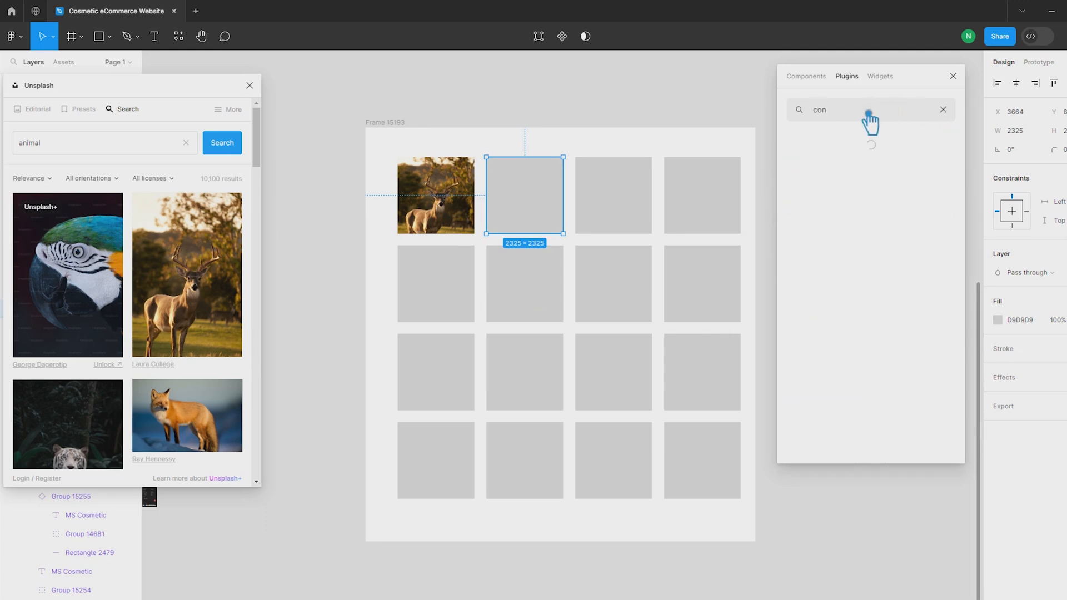
pyautogui.write('te')
pyautogui.click(862, 162)
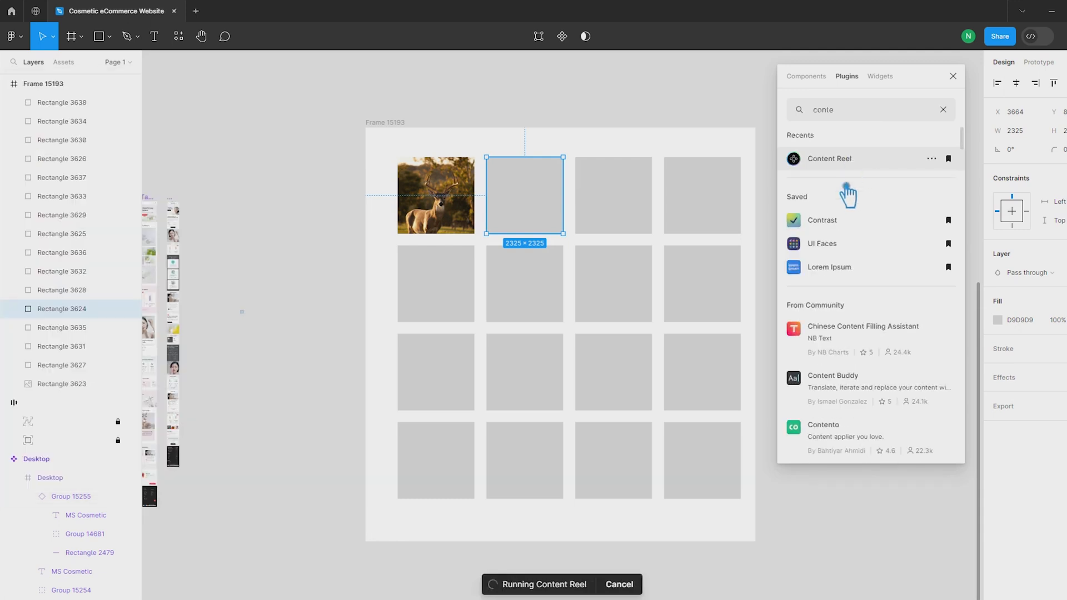
pyautogui.moveTo(866, 170); pyautogui.dragTo(231, 148)
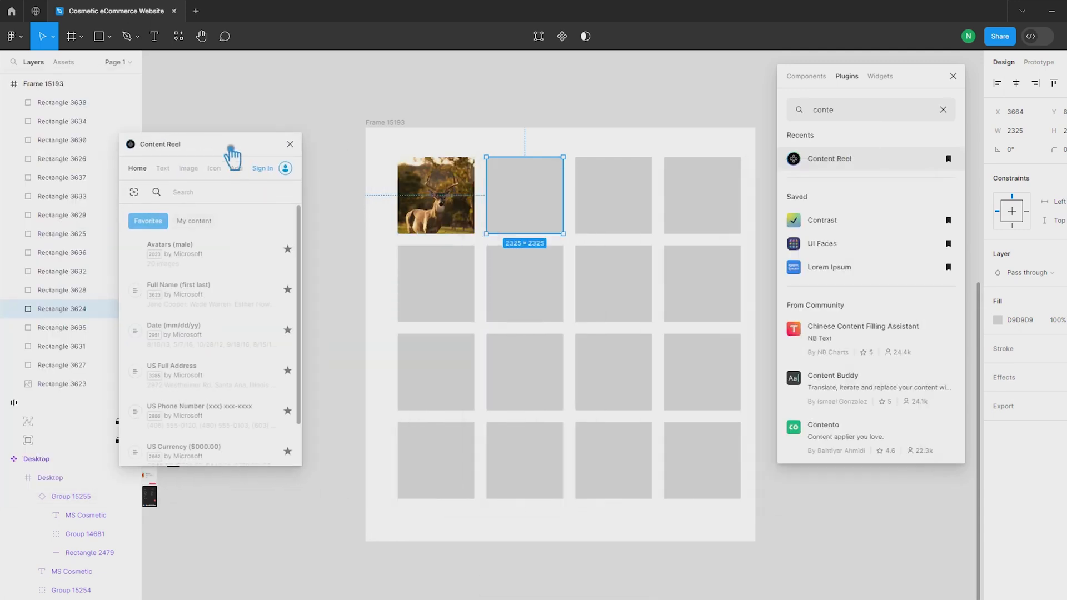
# Fill the second square with the long-haired woman's portrait from Content Reel's Photos image collection
pyautogui.click(162, 168)
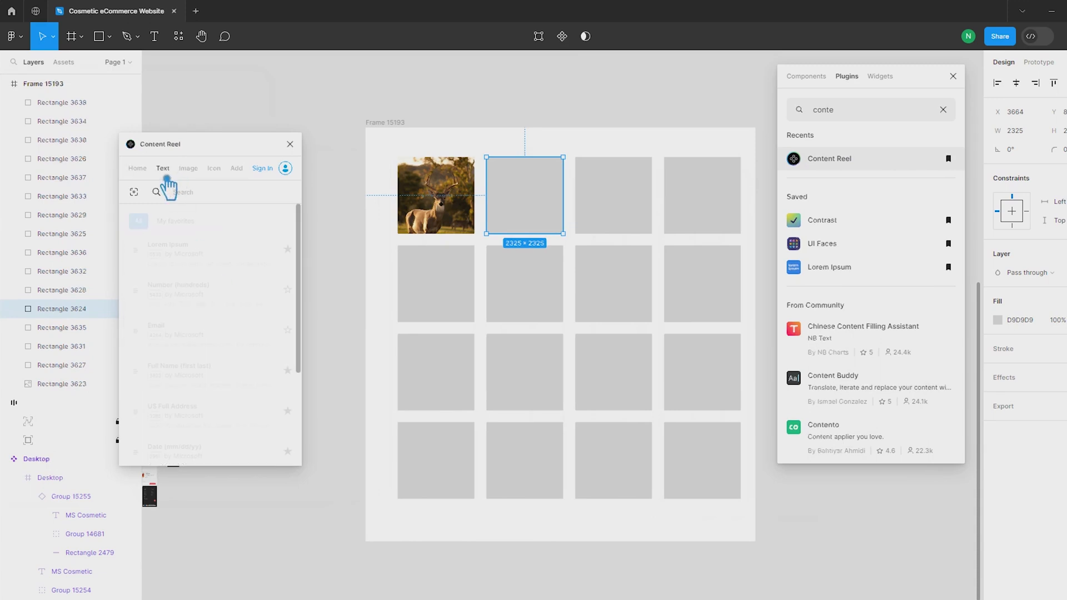
pyautogui.click(191, 170)
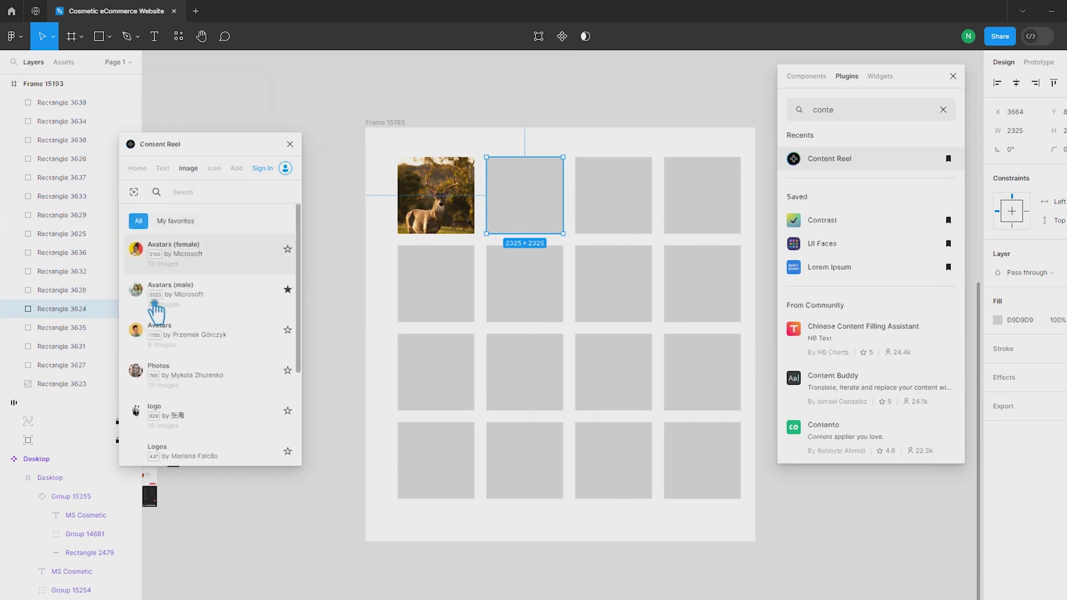
pyautogui.click(199, 382)
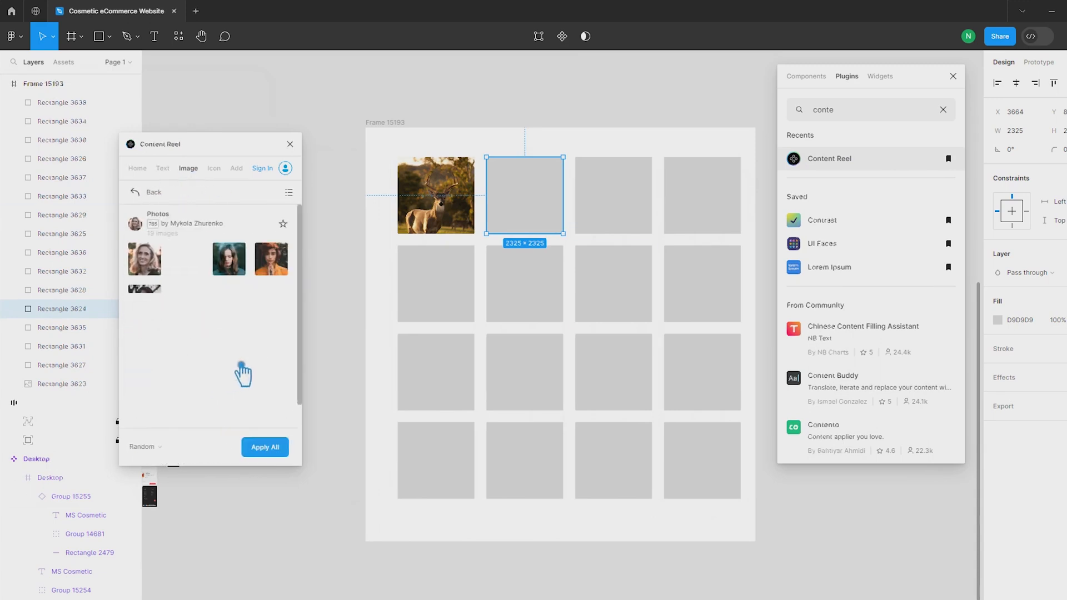
pyautogui.click(240, 264)
# Examine Content Reel's icon and text collections, including the entries of US Full Address
pyautogui.click(214, 168)
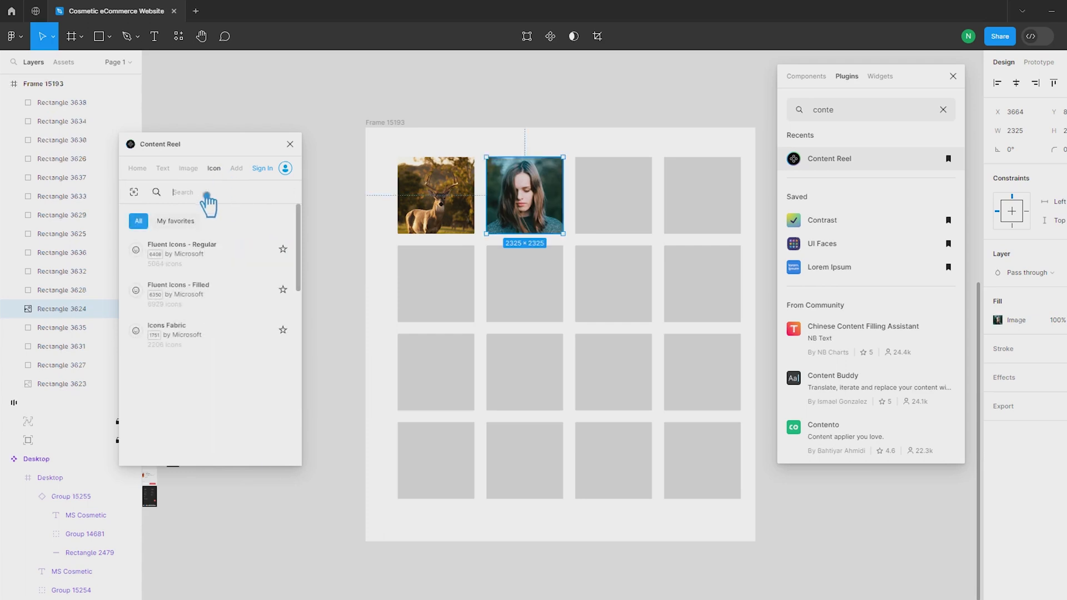
pyautogui.click(236, 169)
pyautogui.click(166, 169)
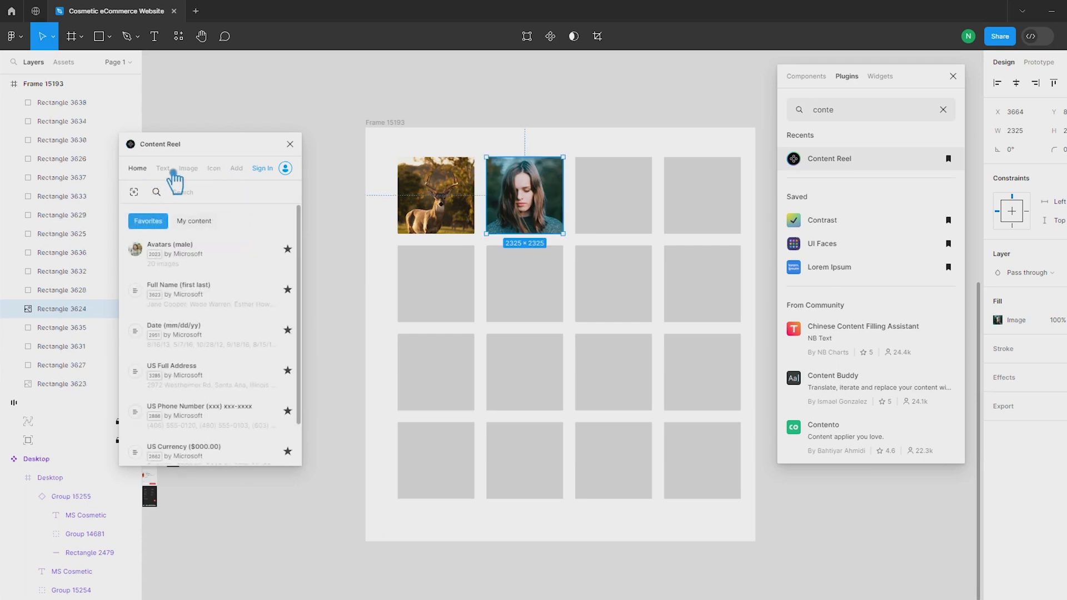
pyautogui.click(278, 529)
pyautogui.click(199, 417)
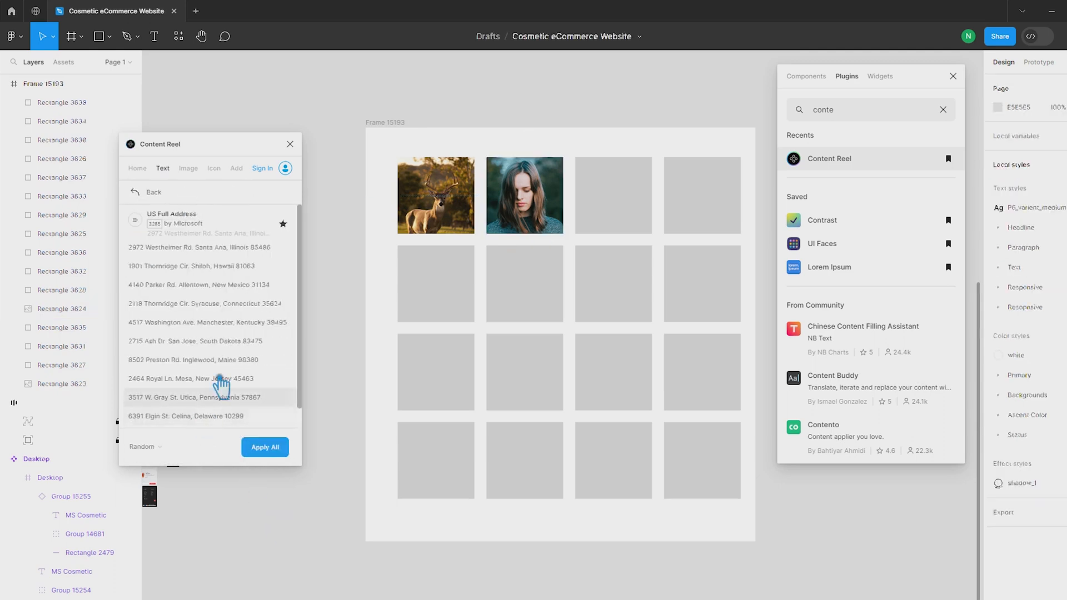
pyautogui.moveTo(188, 249); pyautogui.dragTo(326, 503)
pyautogui.click(277, 508)
pyautogui.click(200, 251)
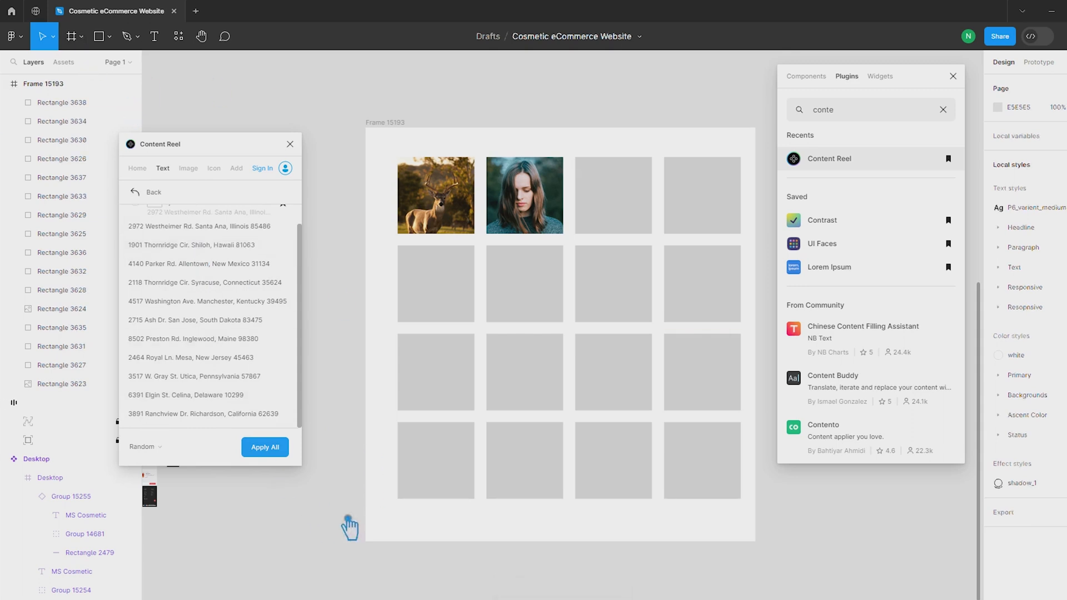
# Add a text layer above the deer photo and fill it with the first sample address from US Full Address
pyautogui.click(159, 38)
pyautogui.click(471, 94)
pyautogui.press('super')
pyautogui.click(433, 85)
pyautogui.click(154, 37)
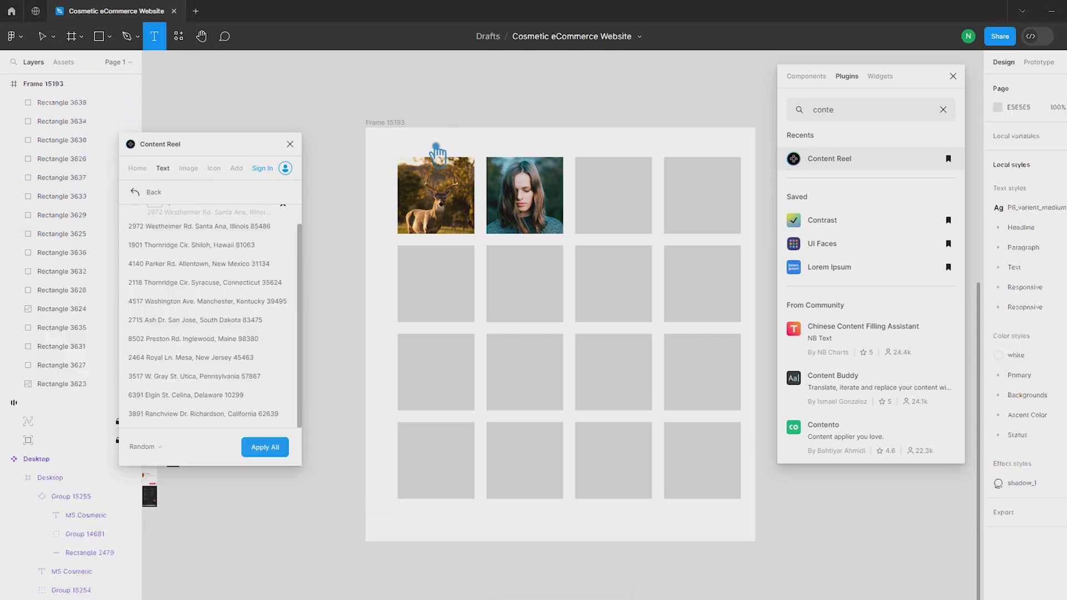
pyautogui.click(435, 147)
pyautogui.click(1065, 339)
pyautogui.click(419, 82)
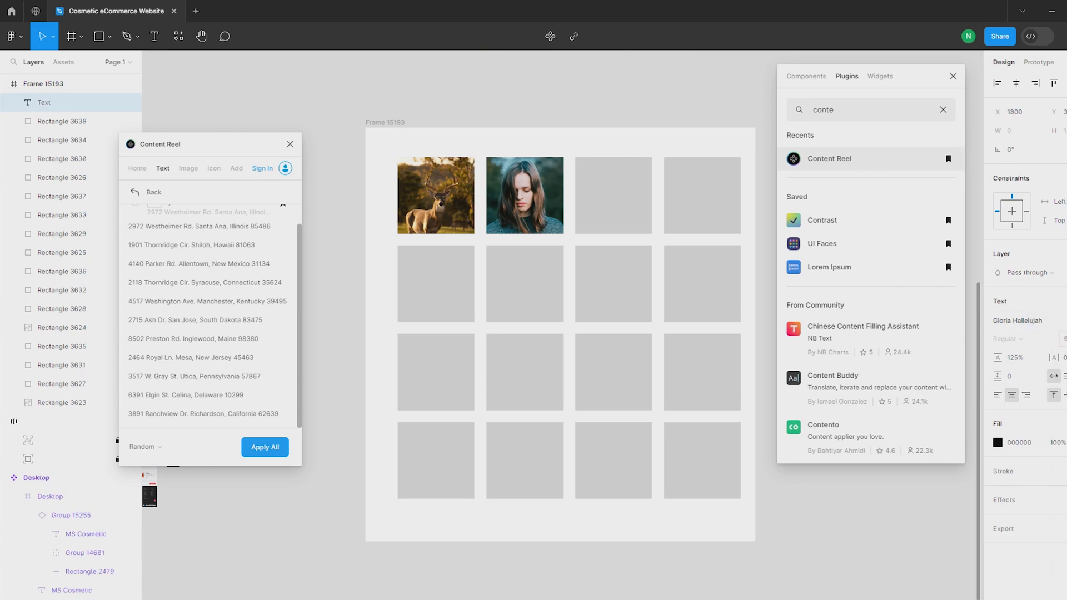
pyautogui.click(207, 226)
# Change the font of the sample address text above the deer photo to Glory
pyautogui.scroll(5, 402, 147)
pyautogui.click(403, 167)
pyautogui.click(436, 145)
pyautogui.click(1018, 320)
pyautogui.click(874, 525)
pyautogui.scroll(3, 414, 151)
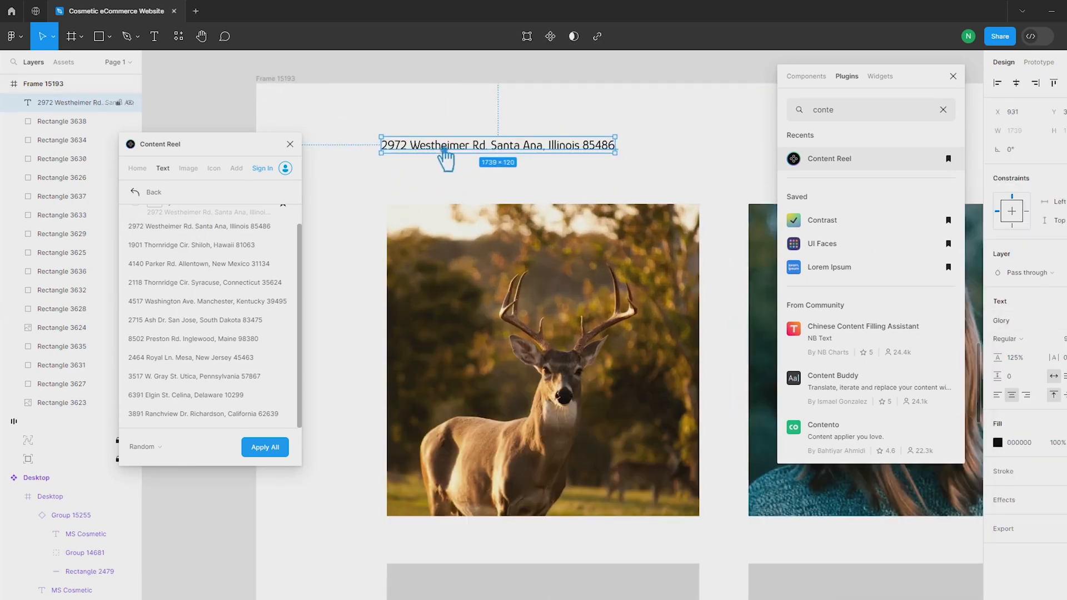
# Replace the sample address in the selected text layer with Content Reel's Lorem Ipsum text
pyautogui.click(1035, 341)
pyautogui.click(1035, 341)
pyautogui.click(340, 169)
pyautogui.click(442, 146)
pyautogui.click(143, 191)
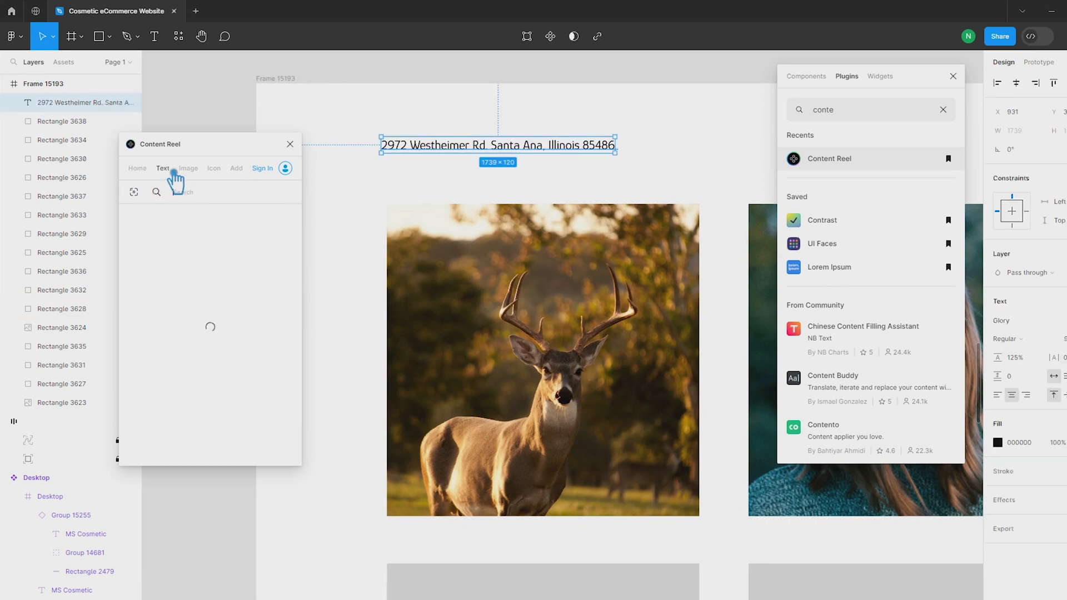
pyautogui.click(210, 264)
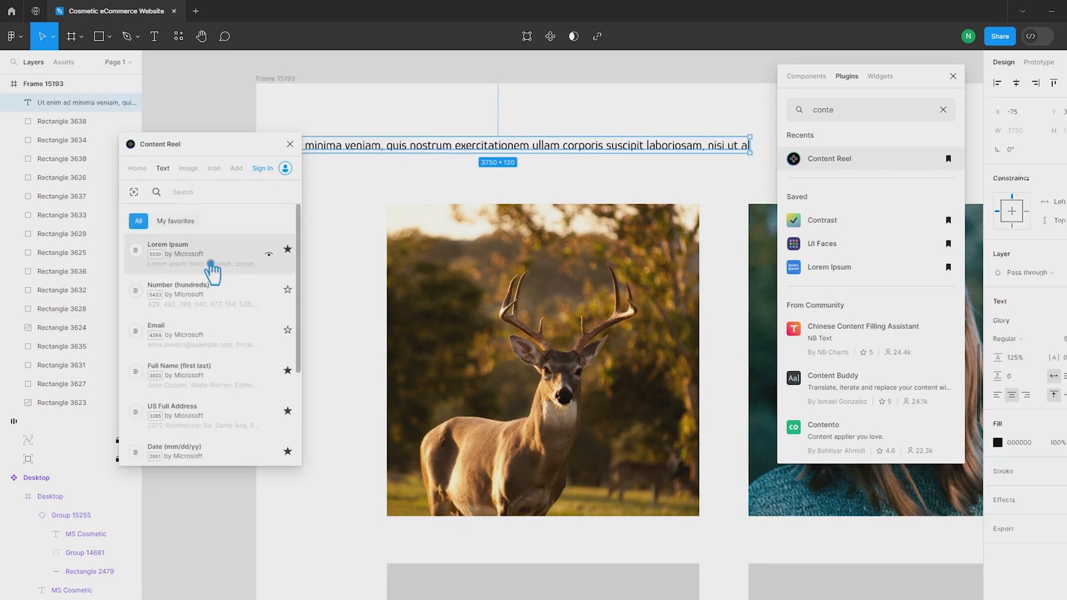
# Delete the Lorem Ipsum text layer above the deer photo
pyautogui.press('BackSpace')
pyautogui.press('BackSpace')
pyautogui.press('BackSpace')
pyautogui.click(426, 174)
pyautogui.click(429, 150)
pyautogui.press('BackSpace')
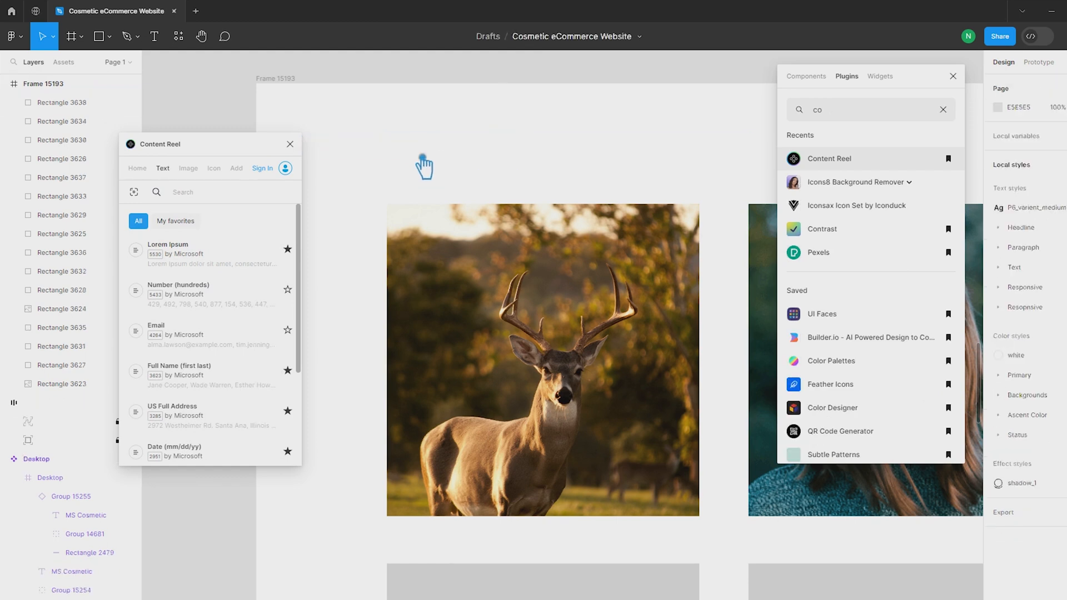
# Close Content Reel, search the plugins for icon and run the Iconify plugin
pyautogui.click(299, 145)
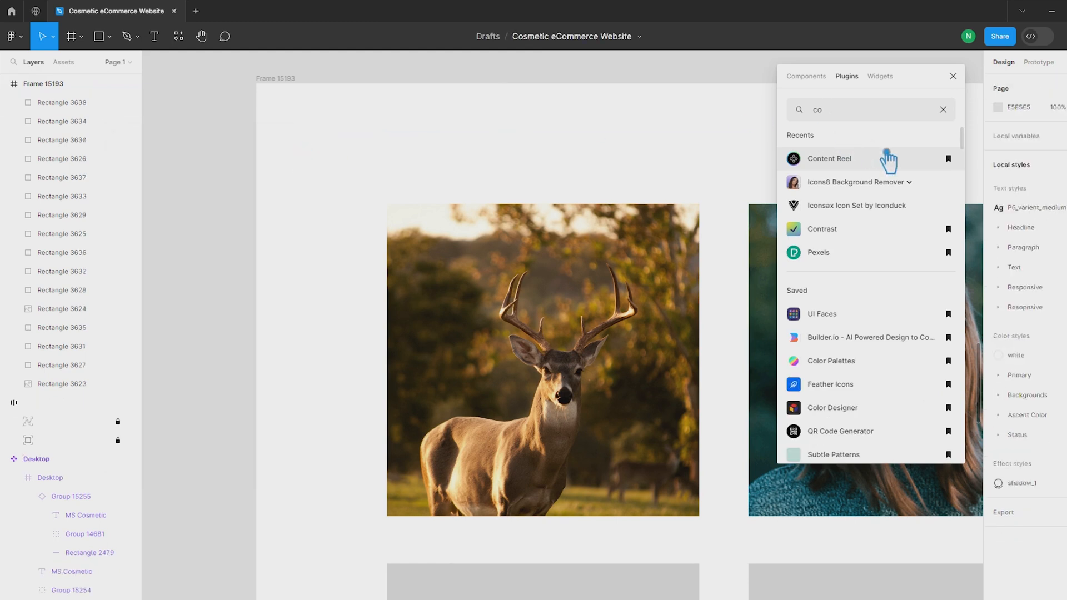
pyautogui.moveTo(917, 85); pyautogui.dragTo(295, 142)
pyautogui.write('icon')
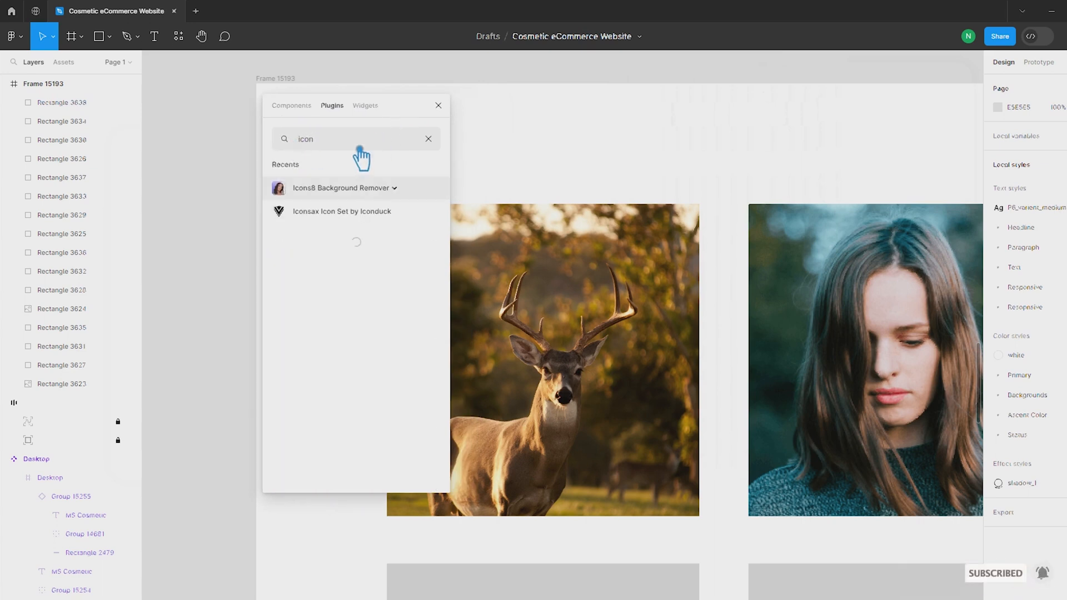
pyautogui.moveTo(323, 147); pyautogui.dragTo(306, 144)
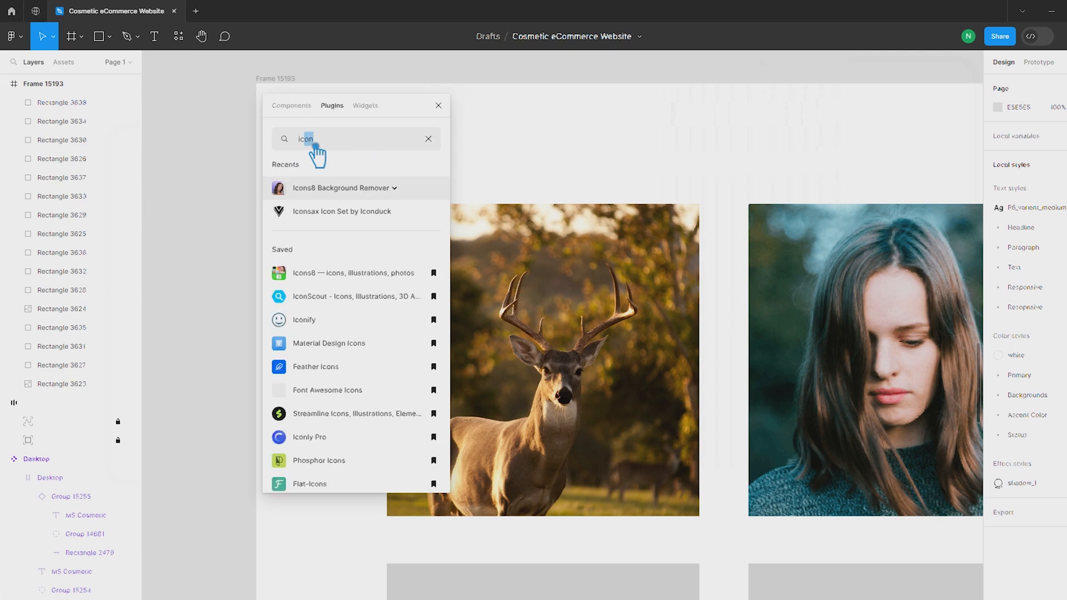
pyautogui.click(321, 324)
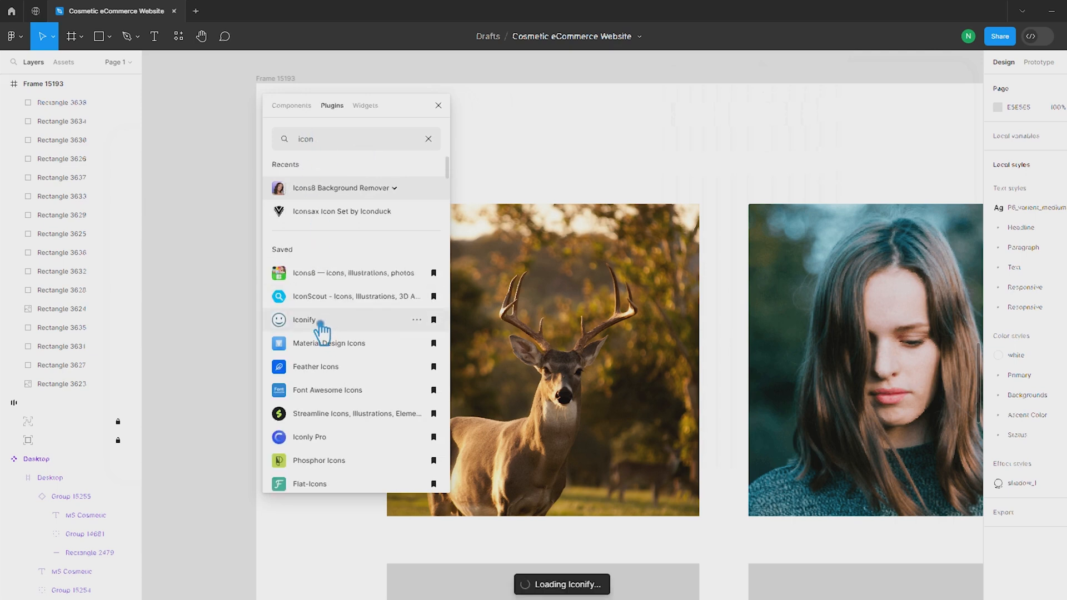
# Look through Iconify's General icon collections and close the plugin
pyautogui.moveTo(600, 115); pyautogui.dragTo(408, 92)
pyautogui.click(218, 219)
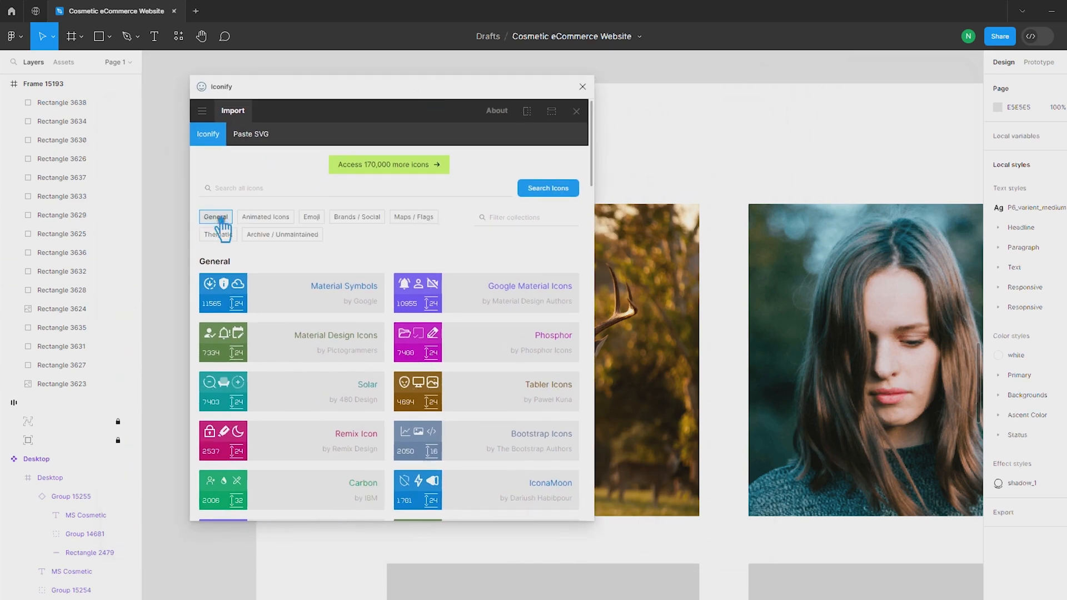
pyautogui.click(278, 221)
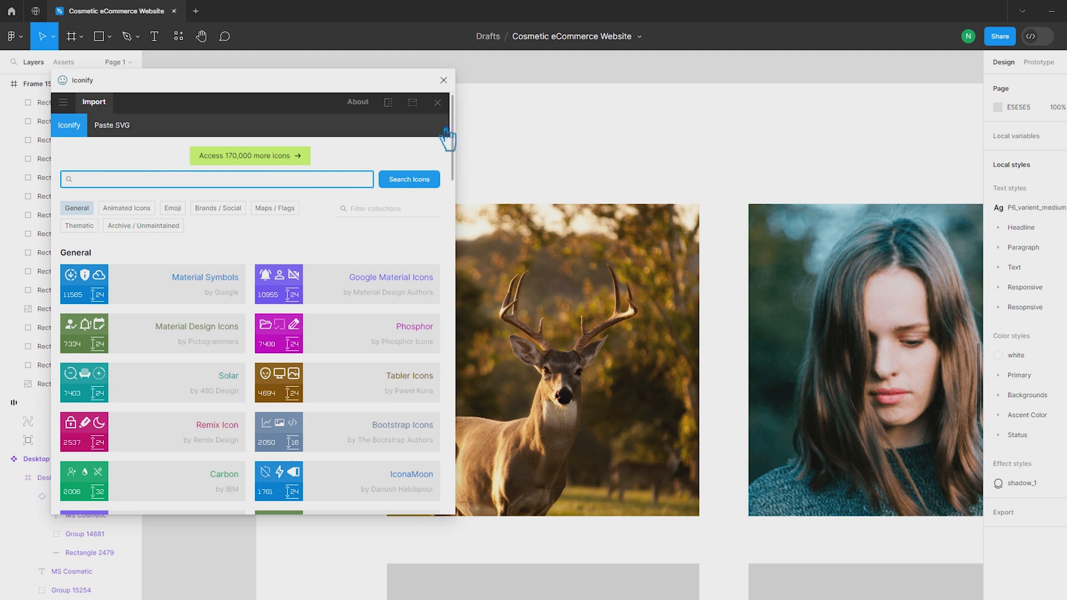
pyautogui.click(437, 103)
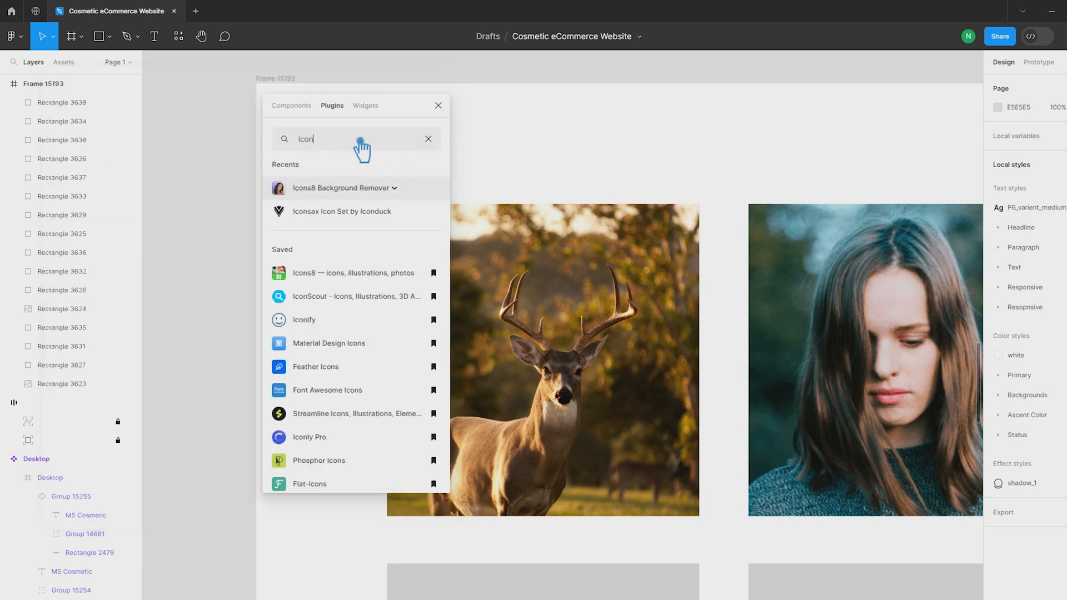
# Replace the plugin search term with photo
pyautogui.moveTo(361, 141); pyautogui.dragTo(297, 145)
pyautogui.press('BackSpace')
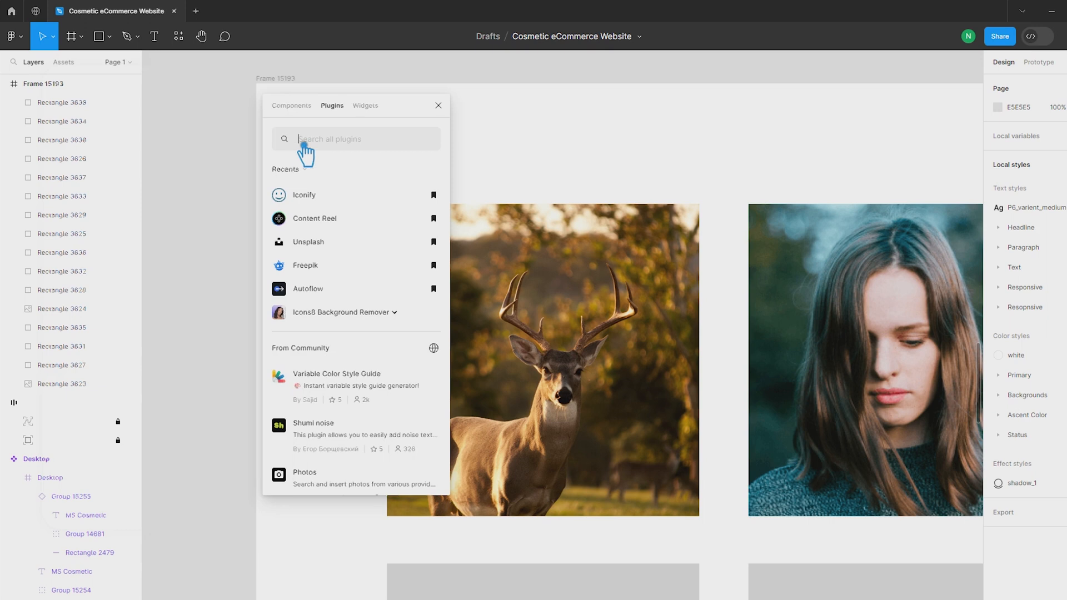
pyautogui.write('photo')
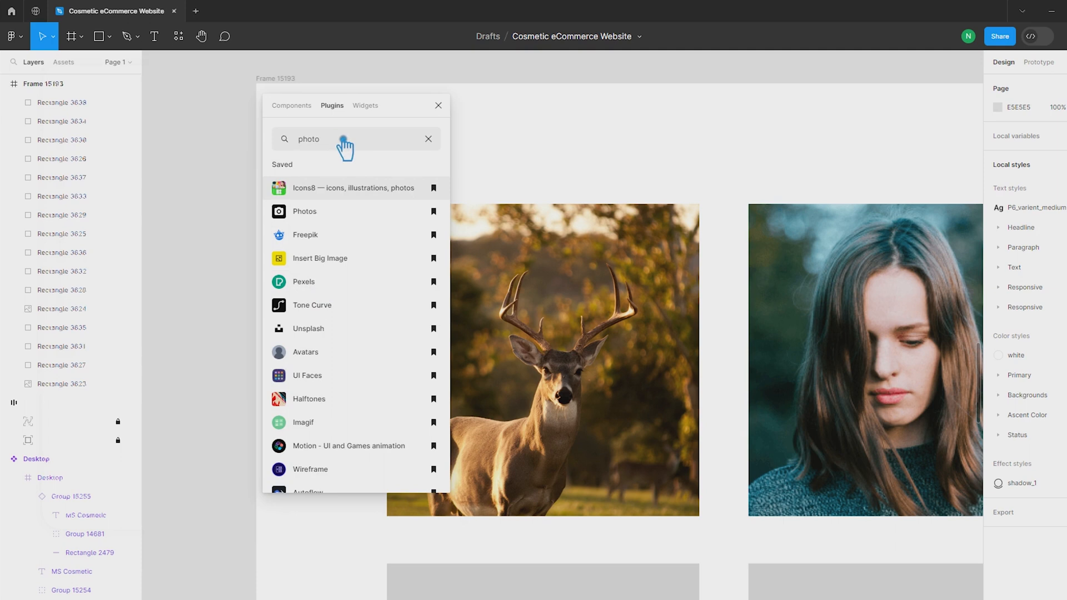
# Search the plugins for pexels and run the Pexels plugin
pyautogui.press('BackSpace')
pyautogui.press('BackSpace')
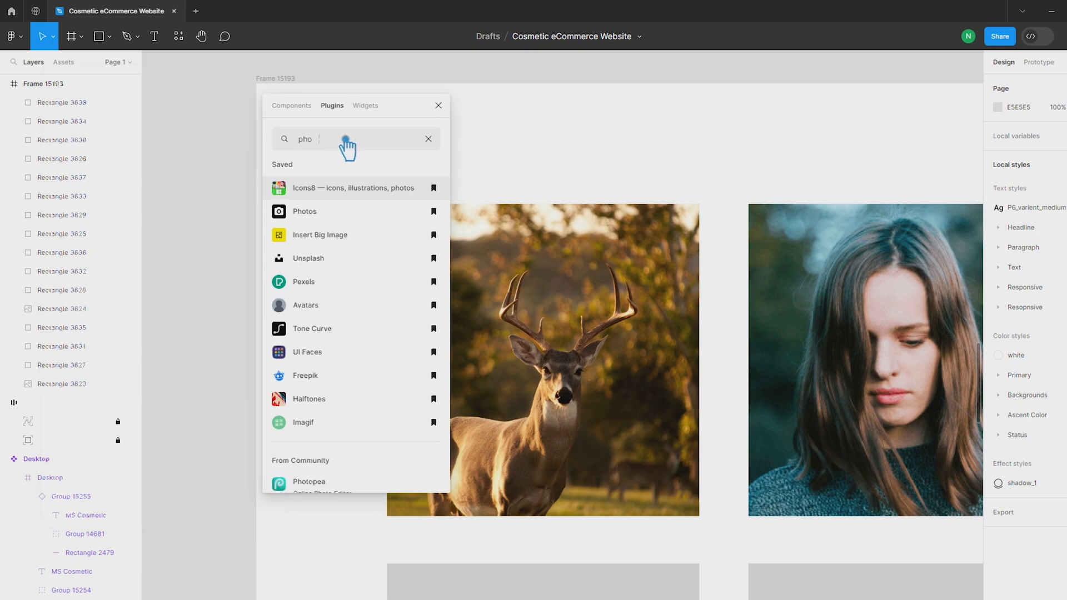
pyautogui.press('BackSpace')
pyautogui.press('BackSpace')
pyautogui.press('BackSpace')
pyautogui.write('pexels')
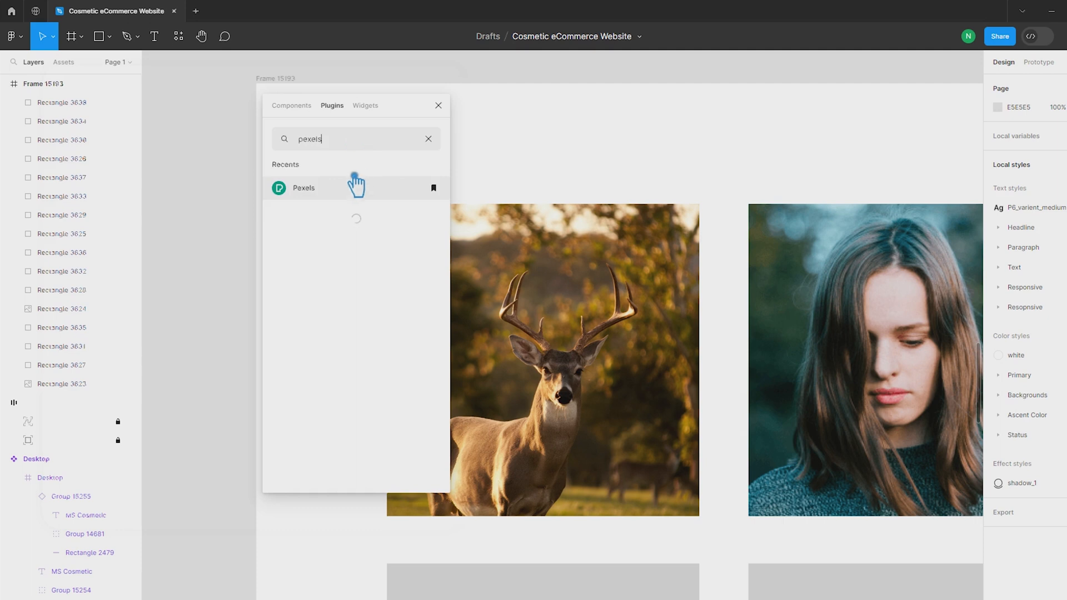
pyautogui.click(352, 183)
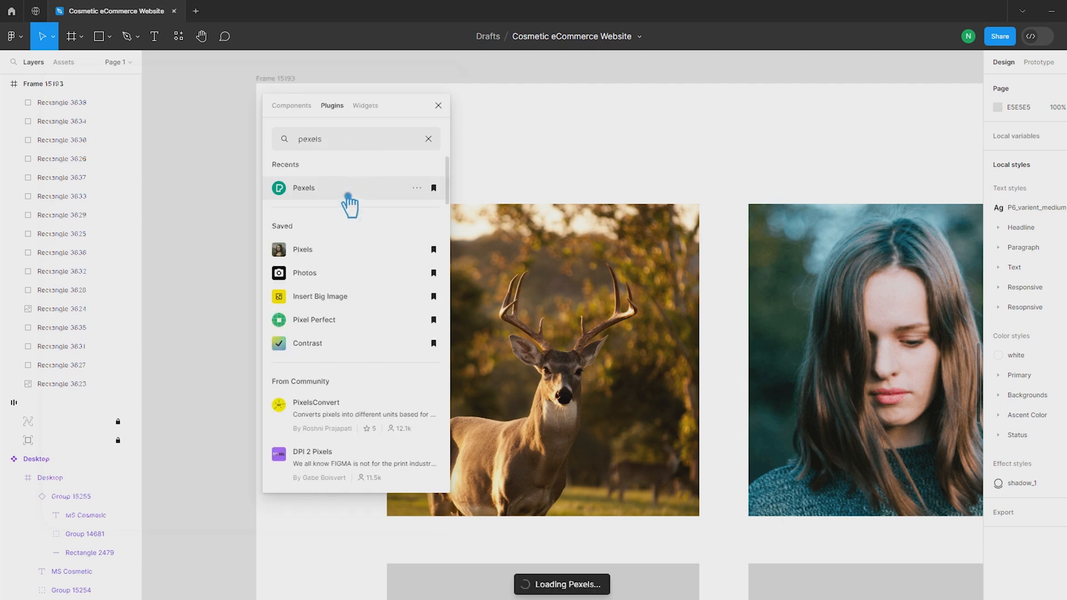
# Fill the third square of the grid's first row with the Pexels photo of a seated couple facing a misty domed building
pyautogui.scroll(-5, 581, 307)
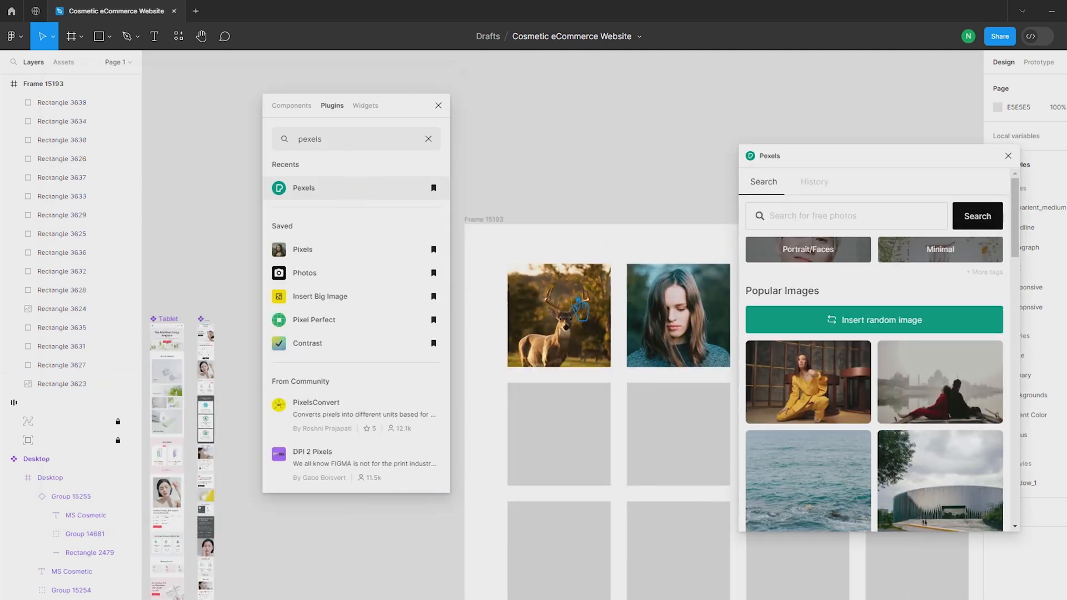
pyautogui.scroll(-5, 378, 312)
pyautogui.moveTo(672, 295); pyautogui.dragTo(493, 218)
pyautogui.hotkey('ctrl', 'z')
pyautogui.hotkey('ctrl', 'z')
pyautogui.moveTo(890, 153); pyautogui.dragTo(954, 123)
pyautogui.click(767, 310)
pyautogui.click(1033, 350)
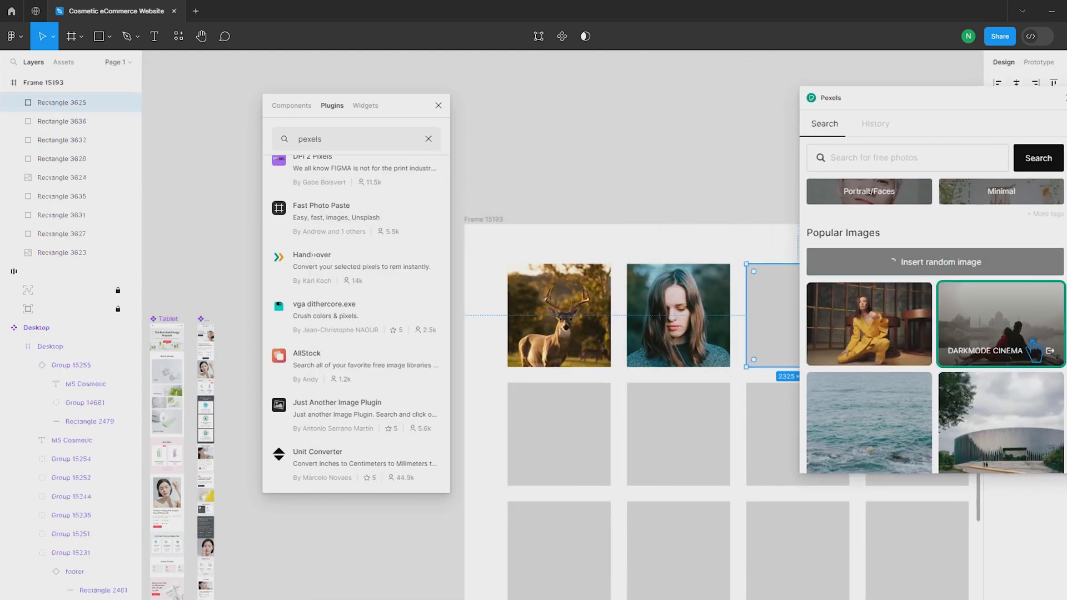
# Deselect the filled square and move the Pexels window clear of the image grid
pyautogui.moveTo(965, 124); pyautogui.dragTo(817, 134)
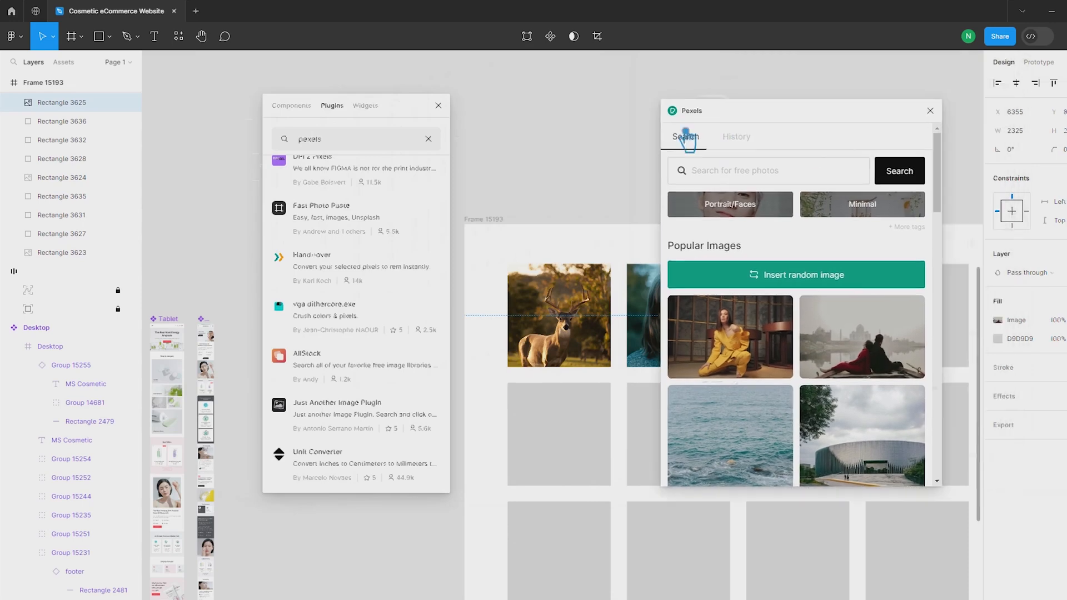
pyautogui.moveTo(687, 133); pyautogui.dragTo(643, 120)
pyautogui.click(927, 310)
pyautogui.click(869, 121)
pyautogui.moveTo(874, 386); pyautogui.dragTo(757, 370)
pyautogui.moveTo(660, 236); pyautogui.dragTo(608, 119)
pyautogui.moveTo(614, 118); pyautogui.dragTo(890, 161)
pyautogui.moveTo(549, 158); pyautogui.dragTo(590, 319)
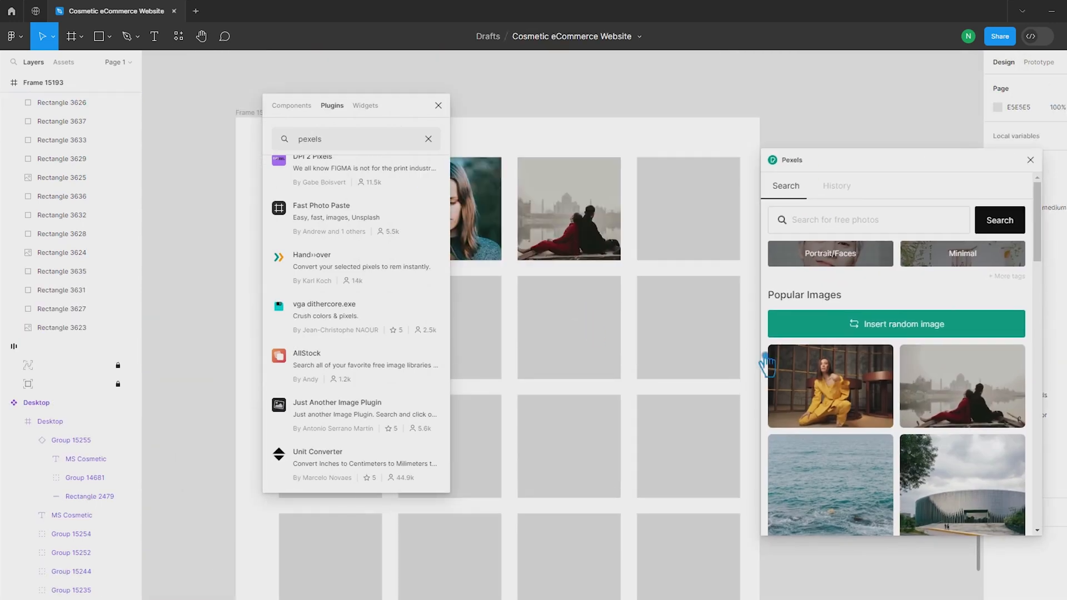
# Fill the fourth square of the grid's first row with the Pexels photo of blue ocean waves
pyautogui.click(695, 208)
pyautogui.scroll(-2, 845, 381)
pyautogui.scroll(-3, 947, 411)
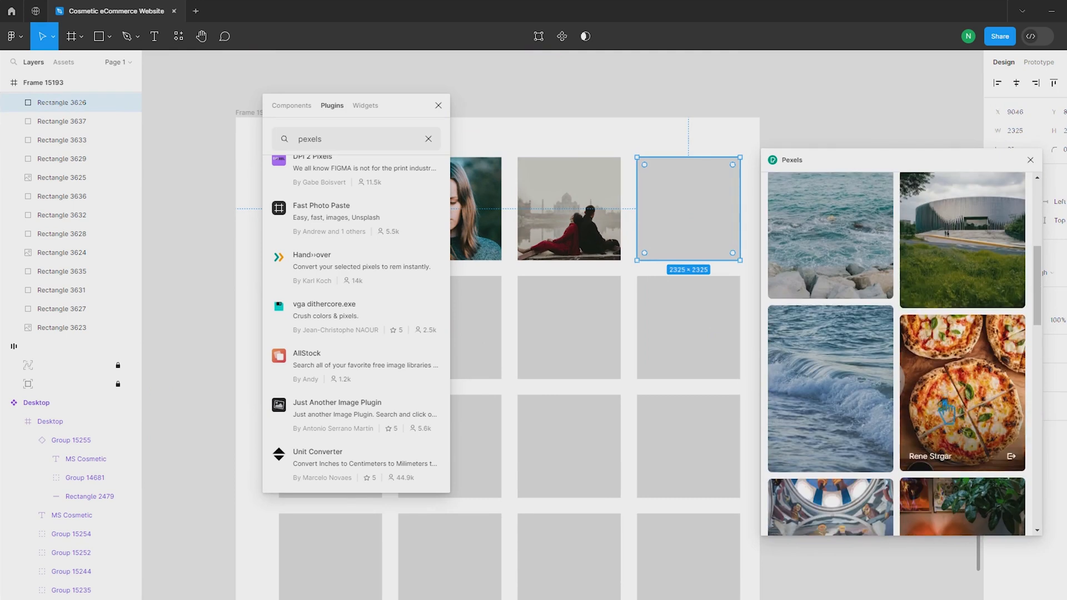
pyautogui.click(865, 397)
# Cover the ocean waves image with the Pexels photo of a cup on white bed sheets
pyautogui.scroll(-3, 864, 397)
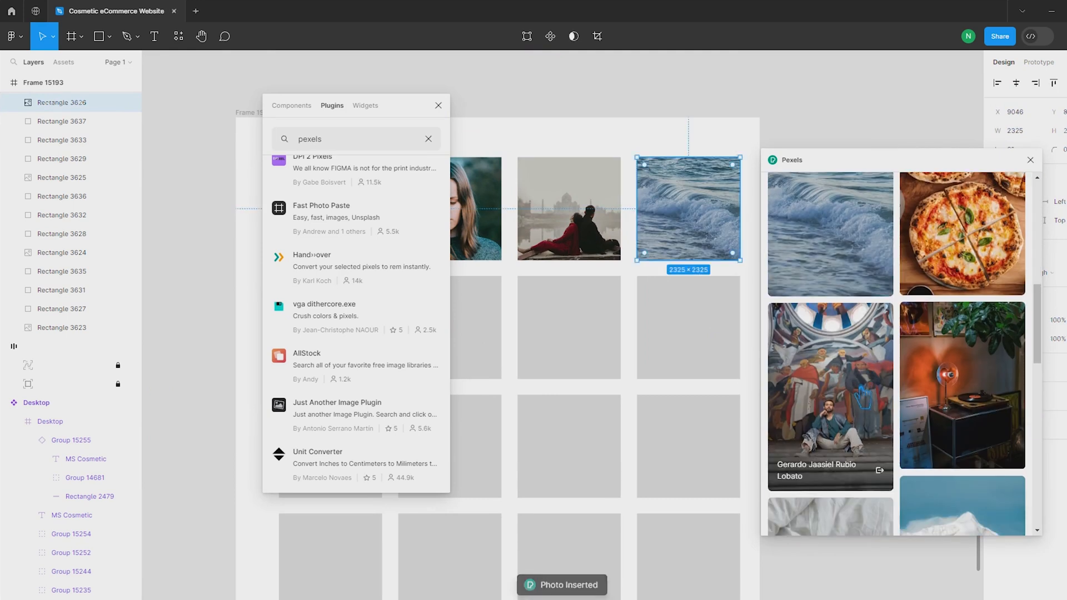
pyautogui.scroll(-3, 863, 397)
pyautogui.click(858, 395)
# Search the plugins for icon and try Icons8 Background Remover's Remove background on the cup photo
pyautogui.moveTo(359, 144); pyautogui.dragTo(271, 142)
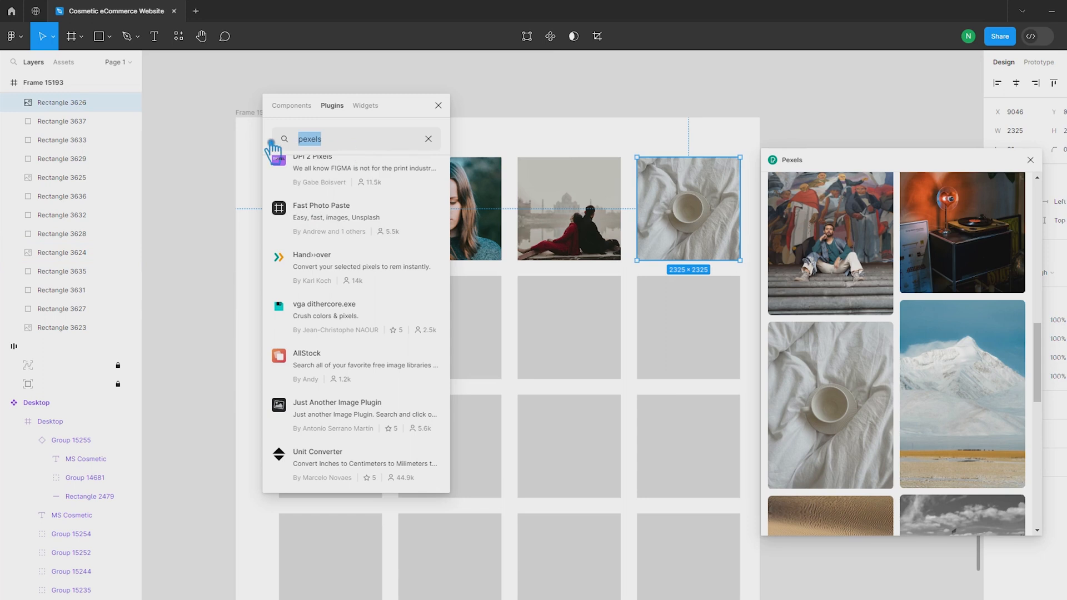
pyautogui.press('BackSpace')
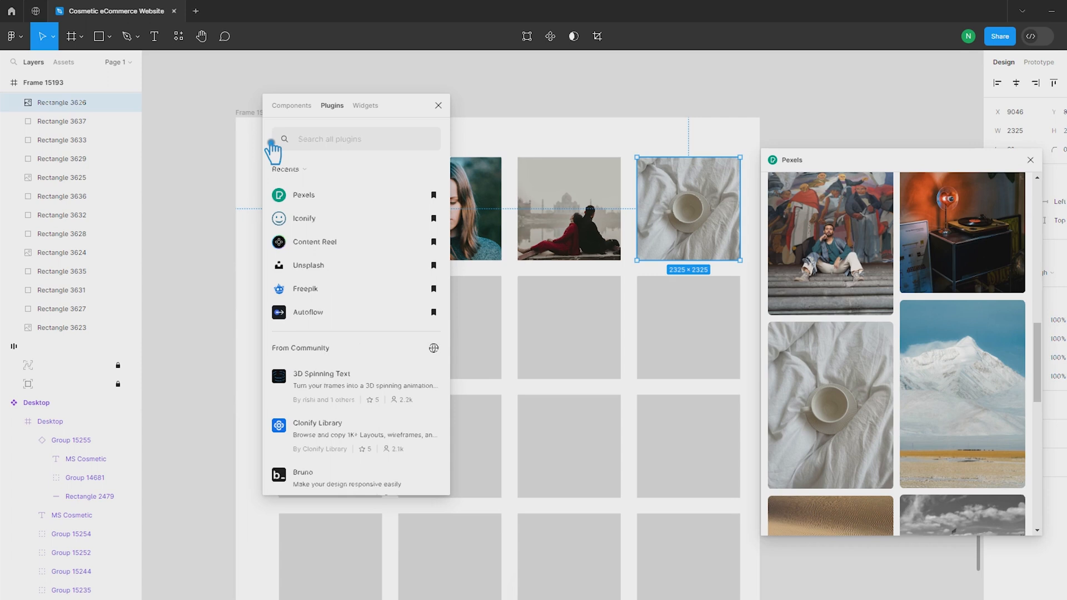
pyautogui.write('l')
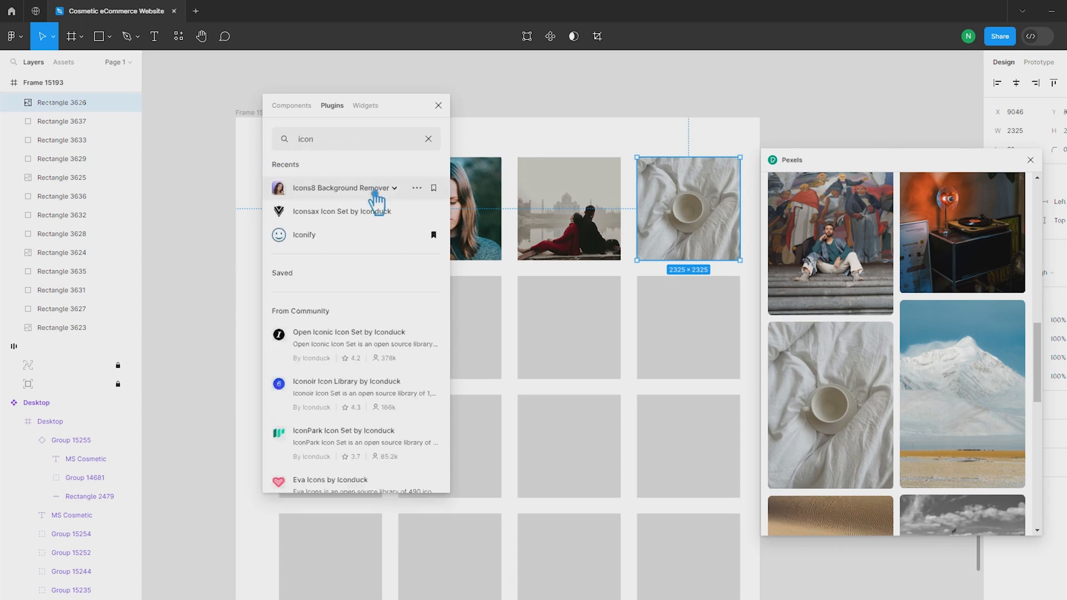
pyautogui.click(376, 193)
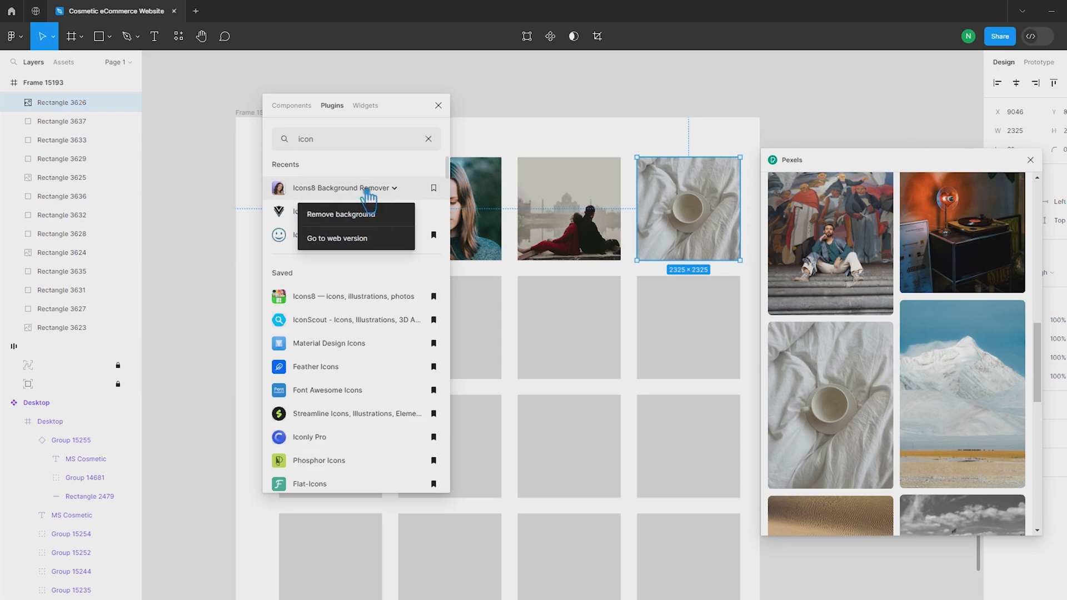
pyautogui.click(348, 217)
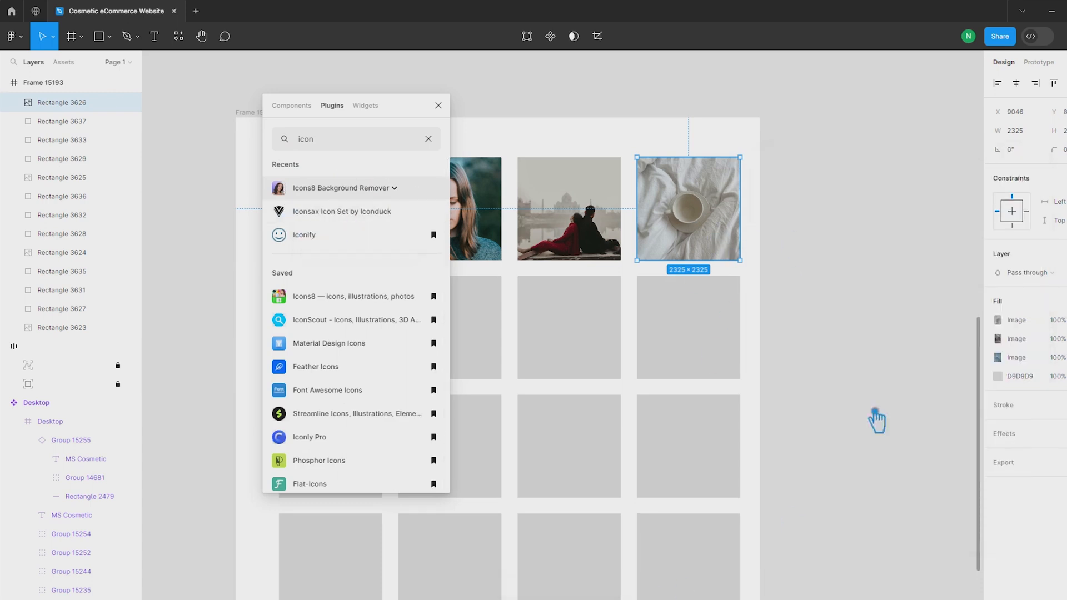
# Deselect the cup photo and move the plugin list away from the image grid
pyautogui.click(790, 515)
pyautogui.moveTo(866, 321); pyautogui.dragTo(1056, 274)
pyautogui.click(599, 294)
pyautogui.click(479, 195)
pyautogui.moveTo(387, 111); pyautogui.dragTo(324, 105)
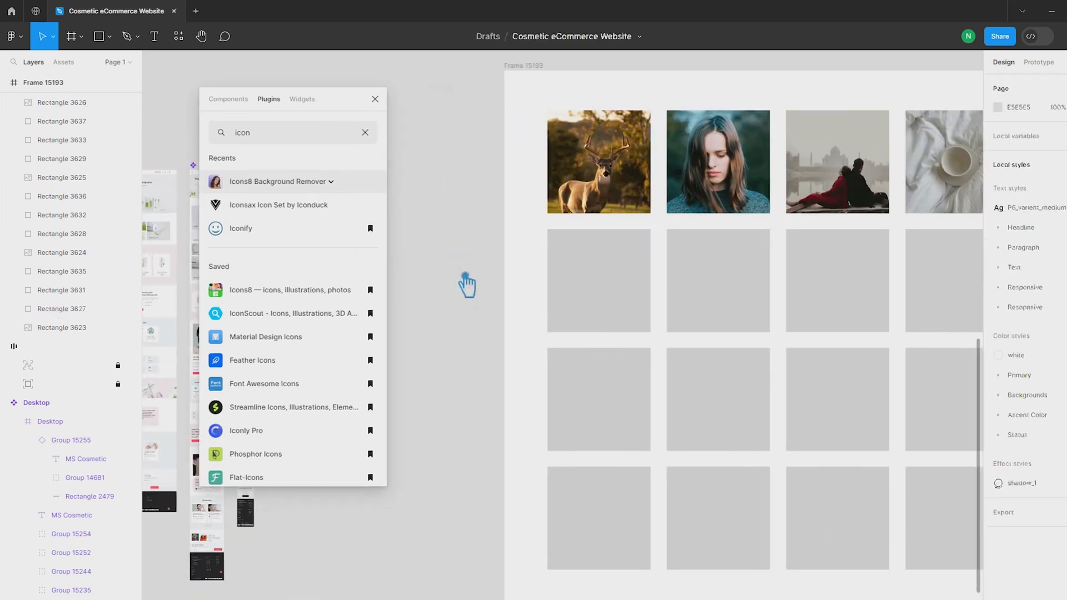
# Select the first square of the second row, run Unsplash and search it for corporate women
pyautogui.click(611, 295)
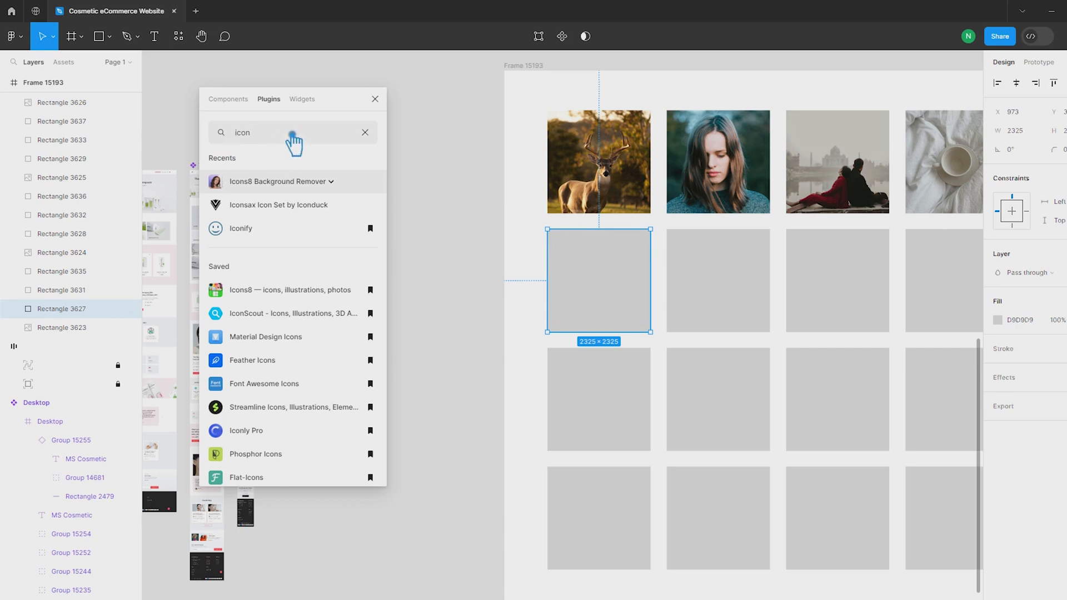
pyautogui.click(366, 132)
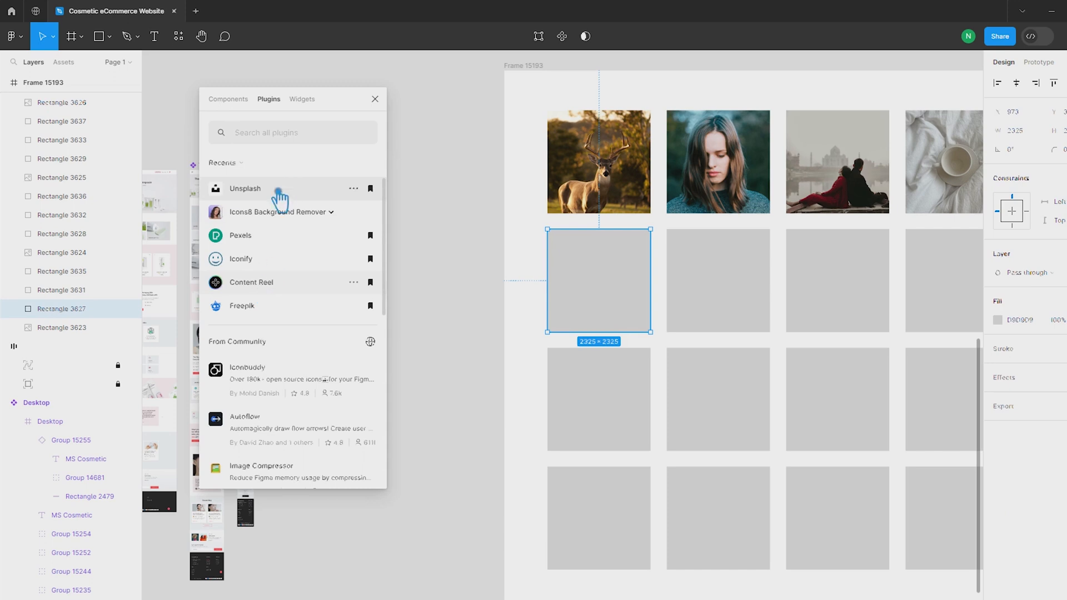
pyautogui.click(269, 196)
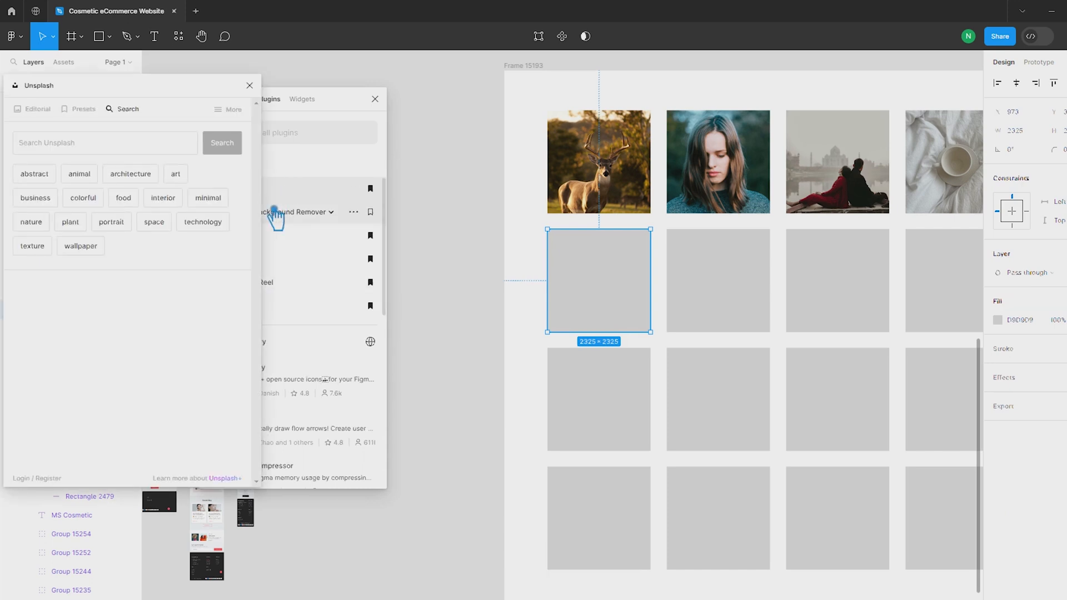
pyautogui.click(117, 152)
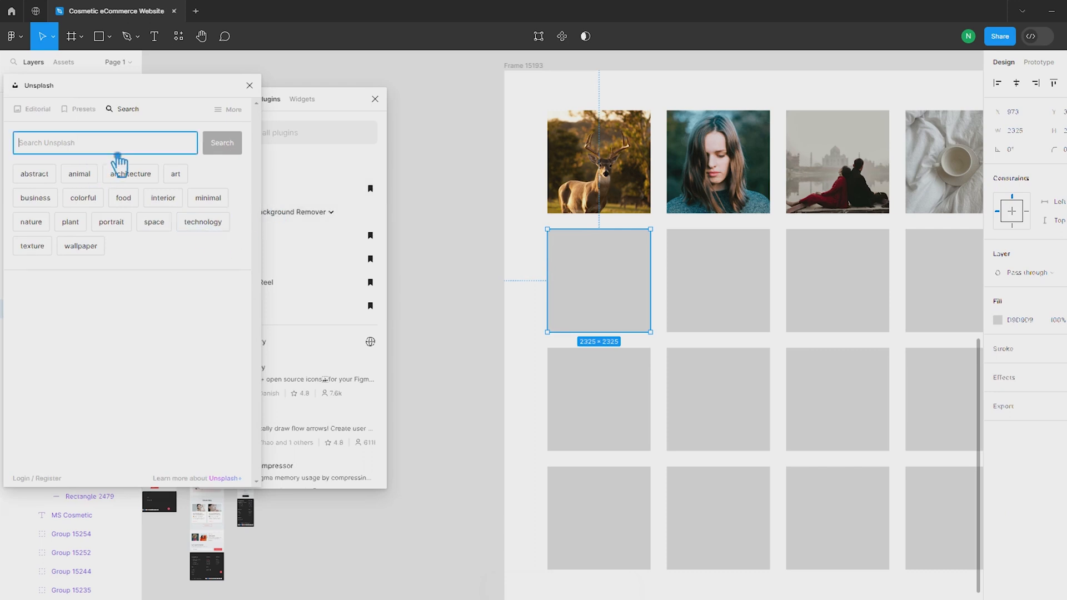
pyautogui.write('corporate wo')
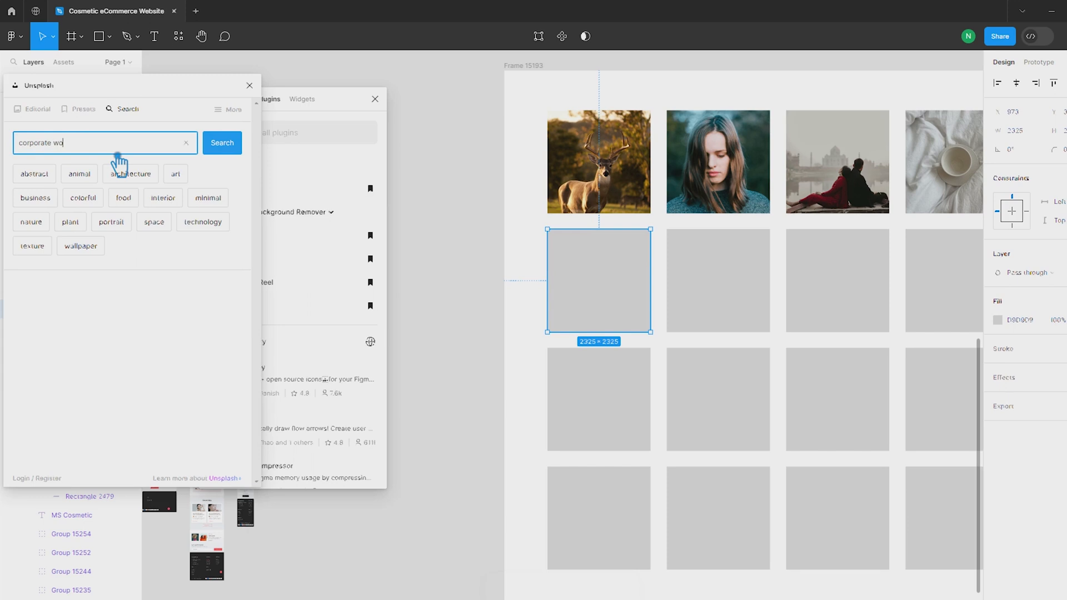
pyautogui.press('Return')
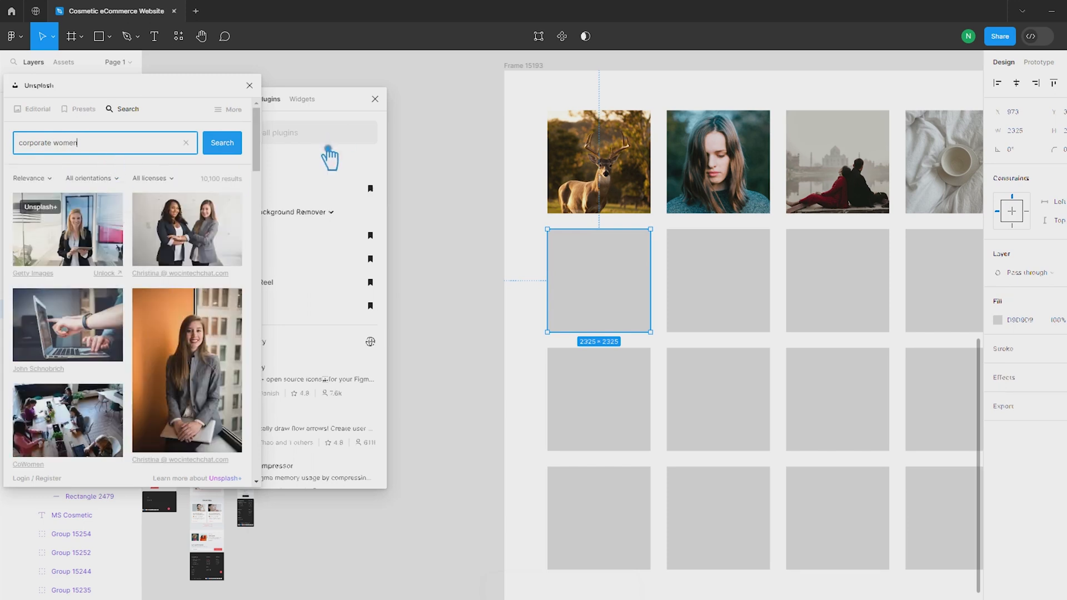
# Fill the selected square with the Unsplash portrait of a curly-haired woman in a grey blazer and close Unsplash
pyautogui.scroll(-10, 166, 278)
pyautogui.scroll(2, 121, 320)
pyautogui.click(86, 317)
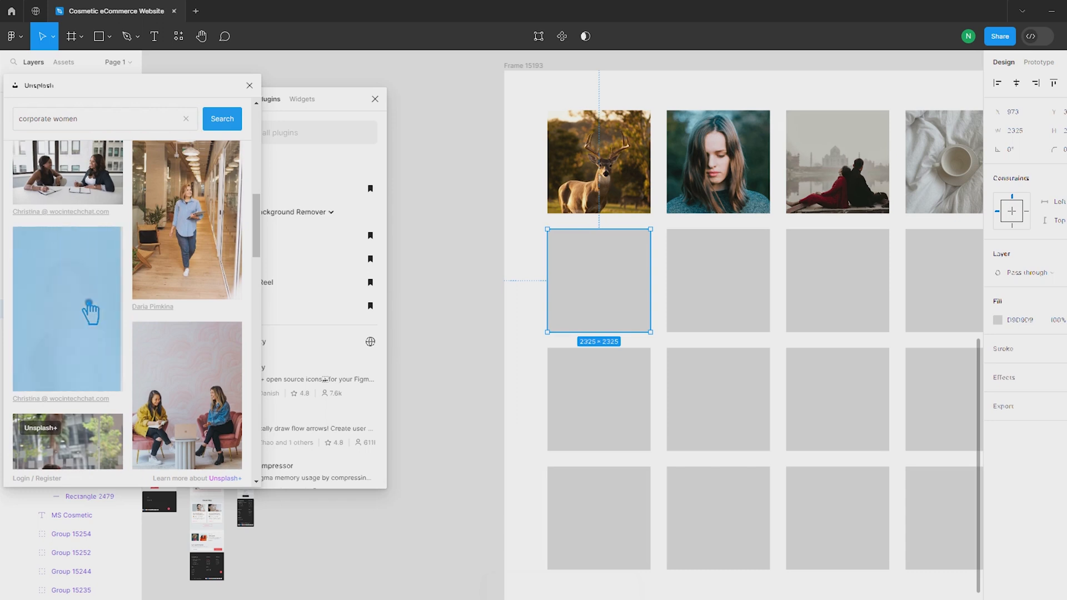
pyautogui.click(259, 93)
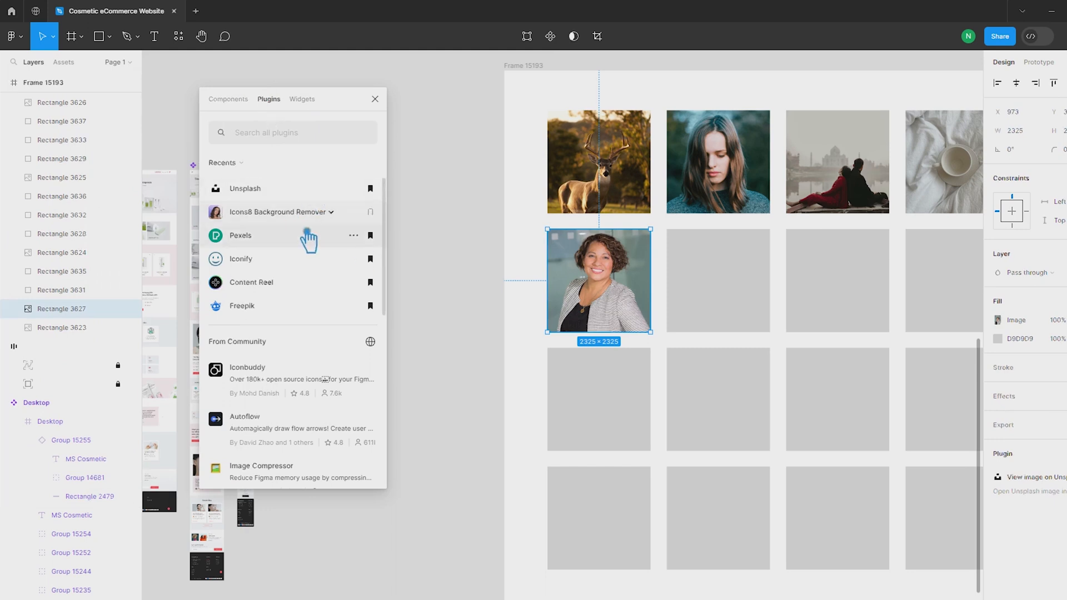
# Remove the background of the woman's portrait with Icons8 Background Remover
pyautogui.click(289, 238)
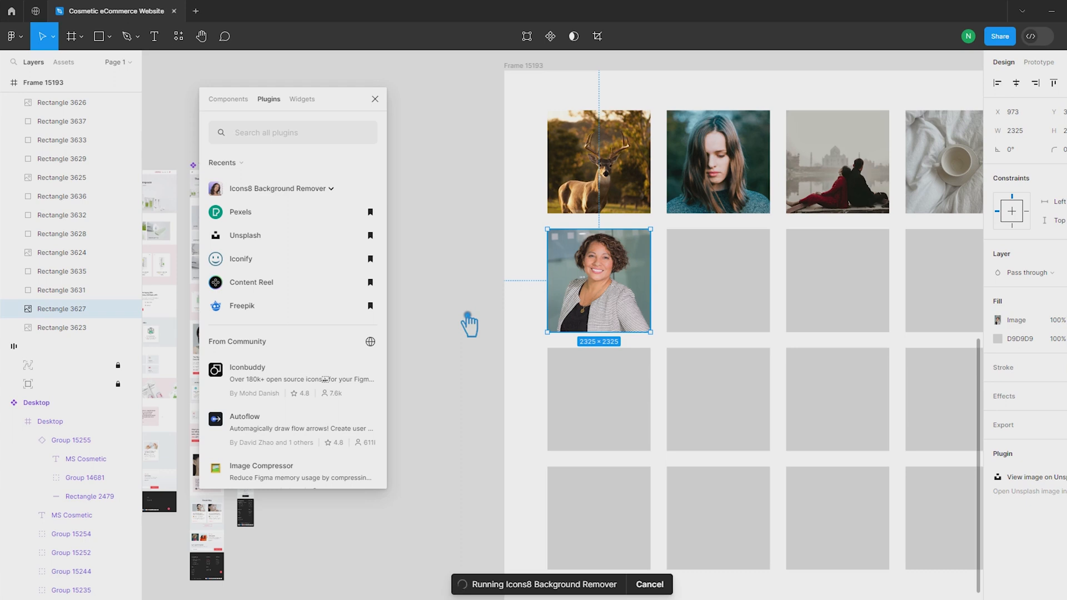
# Test the cut-out portrait outside the frame against the canvas and undo the moves
pyautogui.moveTo(603, 280); pyautogui.dragTo(448, 269)
pyautogui.click(504, 399)
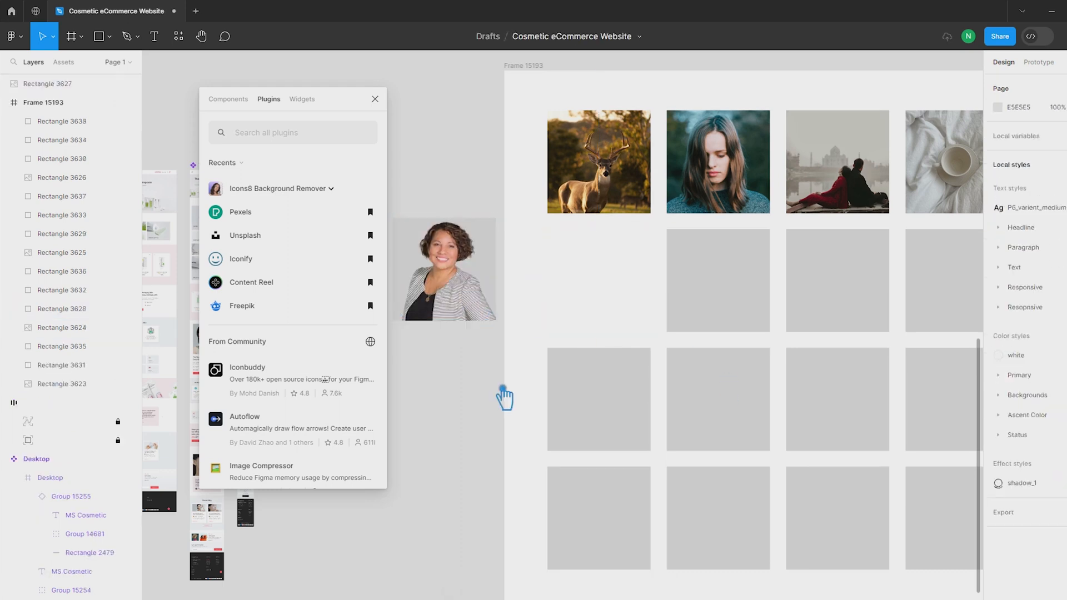
pyautogui.hotkey('ctrl', 'z')
pyautogui.click(472, 299)
pyautogui.rightClick(578, 264)
pyautogui.click(465, 331)
pyautogui.click(472, 336)
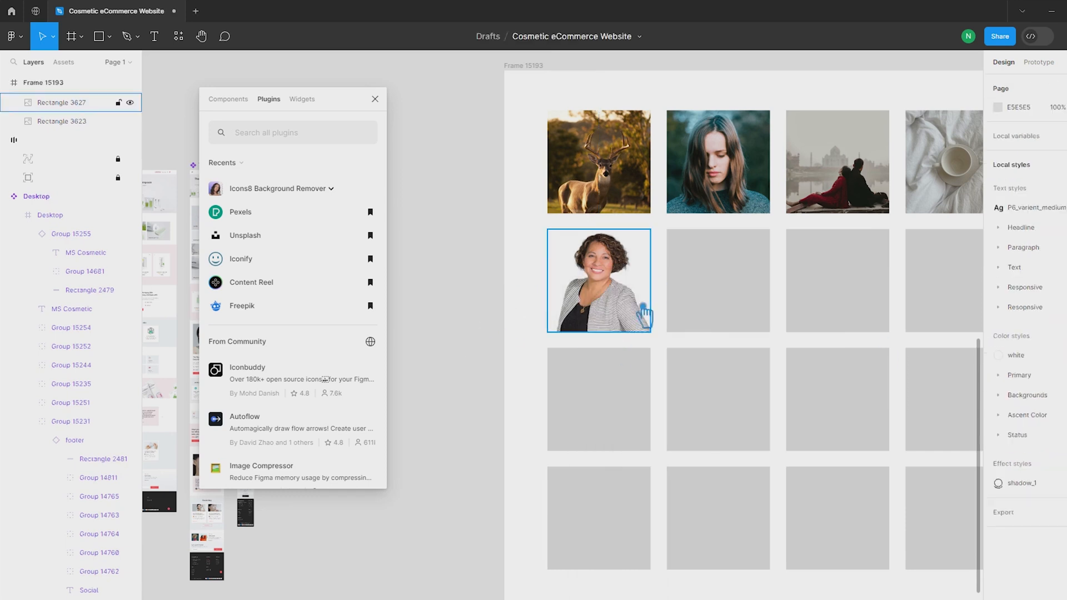
pyautogui.moveTo(603, 330); pyautogui.dragTo(471, 328)
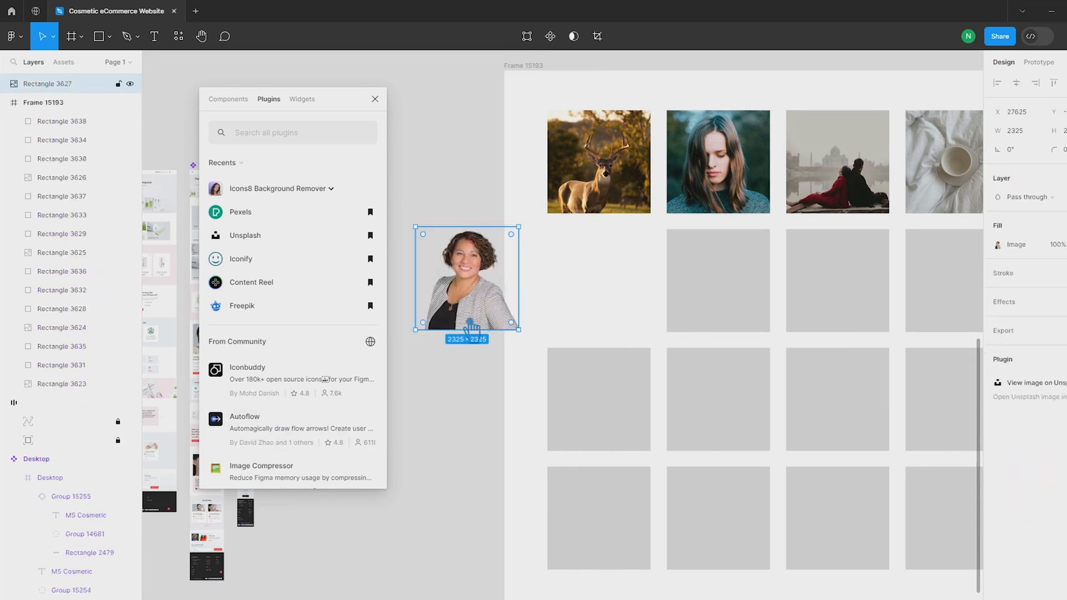
pyautogui.hotkey('ctrl', 'z')
# Select the second square of the second row, search the plugins for iconsax and run Iconsax Icon Set by Iconduck
pyautogui.click(719, 314)
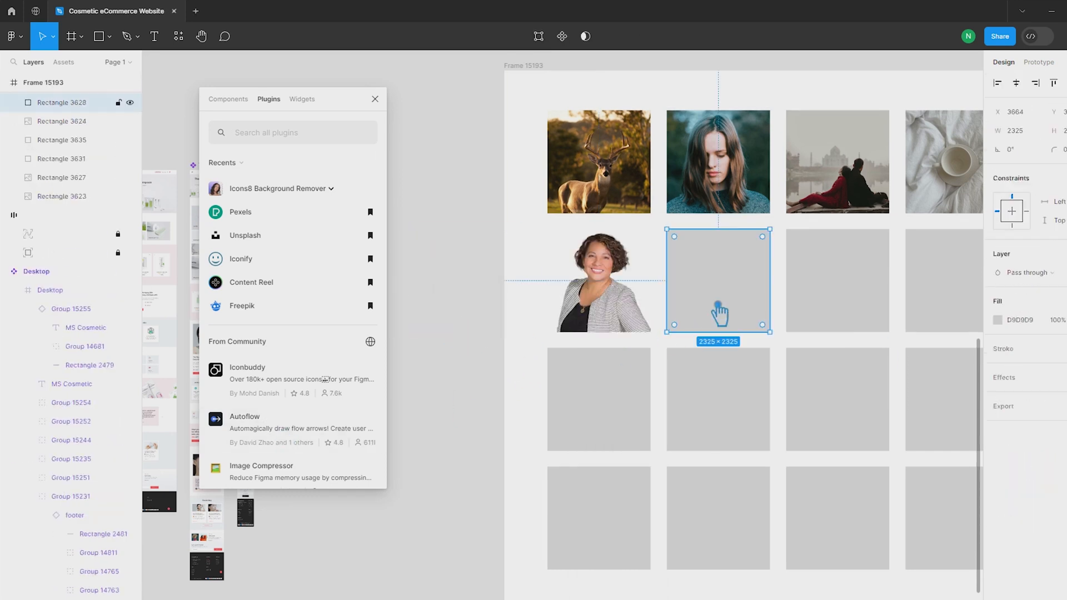
pyautogui.click(290, 139)
pyautogui.write('iconsax')
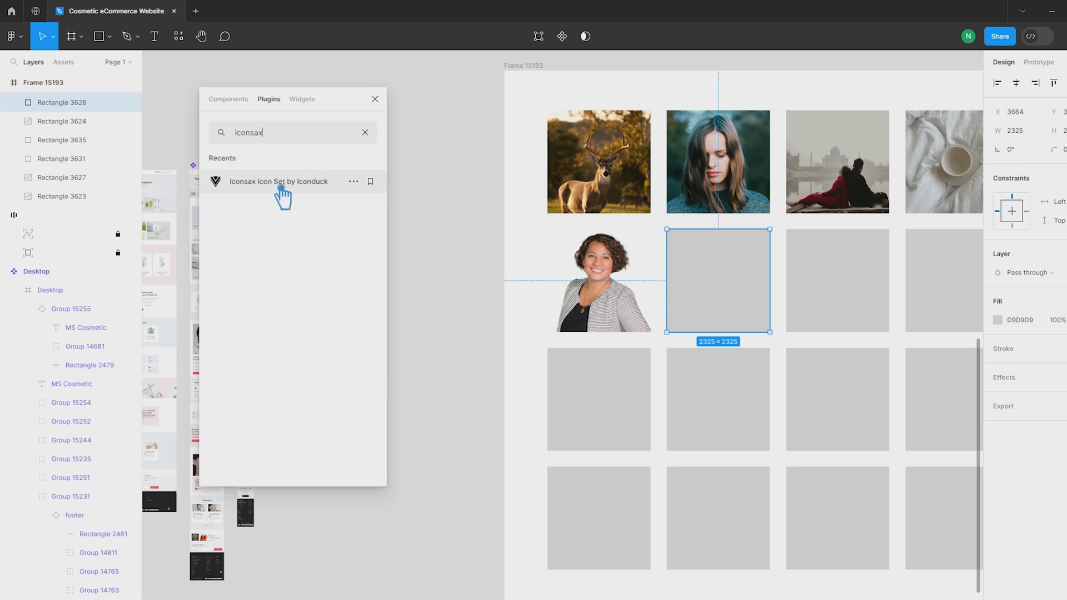
pyautogui.click(281, 189)
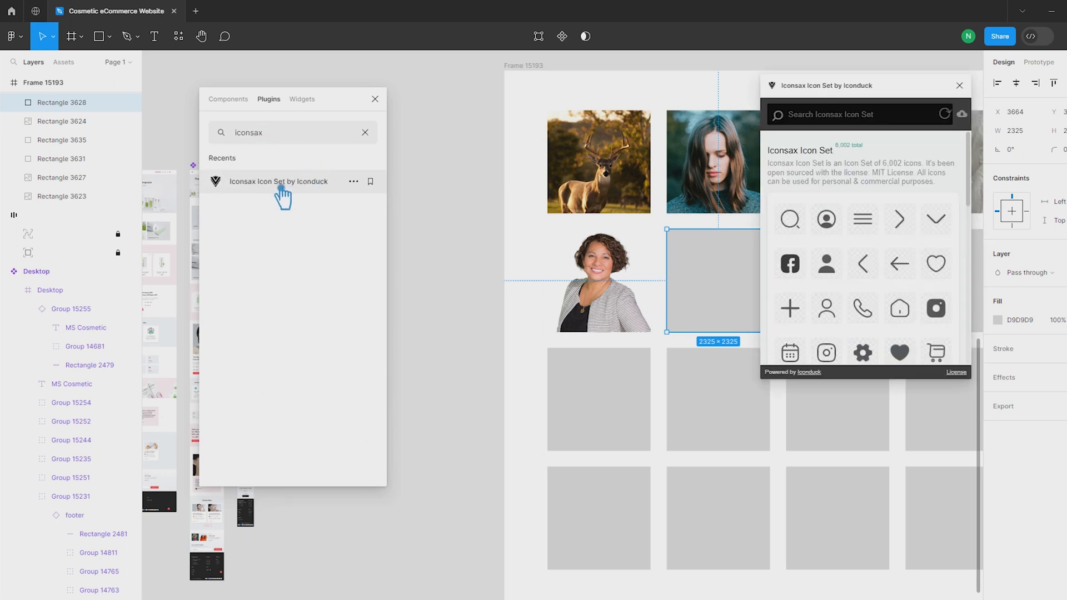
# Try placing an icon from the Iconsax Icon Set on the canvas, delete it again and close the plugin
pyautogui.moveTo(903, 100); pyautogui.dragTo(503, 116)
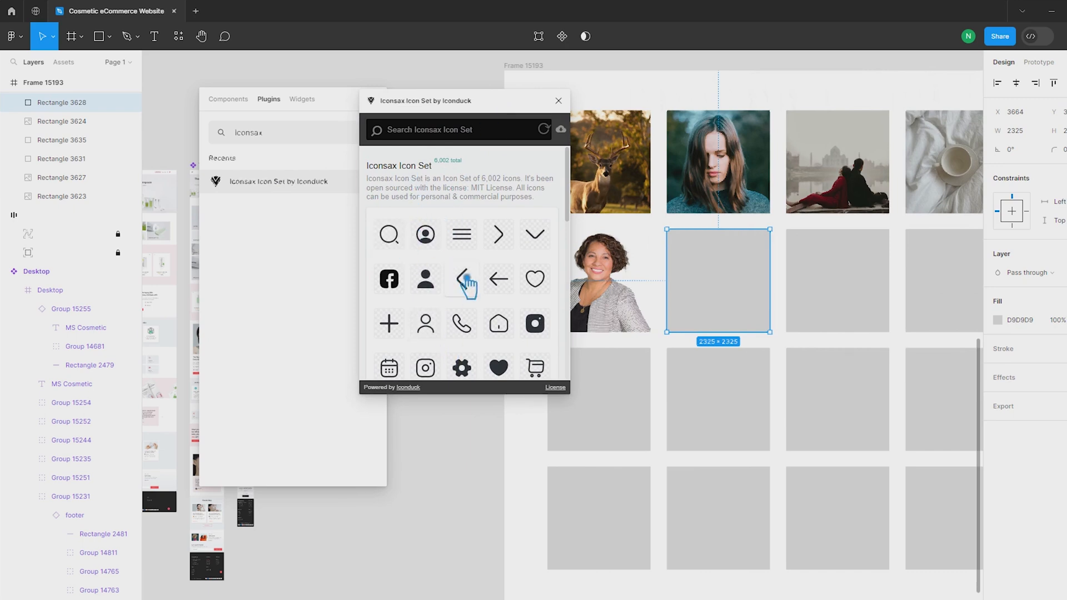
pyautogui.scroll(-5, 533, 210)
pyautogui.scroll(5, 528, 233)
pyautogui.scroll(-8, 524, 255)
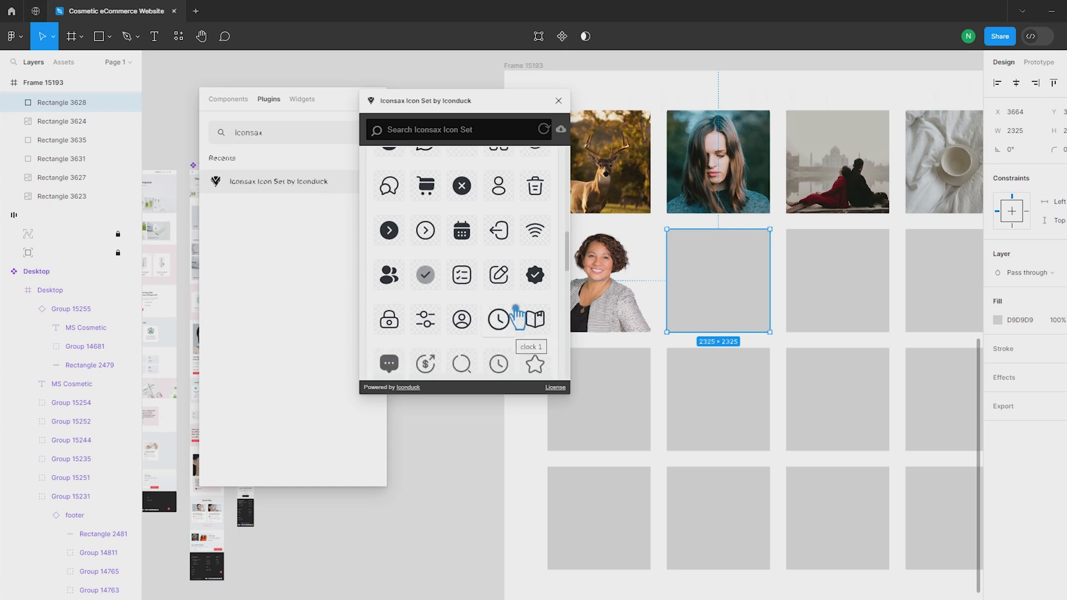
pyautogui.scroll(-5, 495, 298)
pyautogui.moveTo(426, 207); pyautogui.dragTo(456, 486)
pyautogui.moveTo(470, 537); pyautogui.dragTo(391, 550)
pyautogui.click(473, 536)
pyautogui.click(391, 540)
pyautogui.press('Delete')
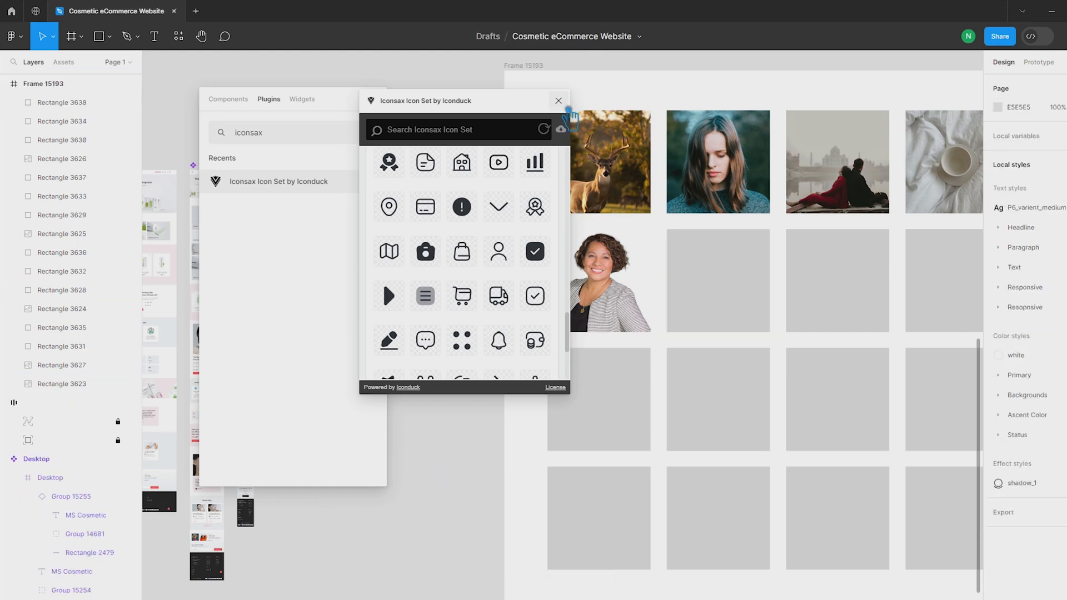
pyautogui.click(559, 101)
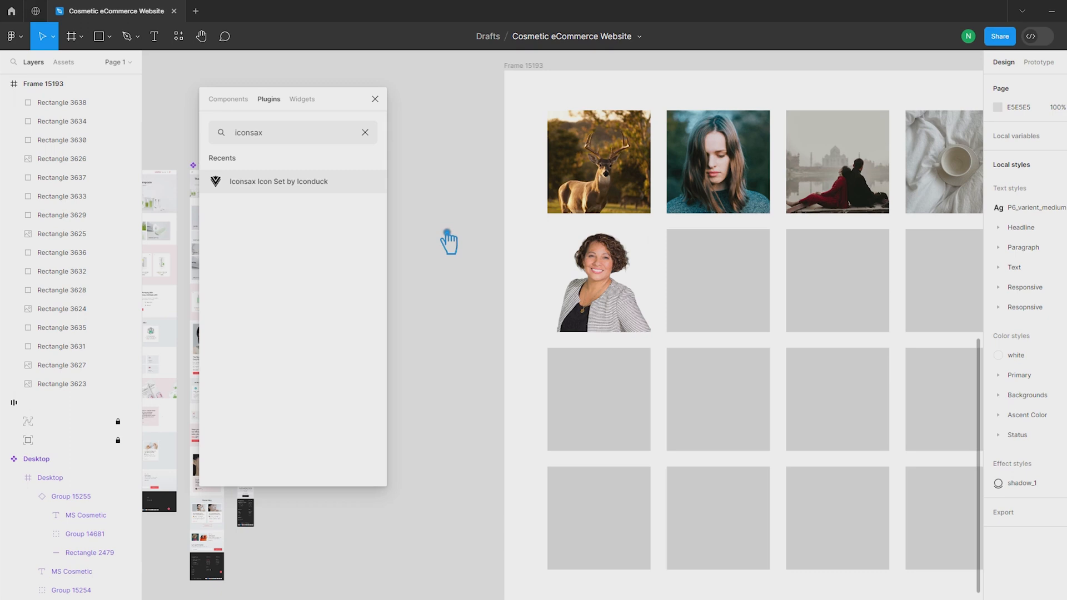
# Search the plugins for easometric and try running Easometric's Left projection
pyautogui.click(366, 133)
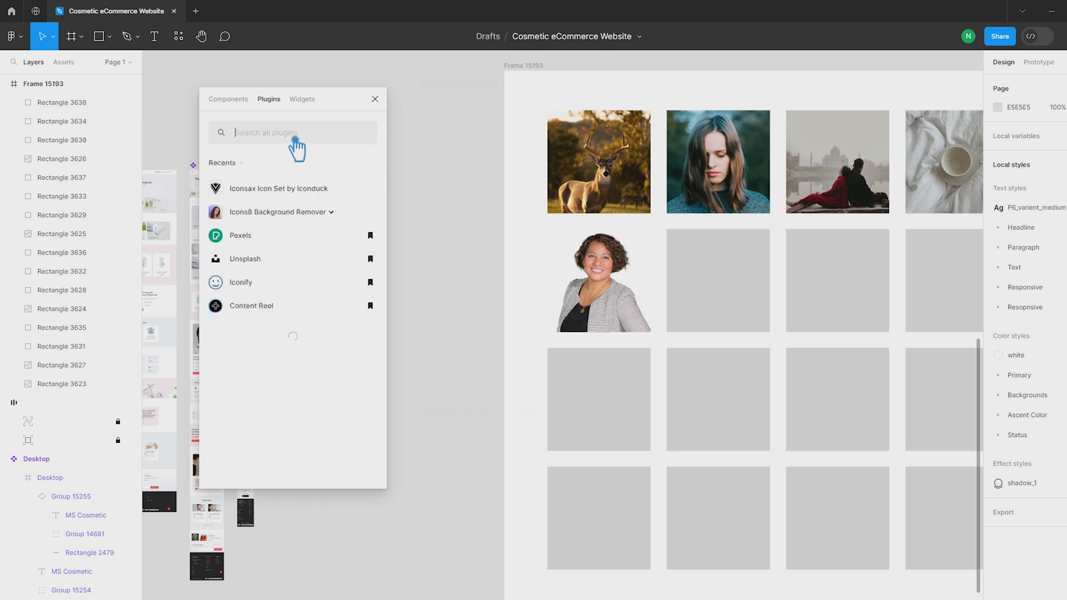
pyautogui.write('e')
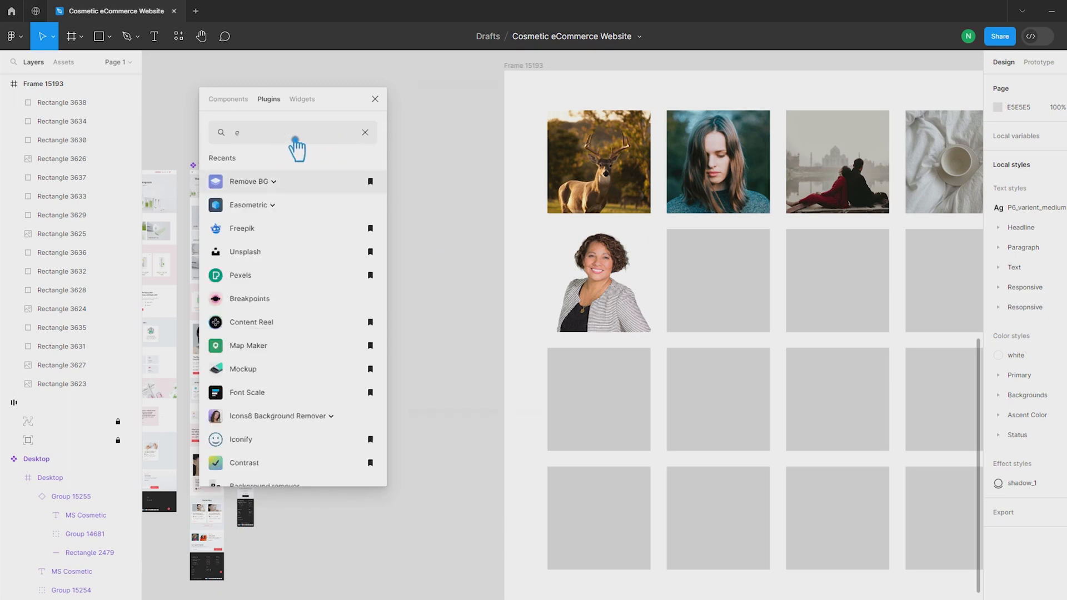
pyautogui.write('asometric')
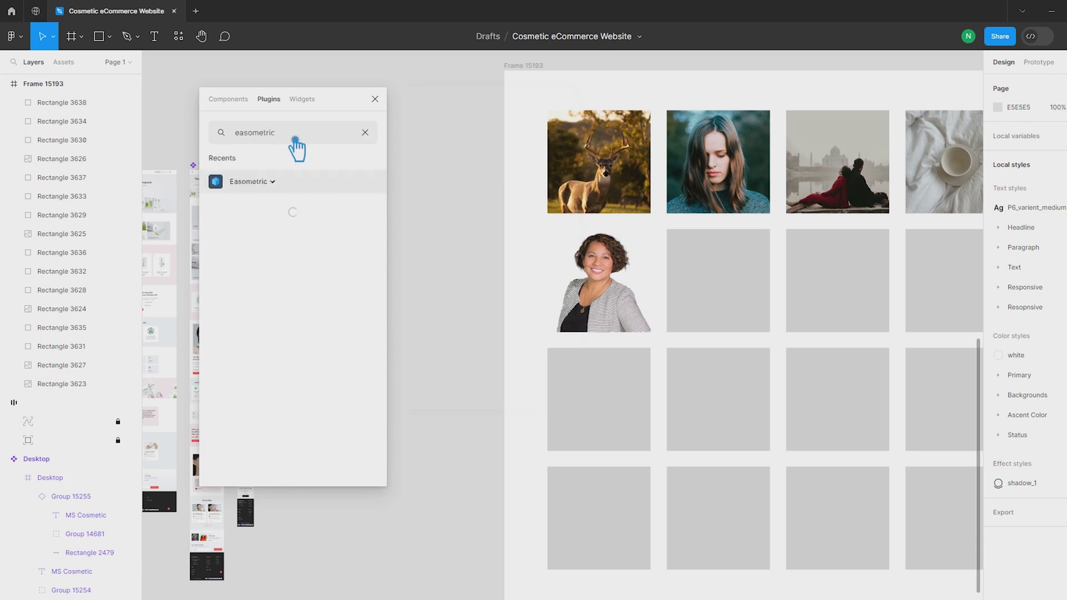
pyautogui.click(270, 188)
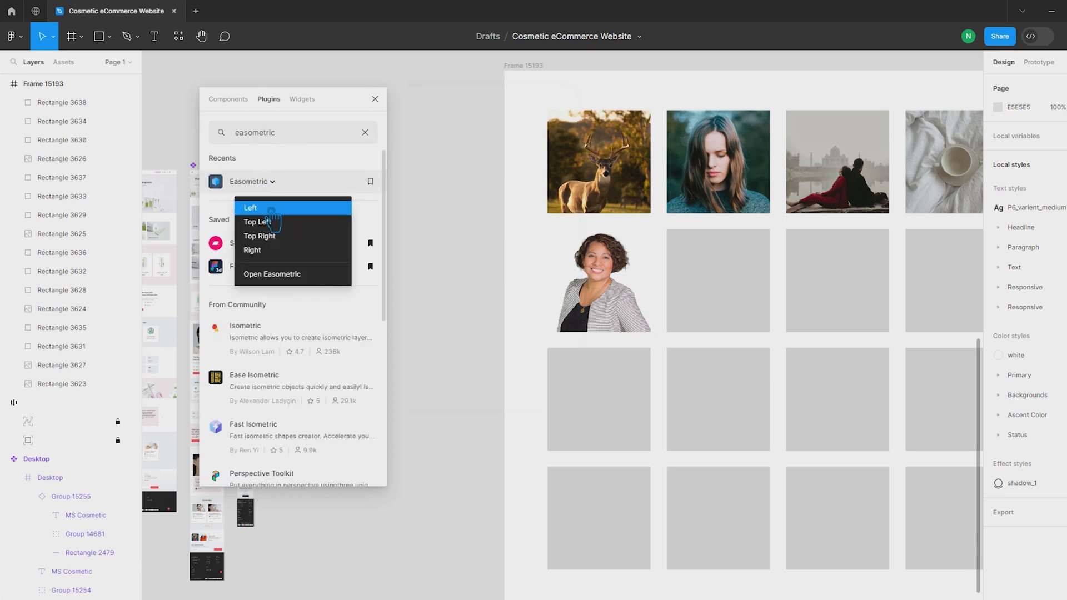
pyautogui.click(272, 211)
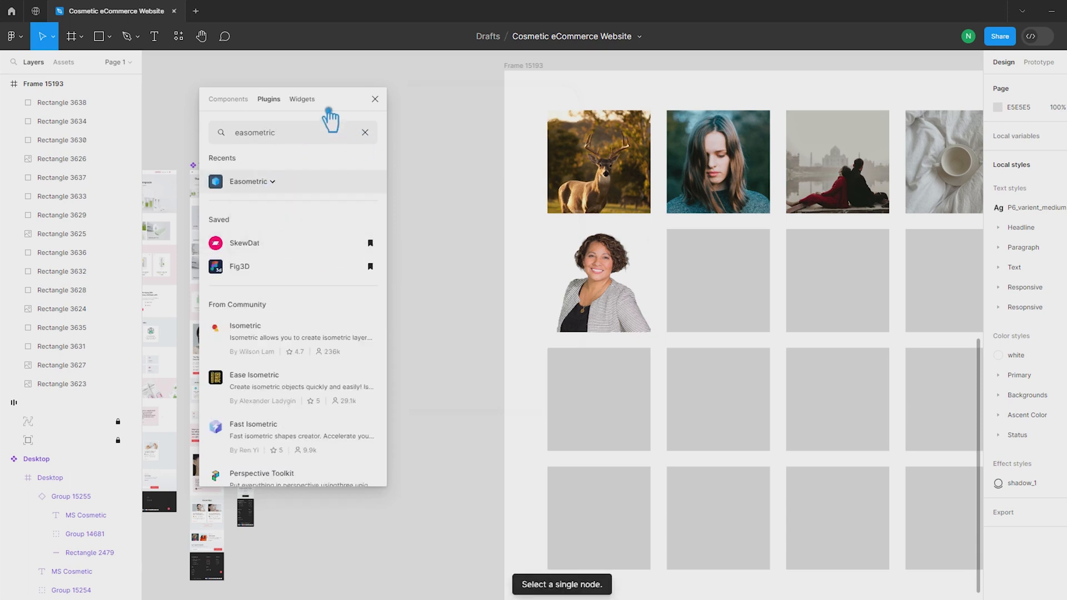
# Select the Desktop frame, apply Easometric's Left isometric projection to it and undo the change
pyautogui.moveTo(331, 107); pyautogui.dragTo(481, 117)
pyautogui.moveTo(366, 255); pyautogui.dragTo(435, 244)
pyautogui.click(209, 158)
pyautogui.moveTo(745, 144); pyautogui.dragTo(519, 154)
pyautogui.click(437, 222)
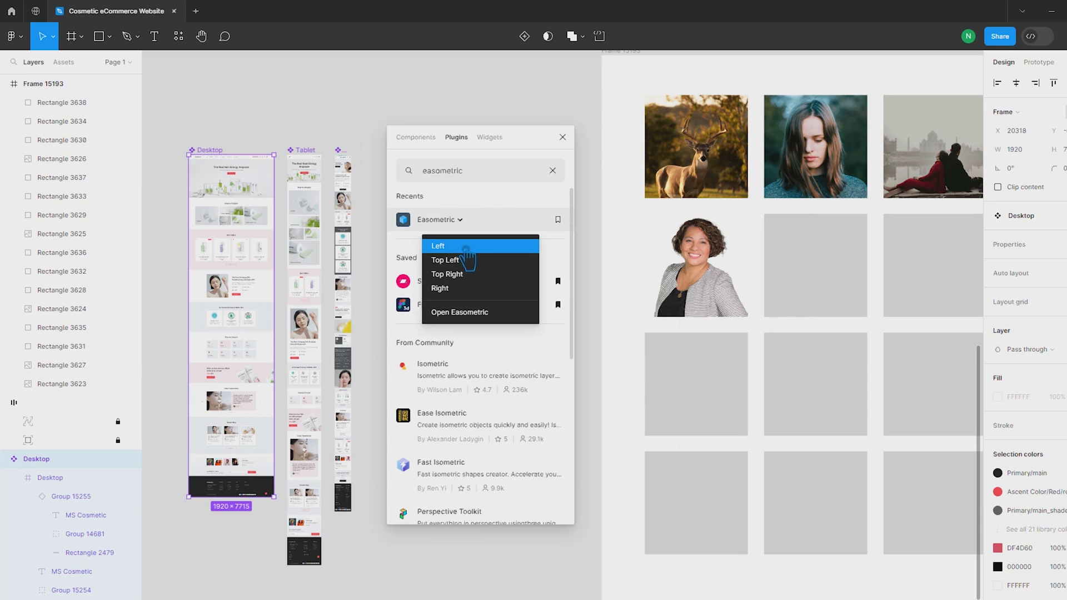
pyautogui.click(438, 245)
pyautogui.hotkey('ctrl', 'z')
# Try Easometric's Top Right and Right projections on the Desktop frame, undoing each one
pyautogui.click(459, 223)
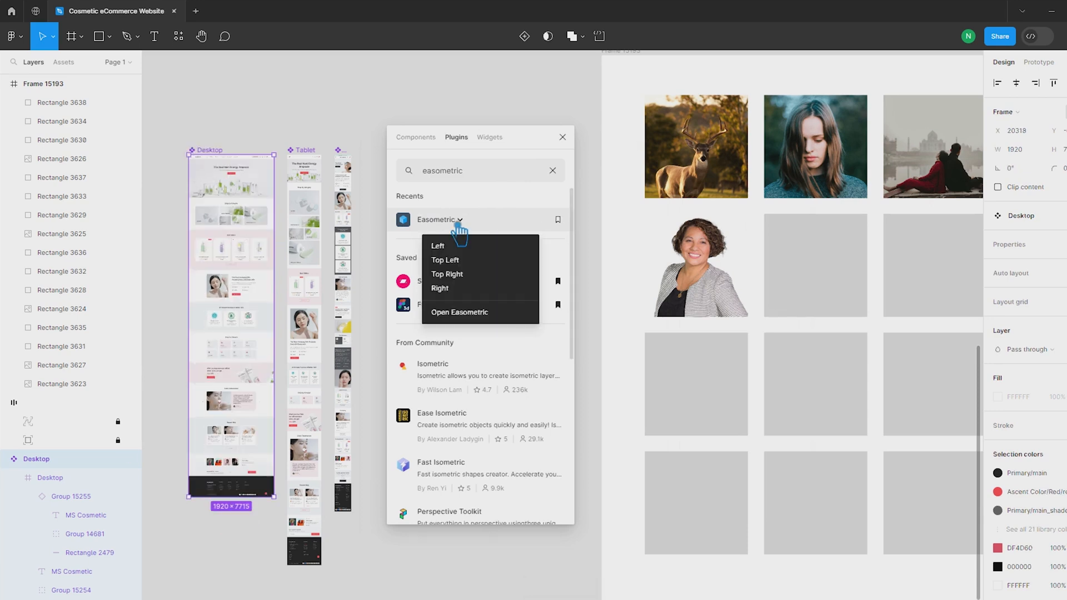
pyautogui.click(472, 275)
pyautogui.hotkey('ctrl', 'z')
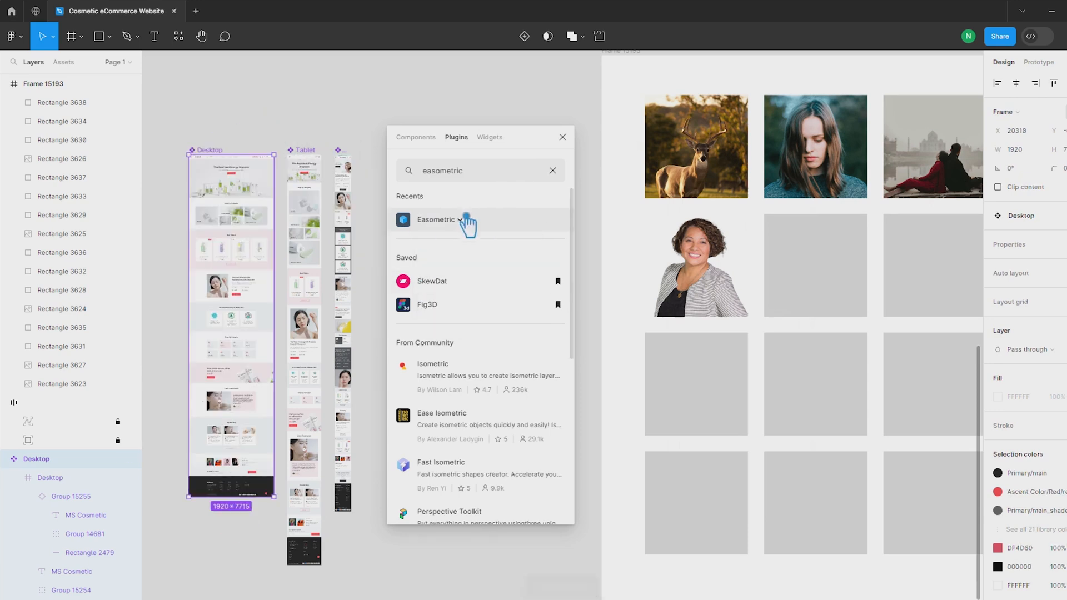
pyautogui.click(459, 223)
pyautogui.click(461, 287)
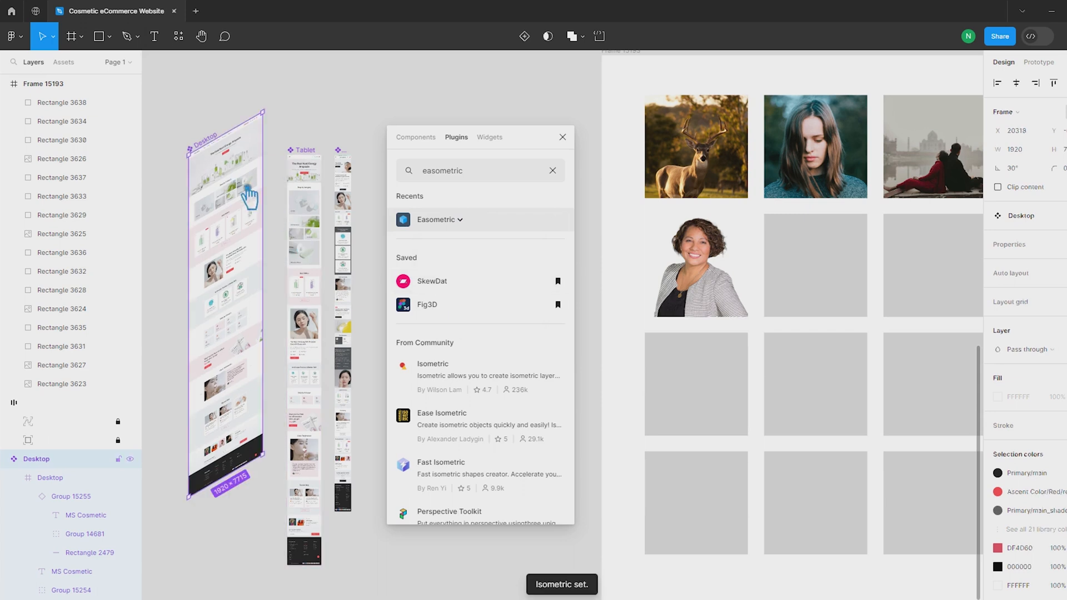
pyautogui.hotkey('ctrl', 'z')
# Search the plugins for contrast and run the Contrast plugin
pyautogui.moveTo(489, 179); pyautogui.dragTo(422, 177)
pyautogui.press('BackSpace')
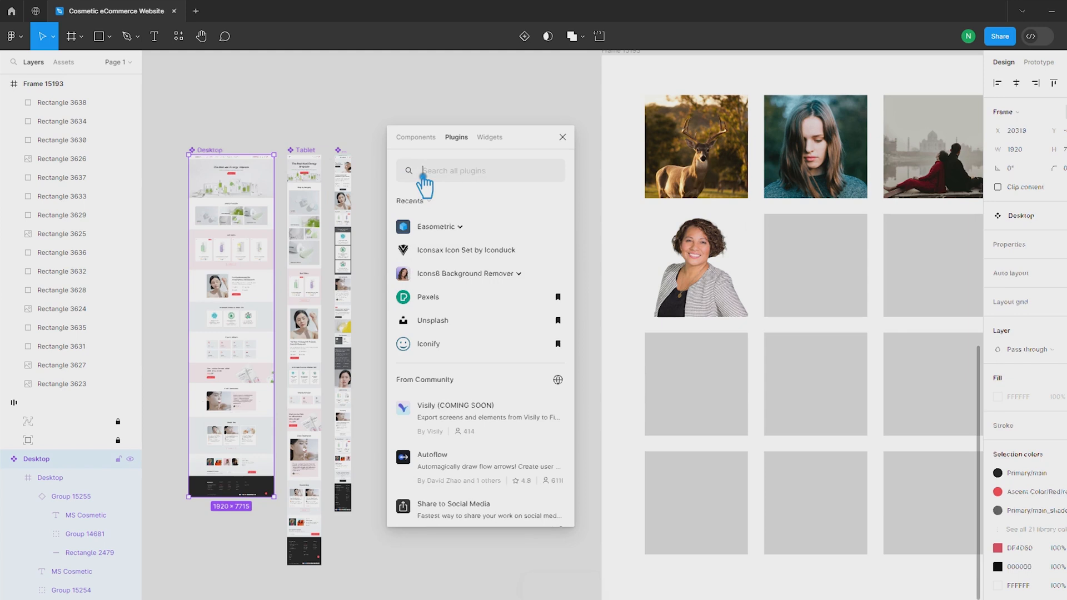
pyautogui.write('contrast')
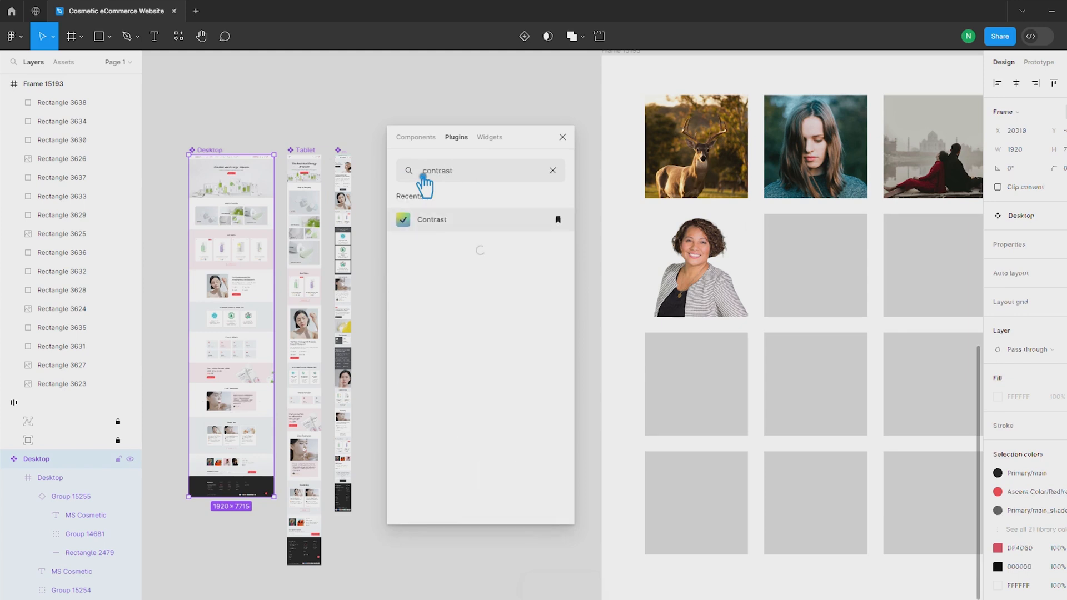
pyautogui.click(439, 230)
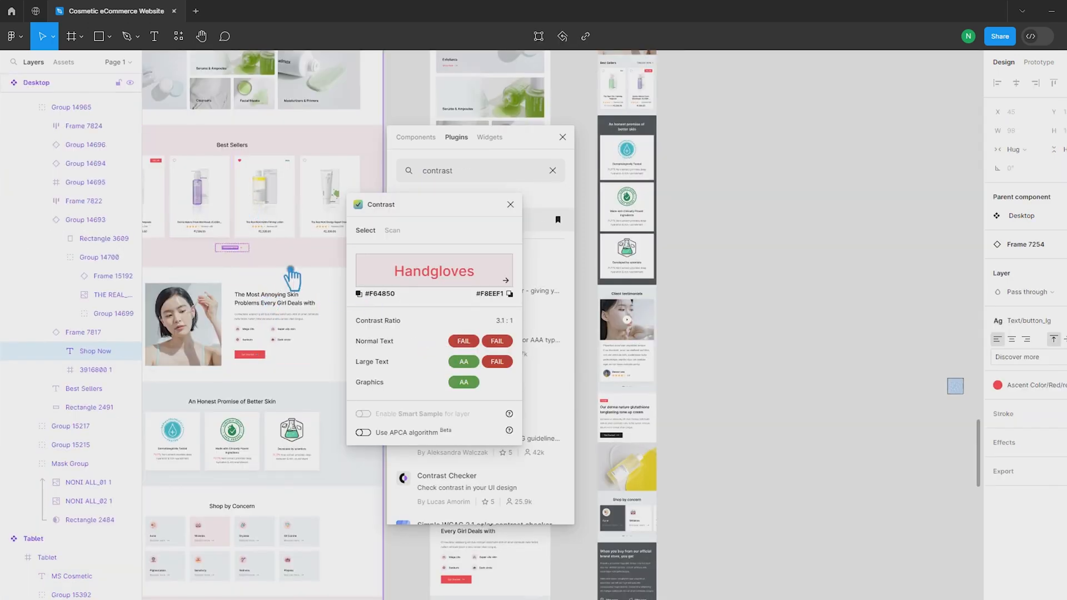
# Darken the red of the "Discover more" text under Best Sellers in the Desktop frame and close the Contrast plugin
pyautogui.scroll(8, 233, 251)
pyautogui.scroll(2, 247, 264)
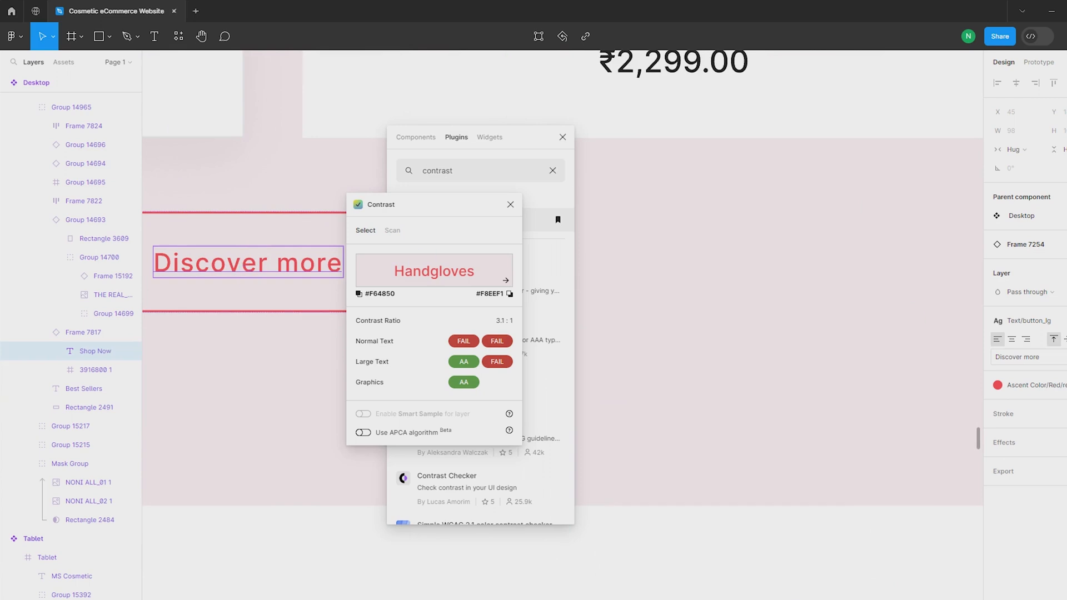
pyautogui.click(997, 404)
pyautogui.moveTo(954, 321); pyautogui.dragTo(977, 375)
pyautogui.click(731, 330)
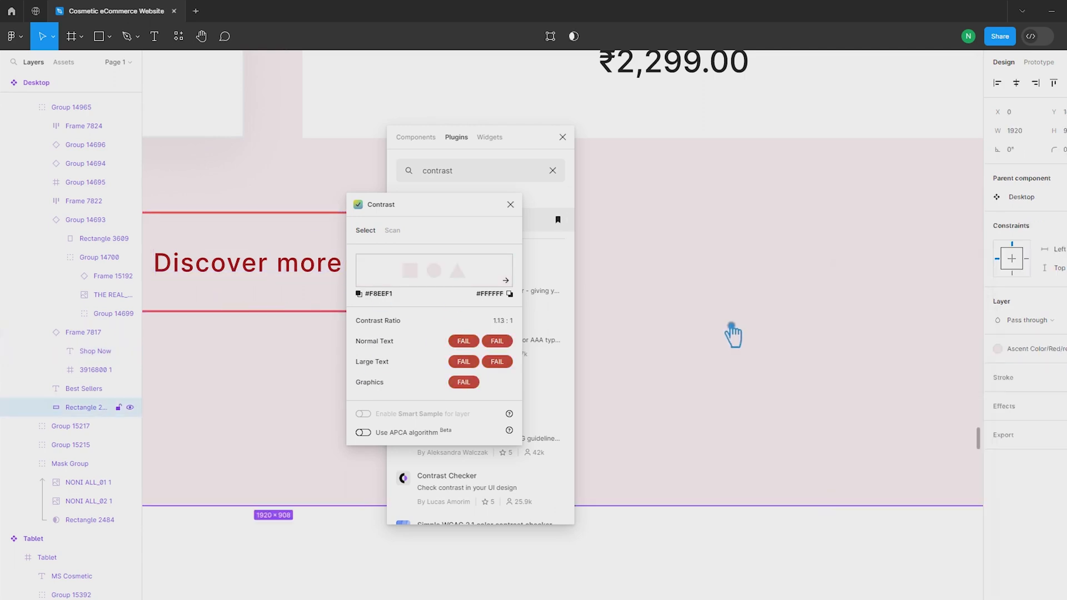
pyautogui.click(510, 205)
# Search the plugins for font scale and run Font Scale
pyautogui.click(676, 262)
pyautogui.scroll(-10, 676, 261)
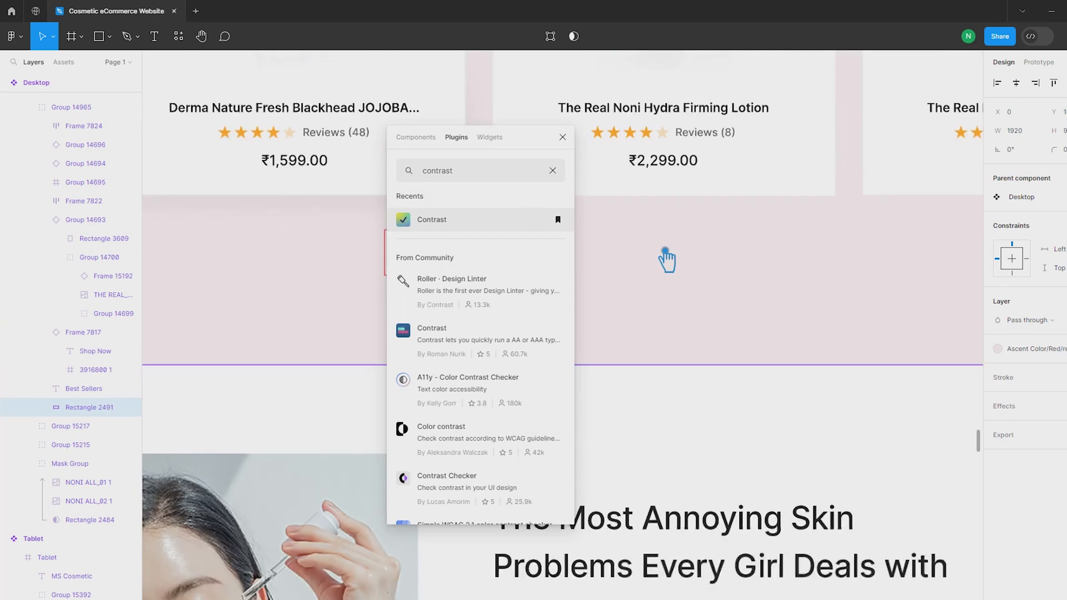
pyautogui.moveTo(878, 273); pyautogui.dragTo(540, 242)
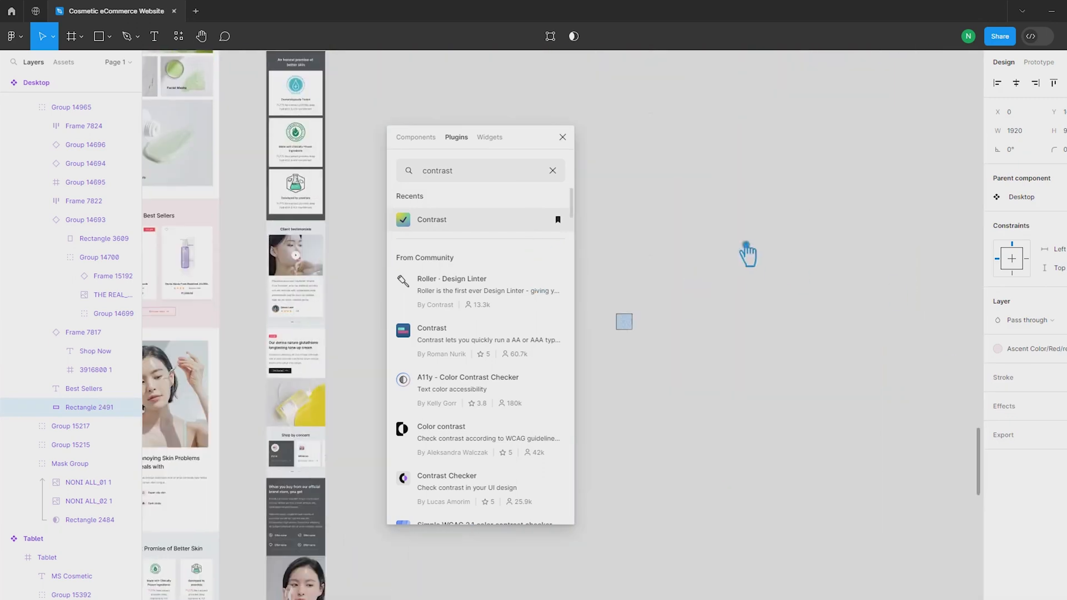
pyautogui.scroll(-5, 611, 245)
pyautogui.moveTo(653, 242); pyautogui.dragTo(595, 389)
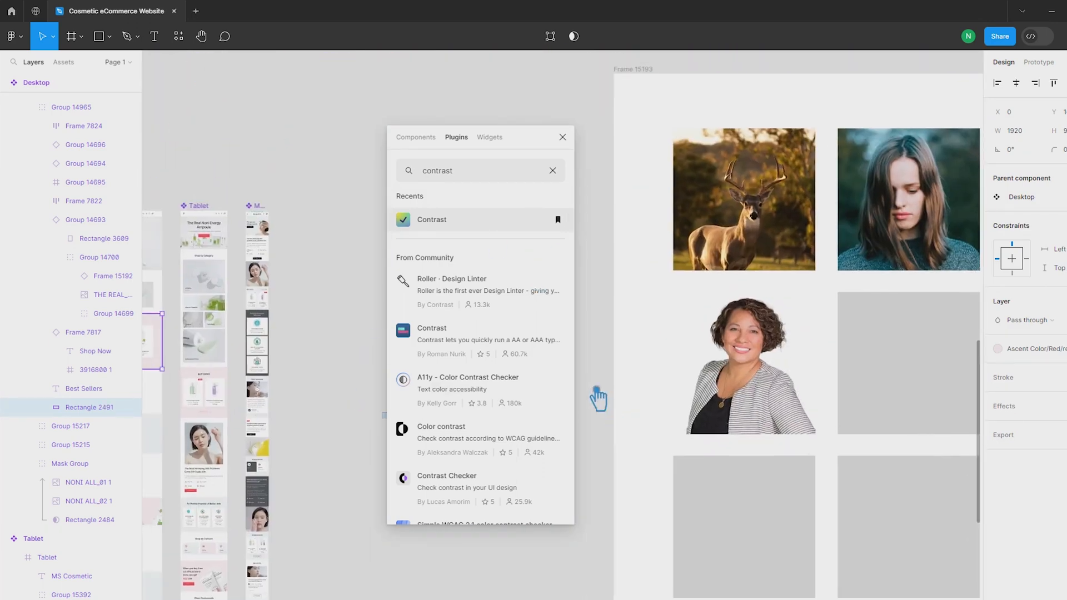
pyautogui.doubleClick(473, 175)
pyautogui.write('font')
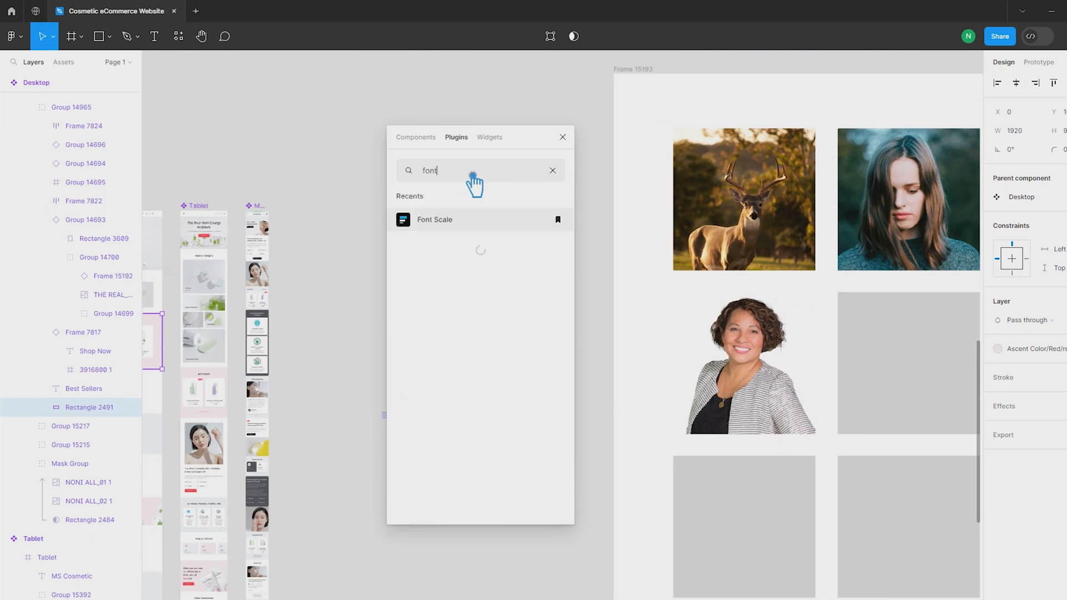
pyautogui.write(' scale')
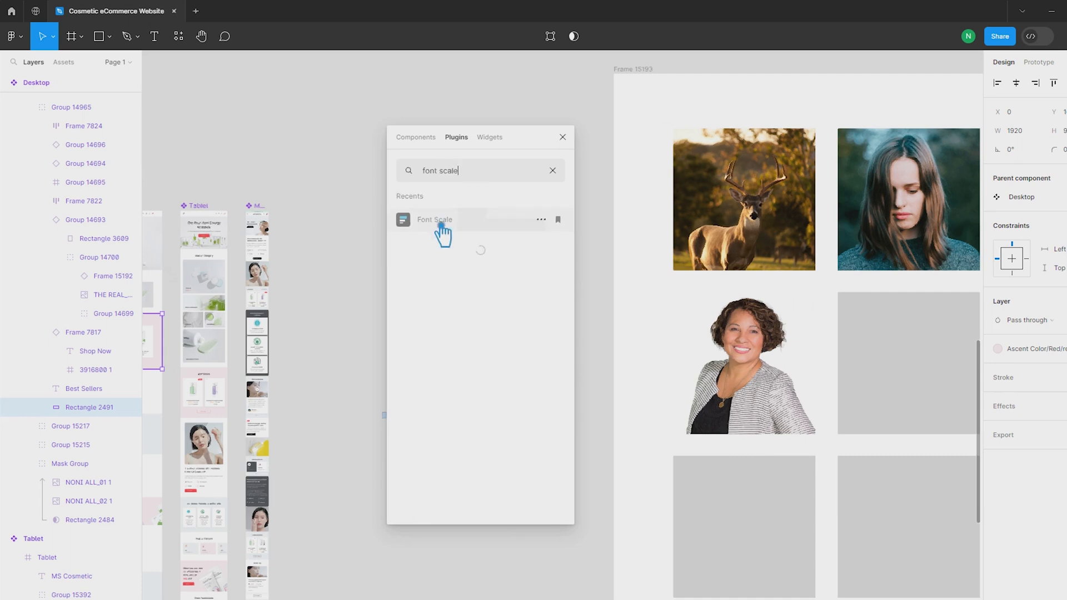
pyautogui.click(440, 225)
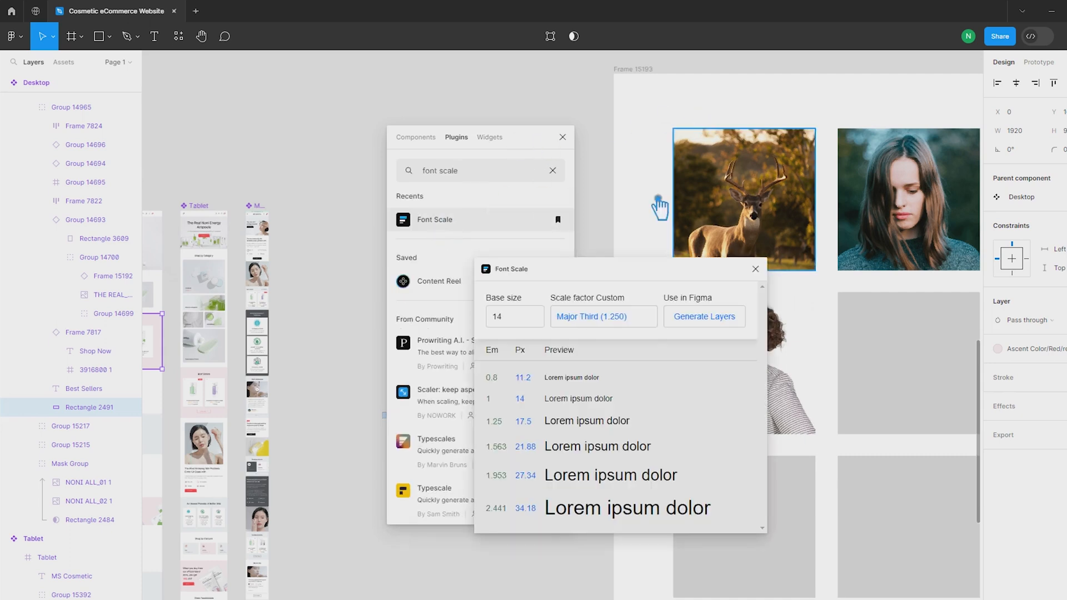
# Place the glutathione heading text from the Mobile frame on the empty canvas beside it
pyautogui.click(374, 340)
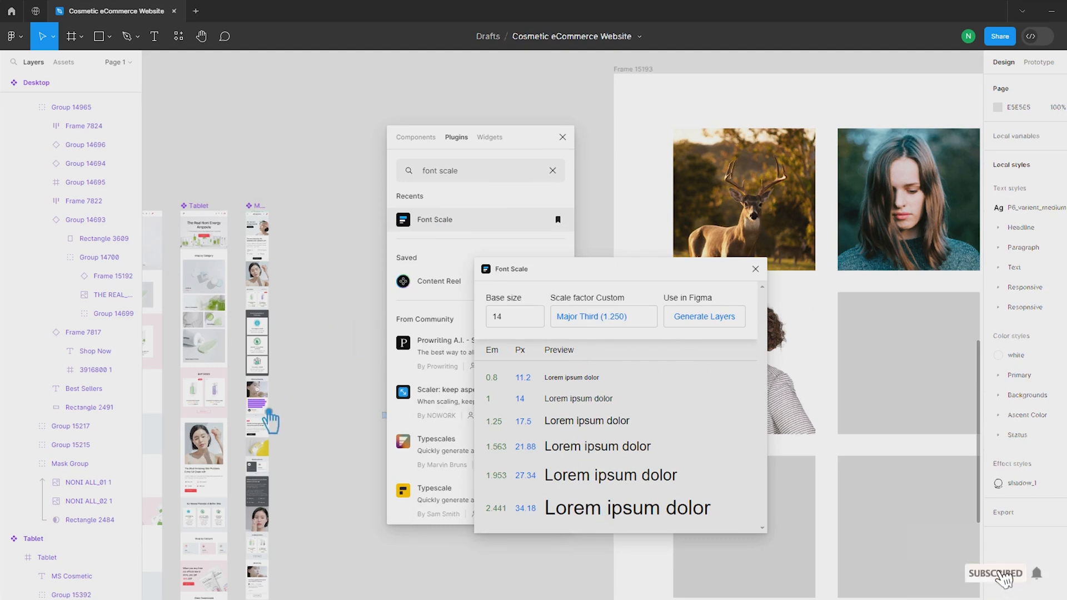
pyautogui.click(268, 429)
pyautogui.moveTo(270, 439); pyautogui.dragTo(340, 374)
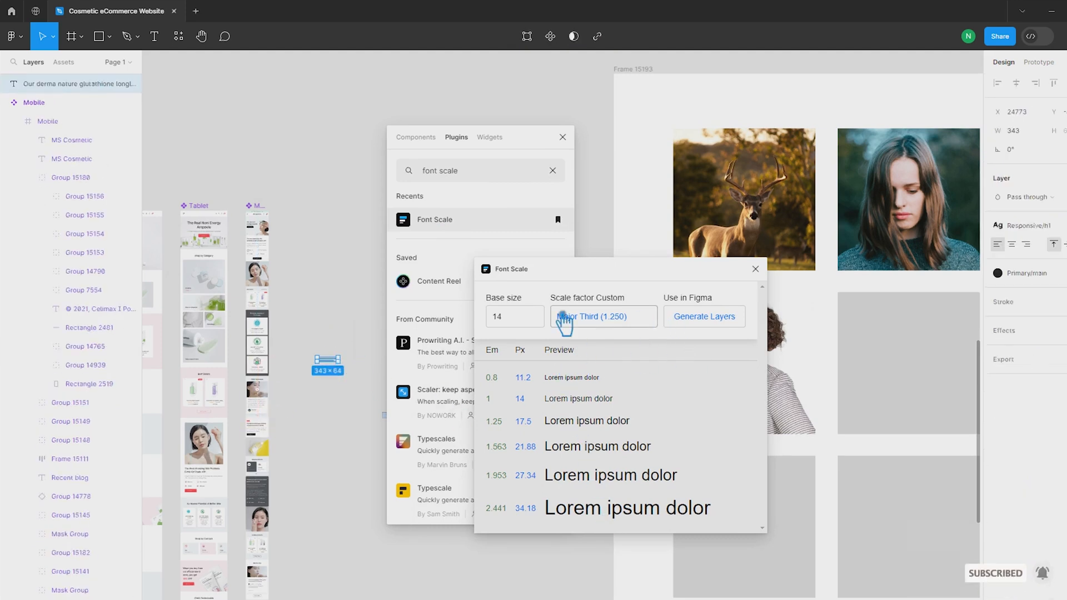
# Generate sample text layers in Font Scale with the Perfect Fourth (1.333) scale factor and close the plugin
pyautogui.click(648, 322)
pyautogui.click(645, 375)
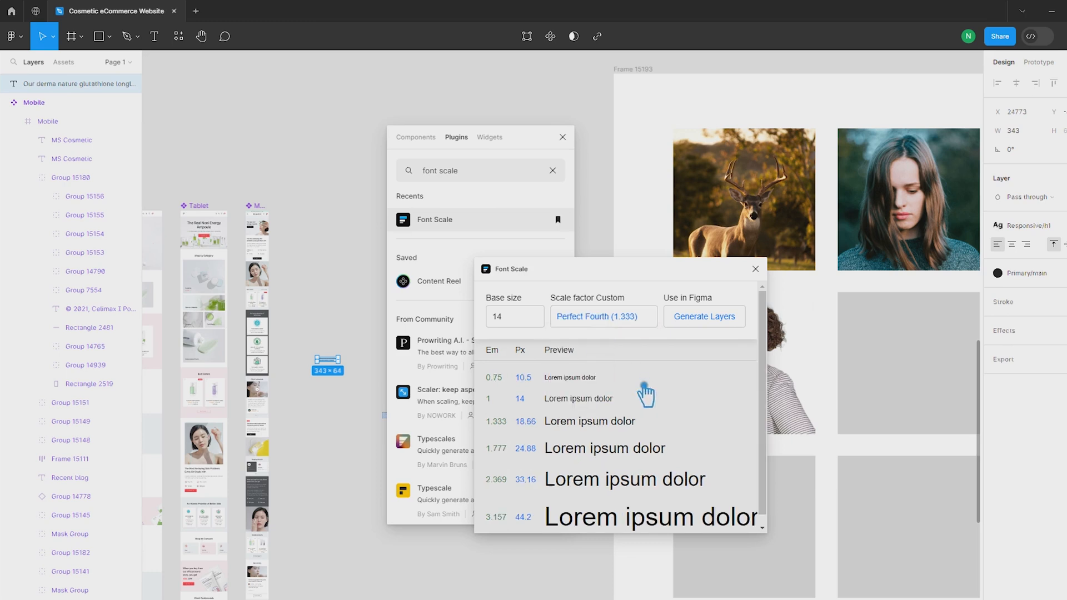
pyautogui.click(725, 321)
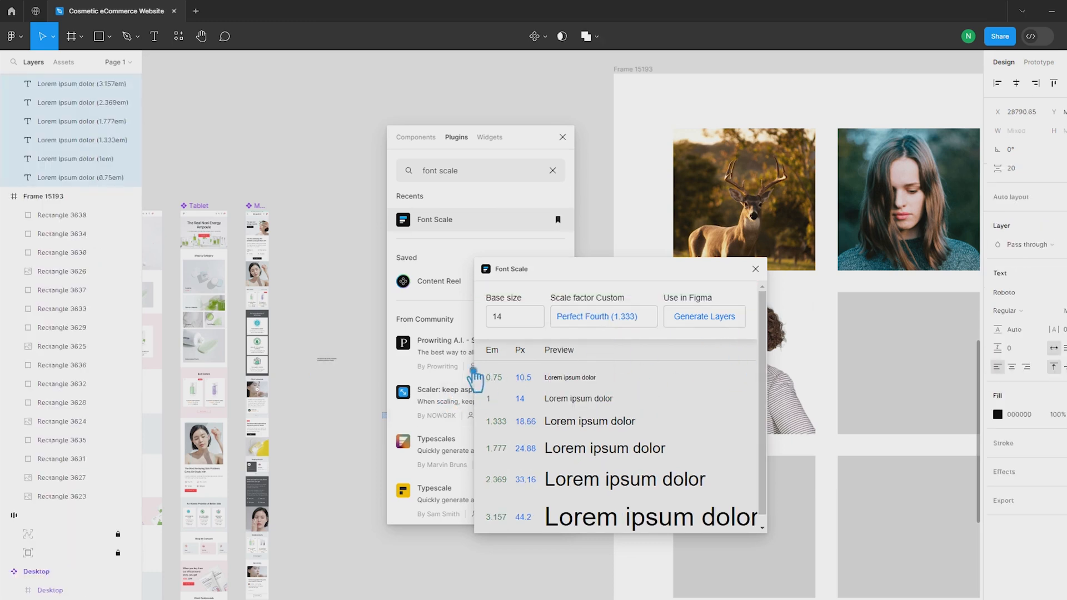
pyautogui.click(756, 269)
# Move the plugin window aside and reposition the generated text layers on the empty canvas near the Mobile frame
pyautogui.moveTo(452, 143); pyautogui.dragTo(778, 168)
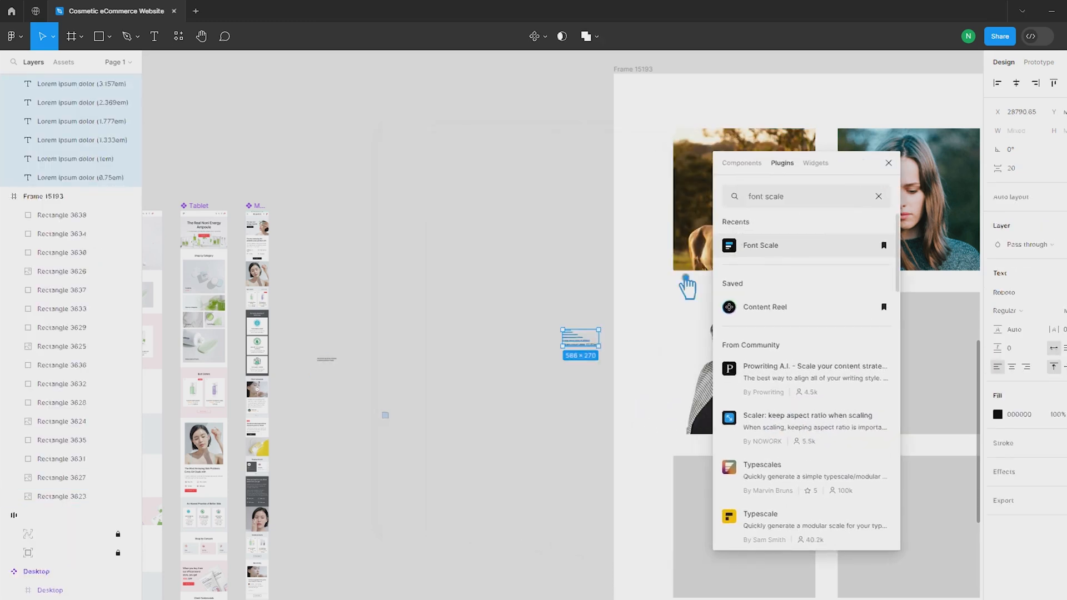
pyautogui.hotkey('shift', '2')
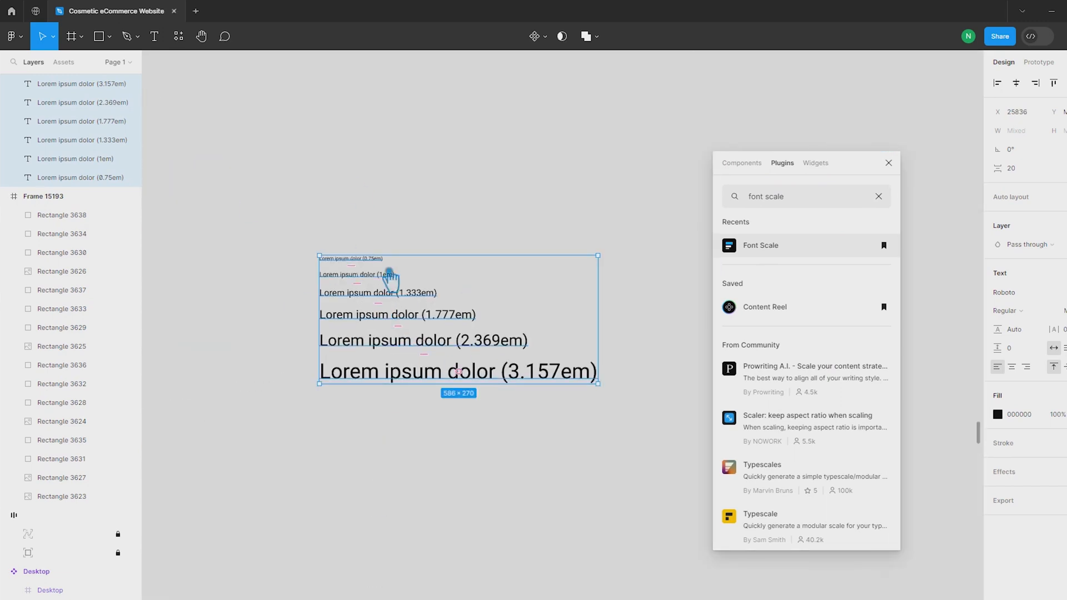
pyautogui.click(465, 441)
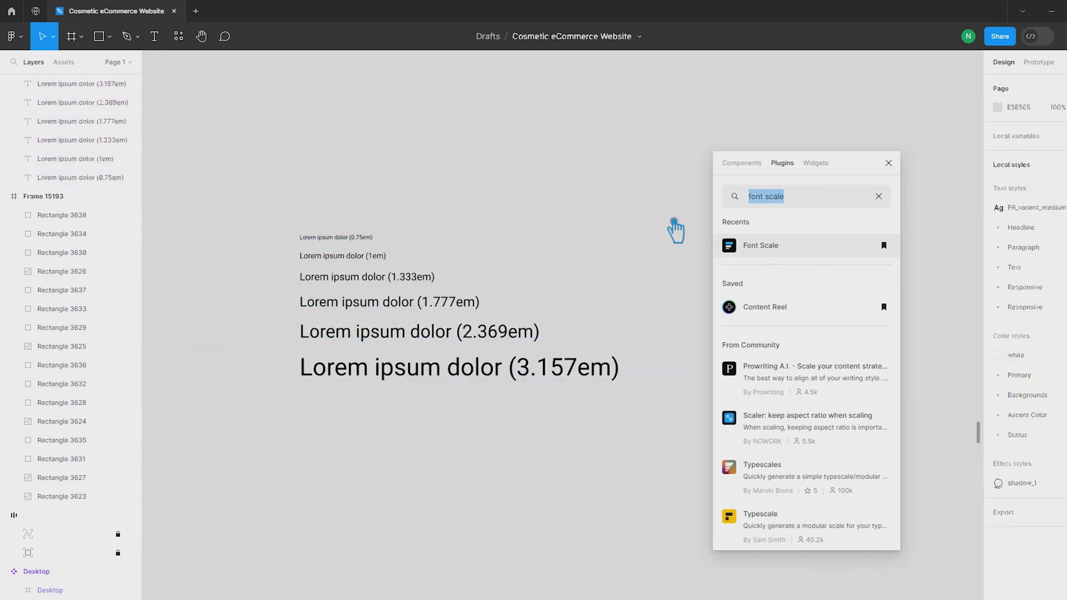
# Search the plugins for mockup
pyautogui.press('BackSpace')
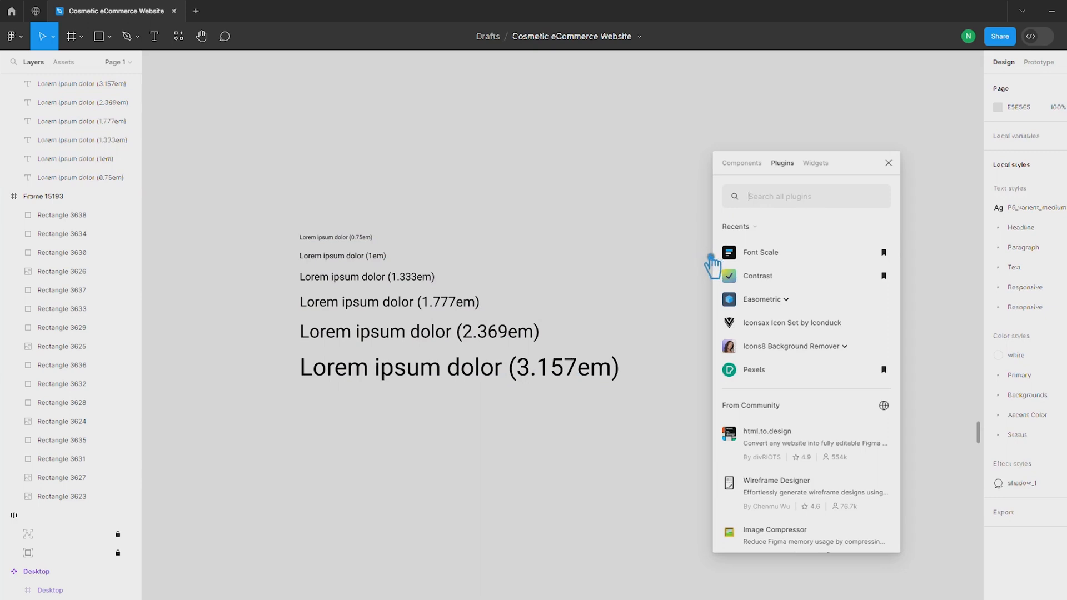
pyautogui.scroll(-10, 528, 269)
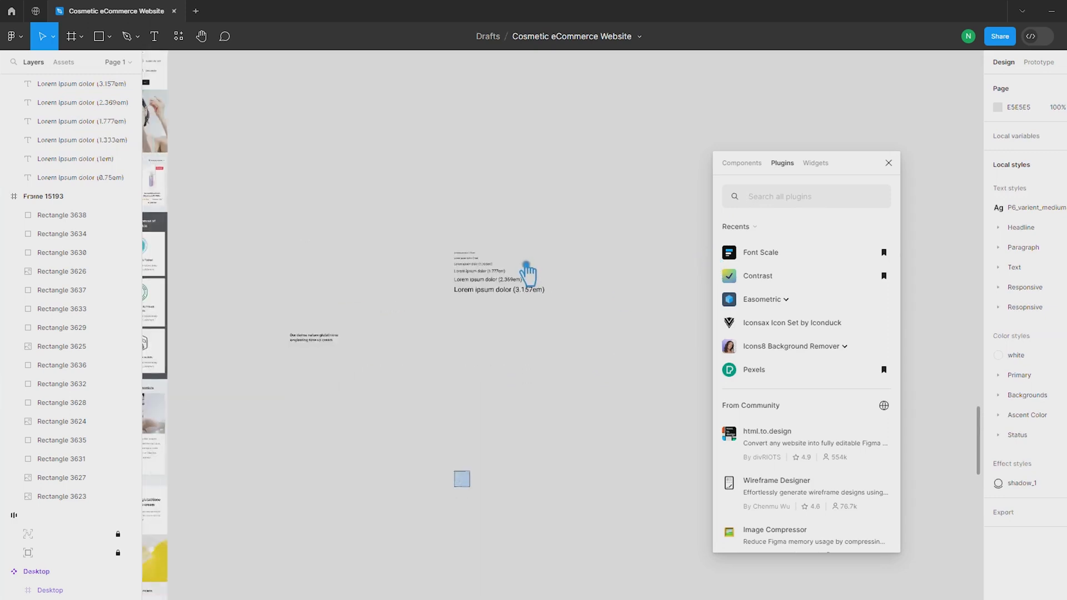
pyautogui.click(798, 205)
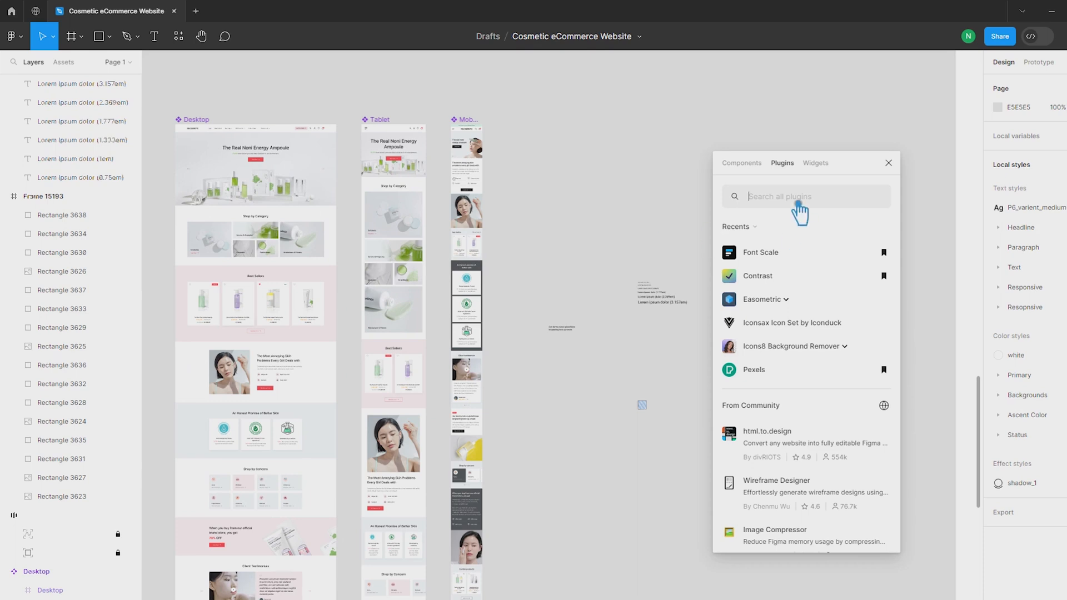
pyautogui.write('mockup')
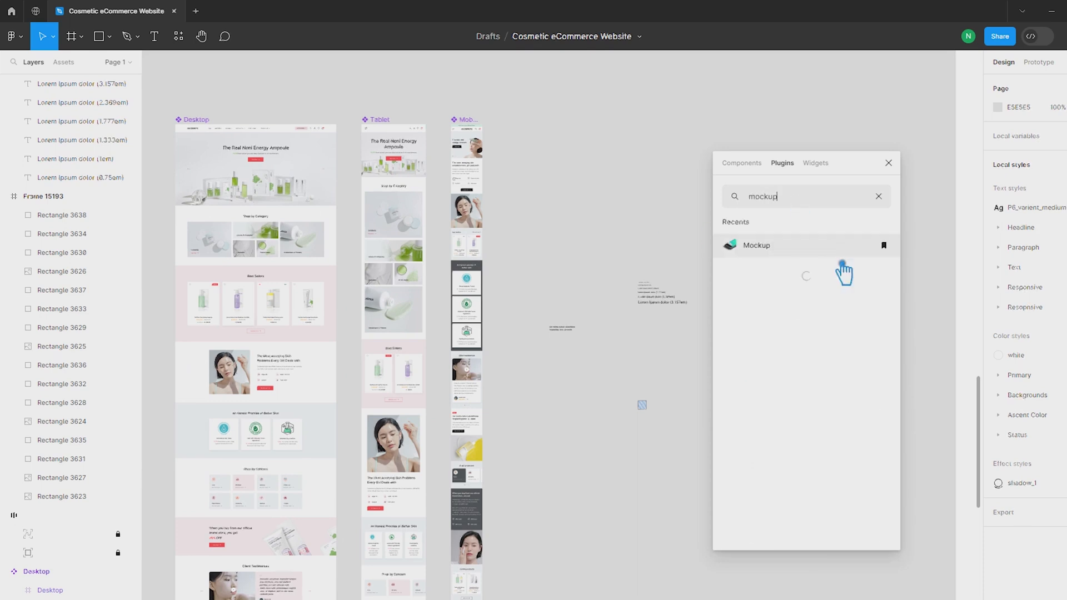
# Open the Mockup plugin and browse its featured mockup collections
pyautogui.click(800, 246)
pyautogui.moveTo(337, 118); pyautogui.dragTo(630, 137)
pyautogui.scroll(-9, 640, 322)
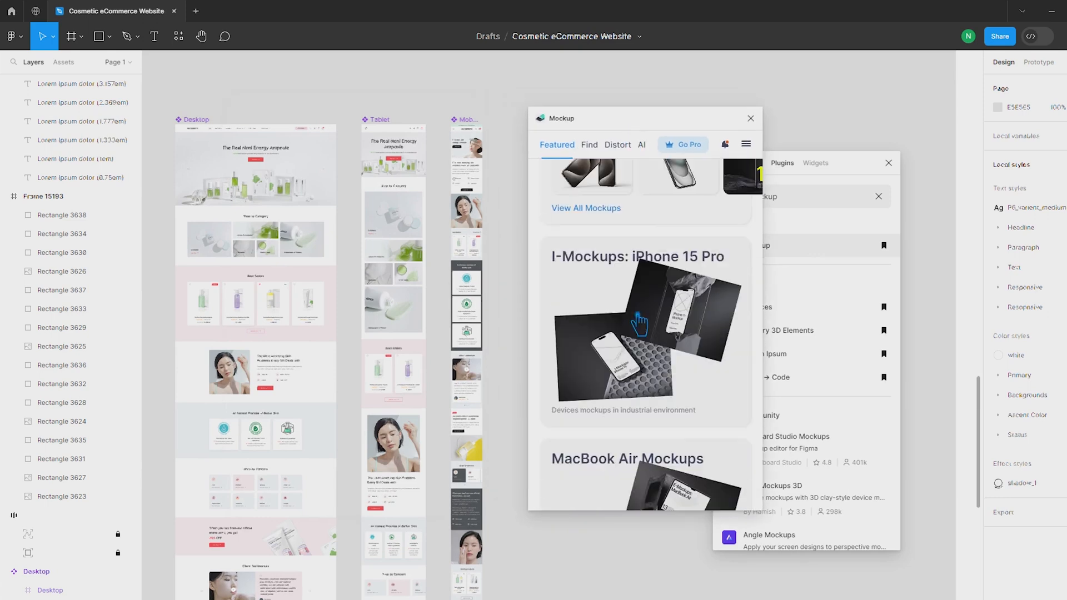
pyautogui.scroll(-20, 641, 336)
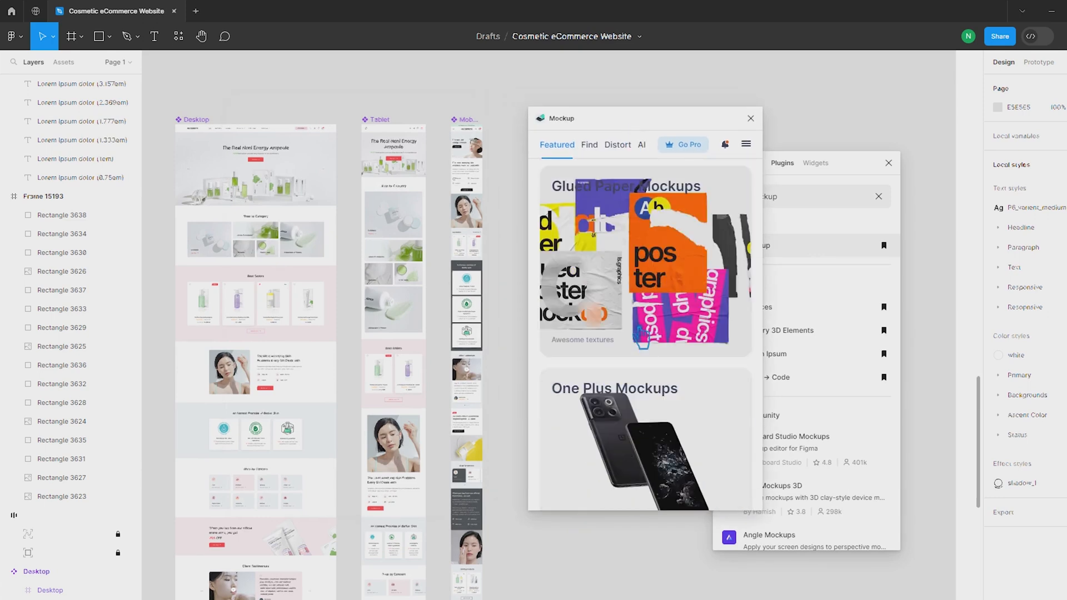
pyautogui.scroll(-10, 642, 337)
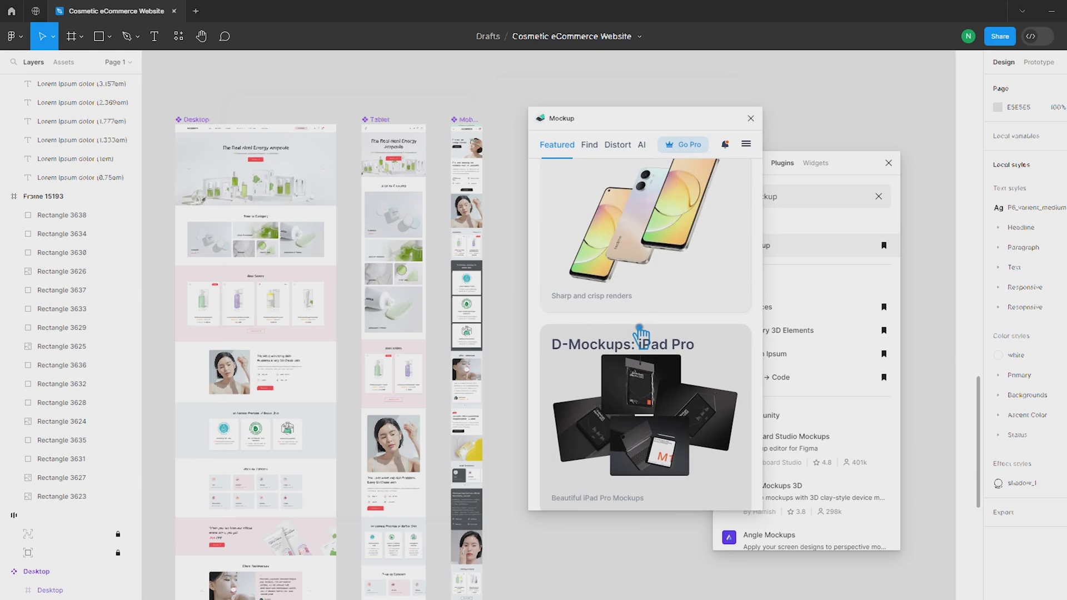
pyautogui.scroll(20, 645, 339)
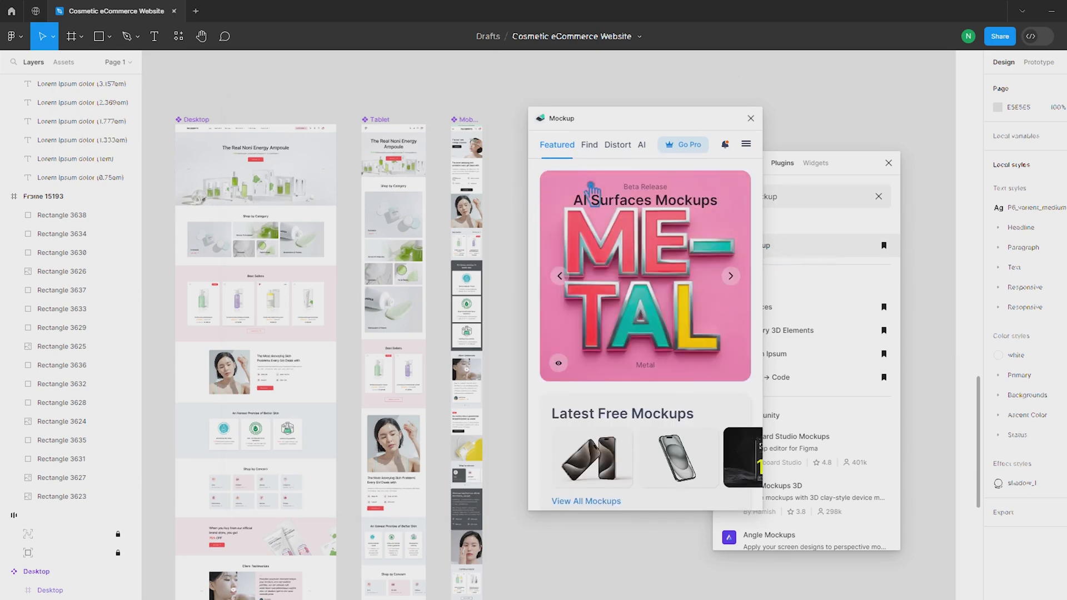
# Find the Surface Pro 8 device in the Mockup plugin and open its laptop view with the attached keyboard
pyautogui.click(592, 146)
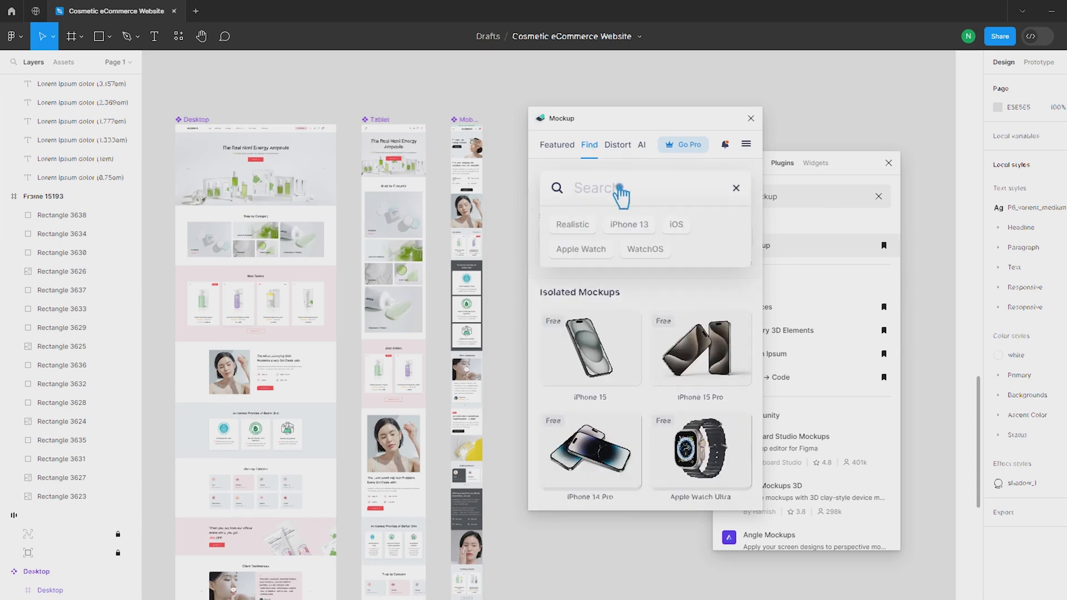
pyautogui.scroll(-20, 649, 349)
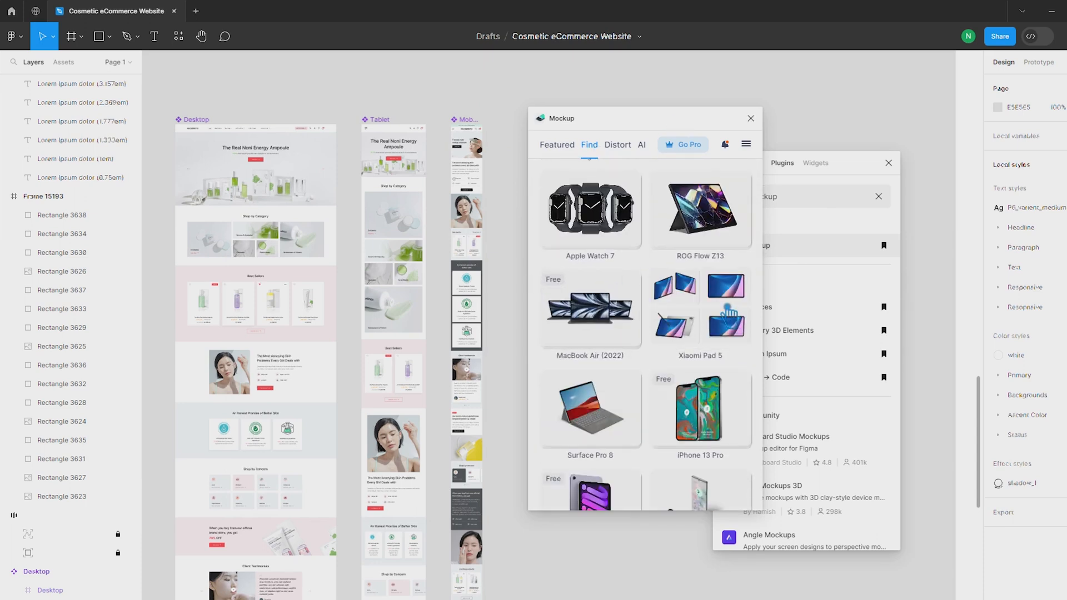
pyautogui.click(600, 414)
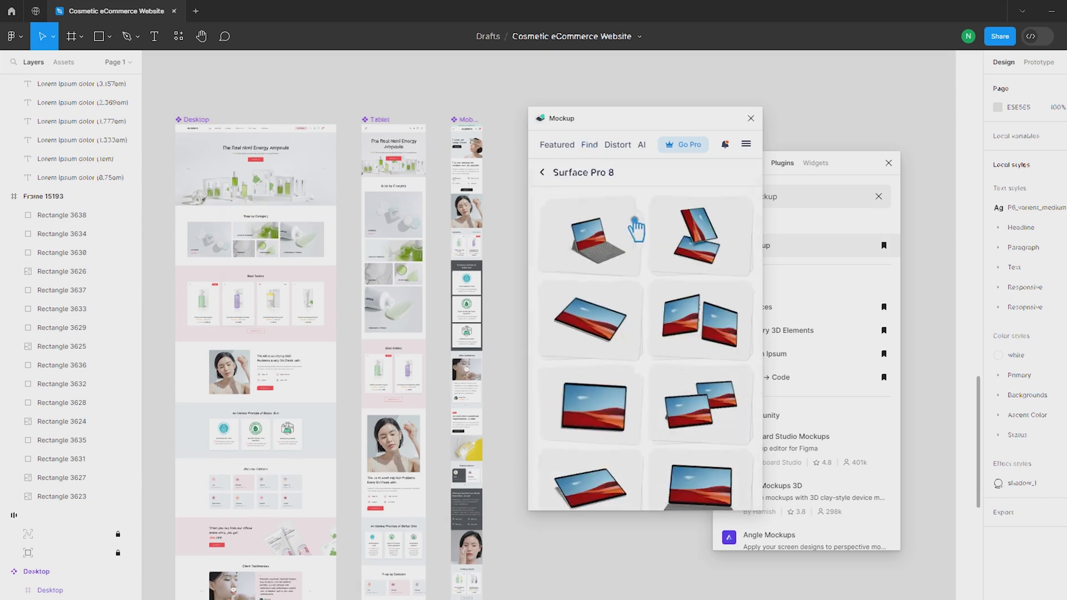
pyautogui.click(601, 239)
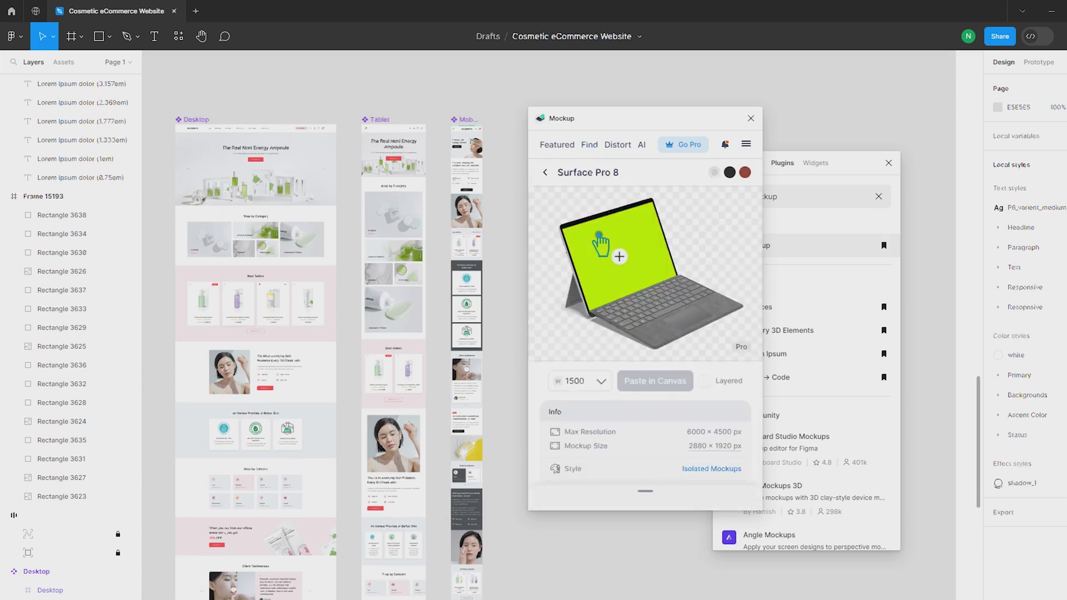
pyautogui.click(622, 382)
pyautogui.click(210, 131)
pyautogui.moveTo(210, 131); pyautogui.dragTo(542, 250)
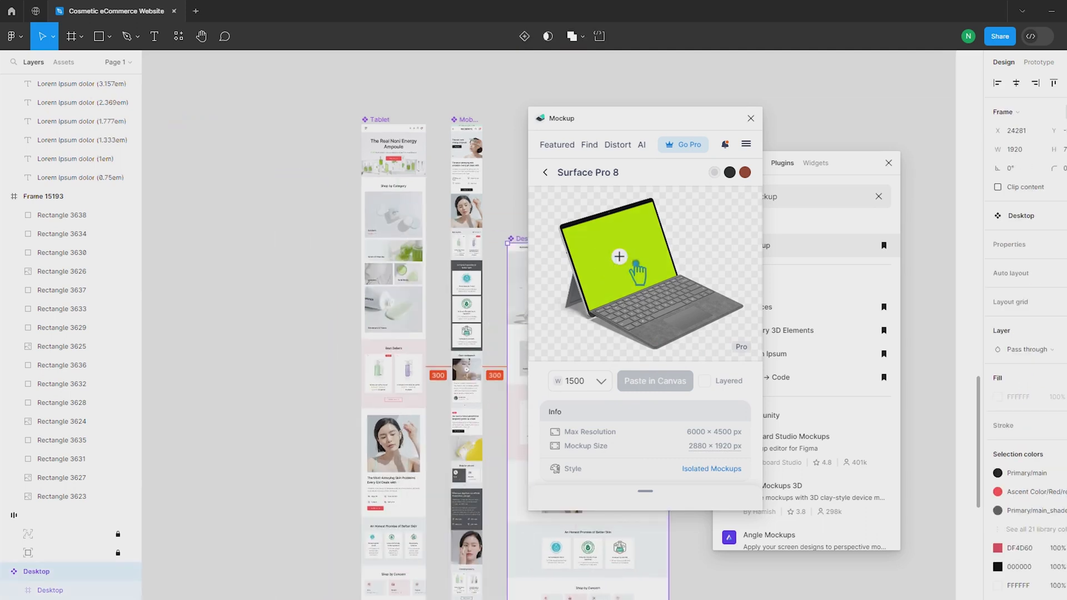
pyautogui.hotkey('ctrl', 'z')
pyautogui.click(632, 257)
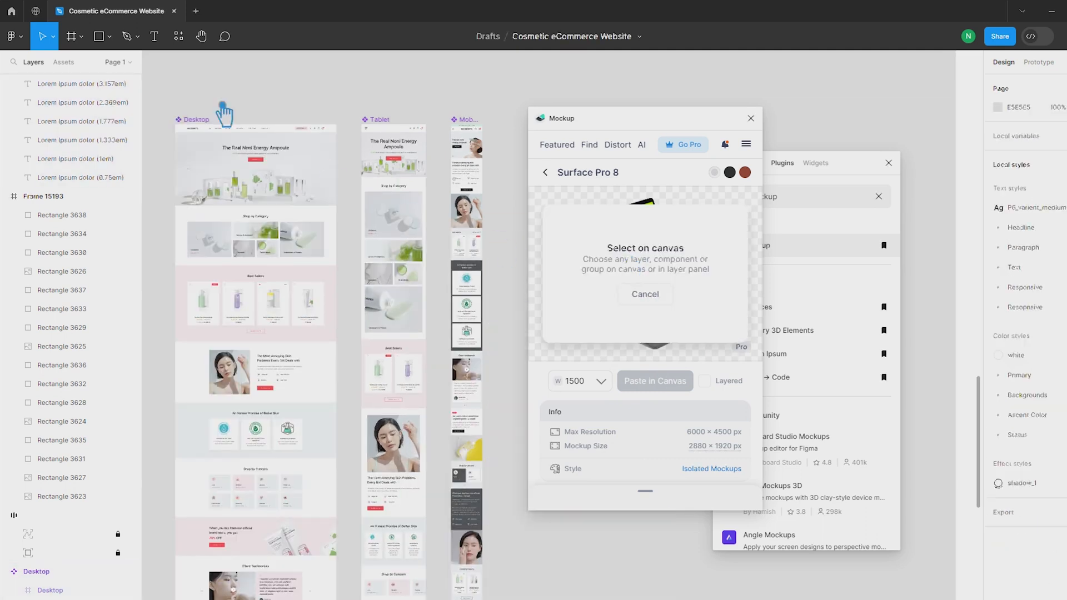
pyautogui.click(210, 135)
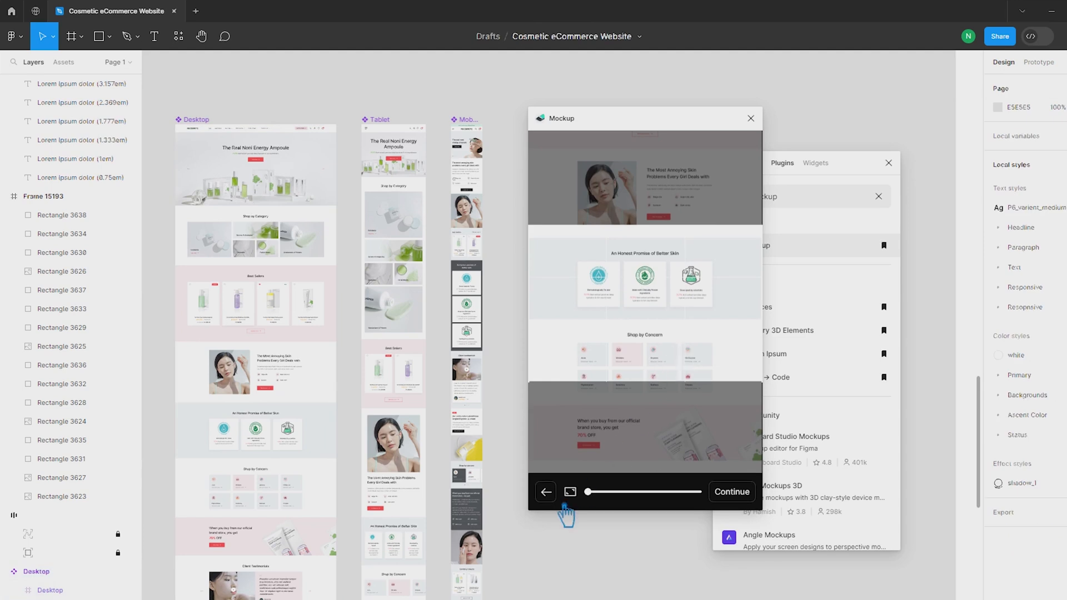
pyautogui.click(547, 492)
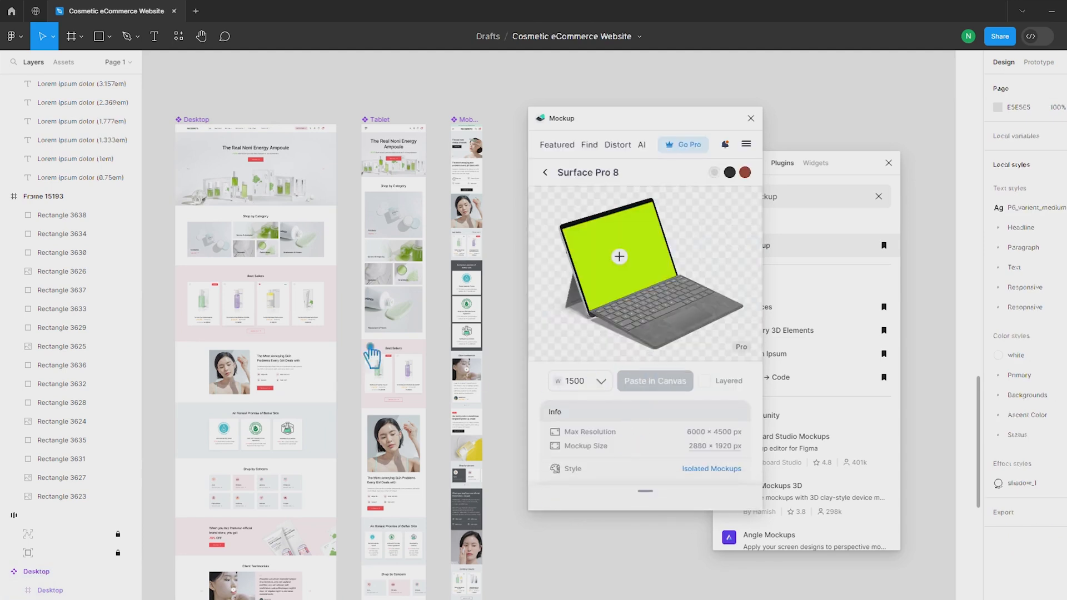
# Duplicate the Desktop frame onto the empty canvas beside the original
pyautogui.scroll(-5, 317, 341)
pyautogui.click(295, 314)
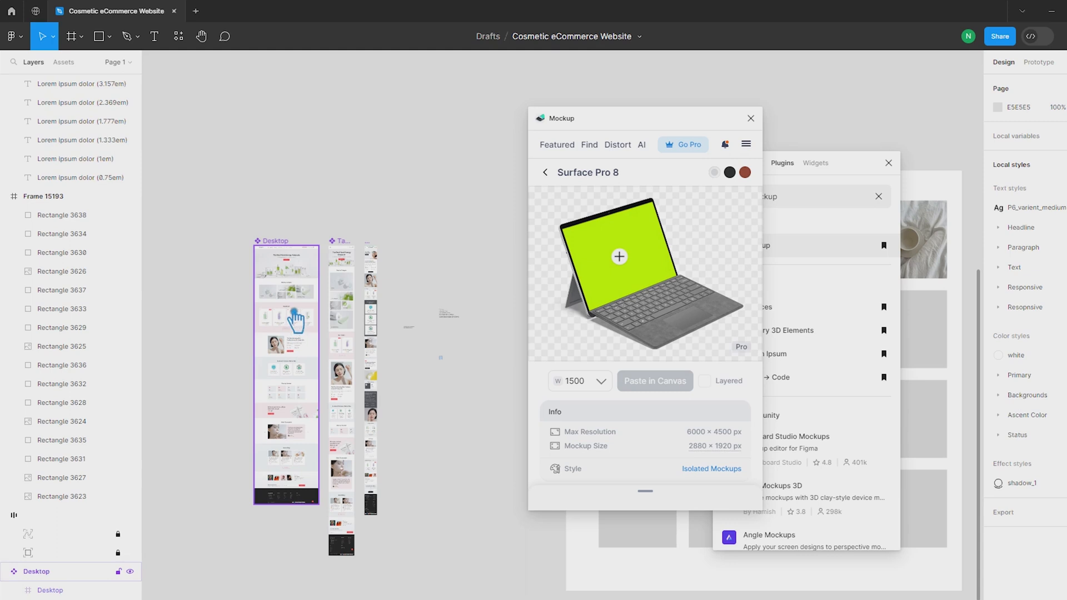
pyautogui.moveTo(287, 256); pyautogui.dragTo(207, 257)
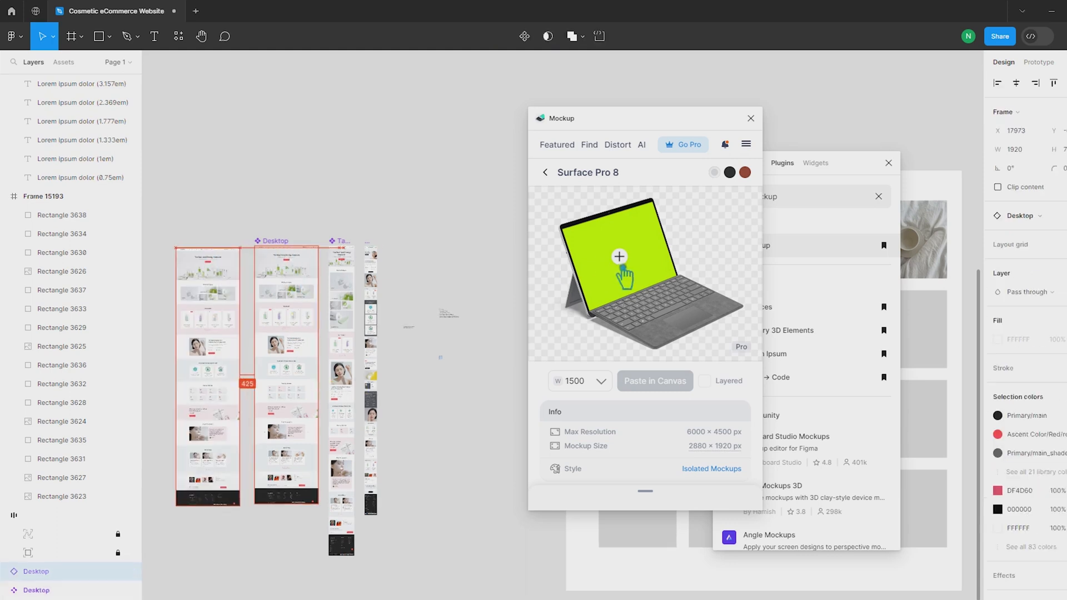
# Try to paste the Surface Pro 8 mockup in the canvas with the Desktop design reframed as its screen
pyautogui.click(623, 267)
pyautogui.moveTo(662, 327); pyautogui.dragTo(662, 259)
pyautogui.moveTo(665, 189); pyautogui.dragTo(670, 411)
pyautogui.moveTo(675, 148); pyautogui.dragTo(689, 318)
pyautogui.click(741, 502)
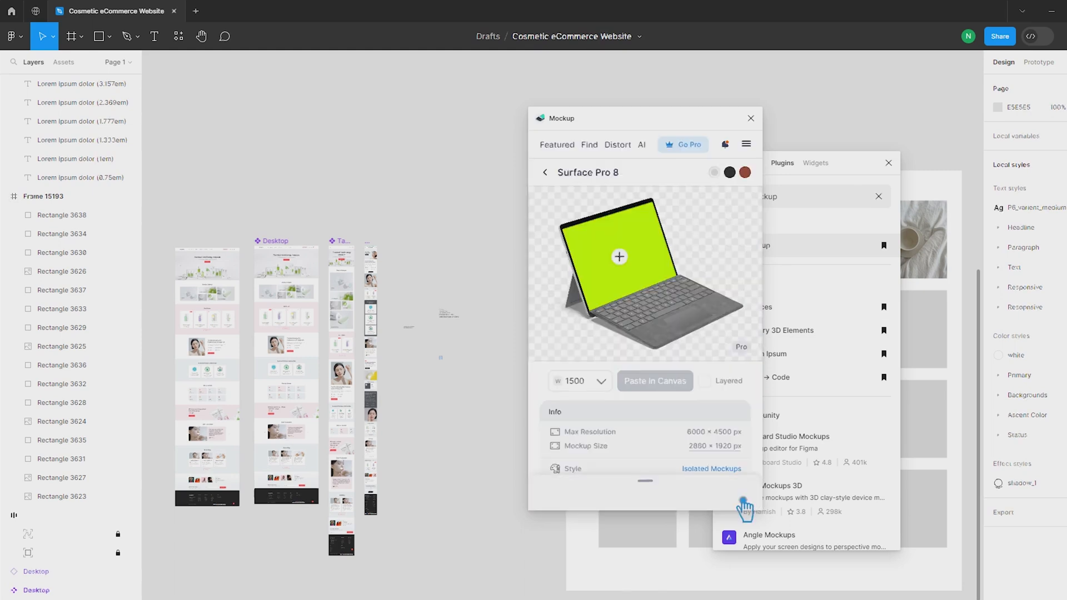
pyautogui.click(669, 389)
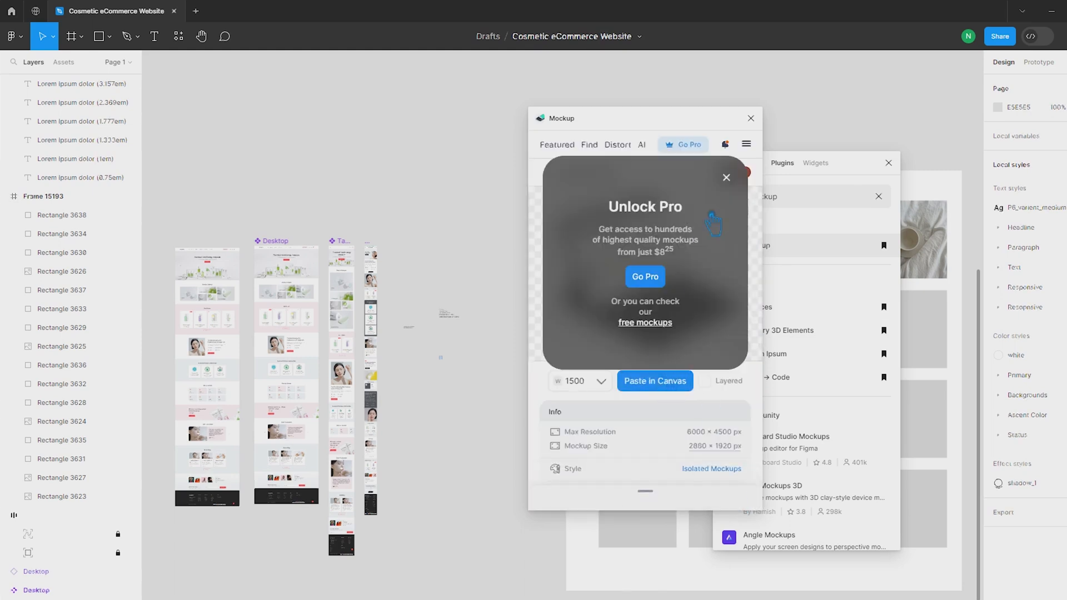
pyautogui.click(727, 178)
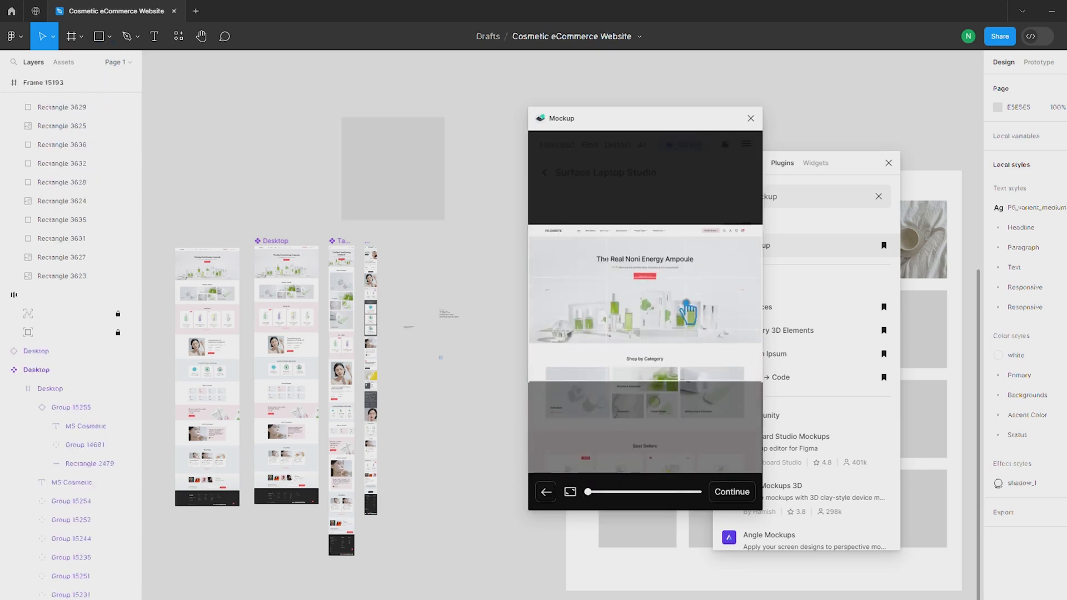
# Apply the Desktop hero crop to the Surface Laptop Studio screen and widen the grey canvas rectangle to about 5788 × 3080
pyautogui.click(740, 493)
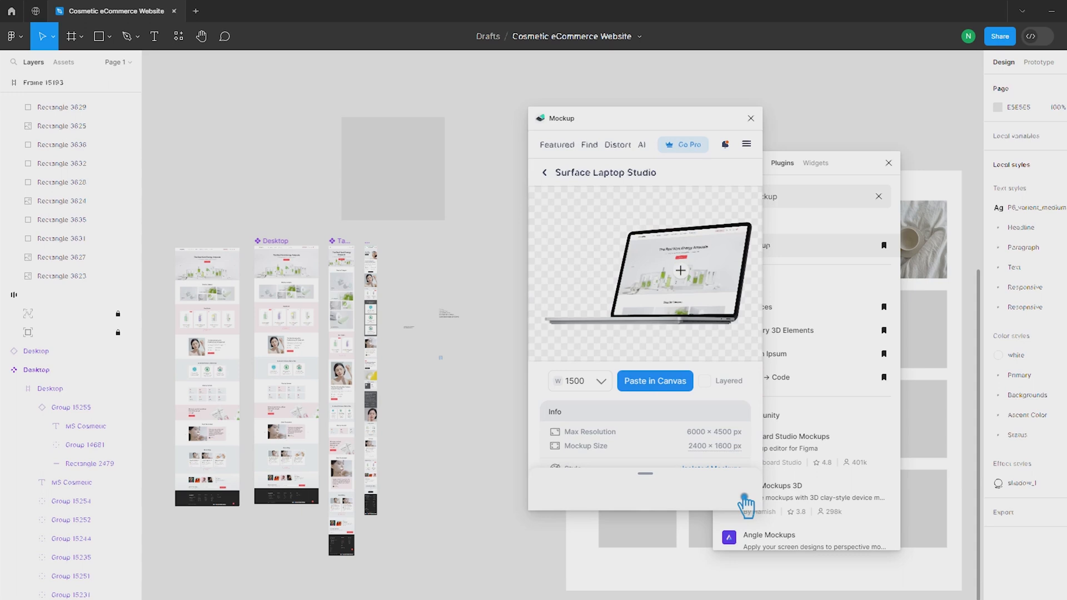
pyautogui.click(378, 184)
pyautogui.moveTo(342, 175); pyautogui.dragTo(250, 172)
# Paste two copies of the Surface Laptop Studio mockup in the canvas at 1500 width
pyautogui.click(658, 387)
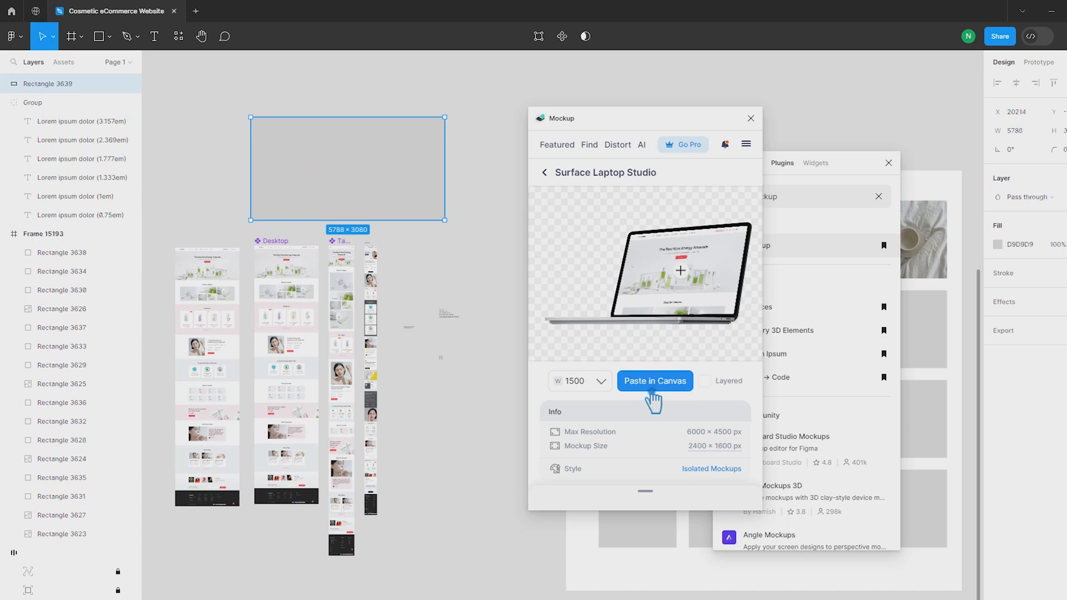
pyautogui.click(492, 238)
pyautogui.click(400, 173)
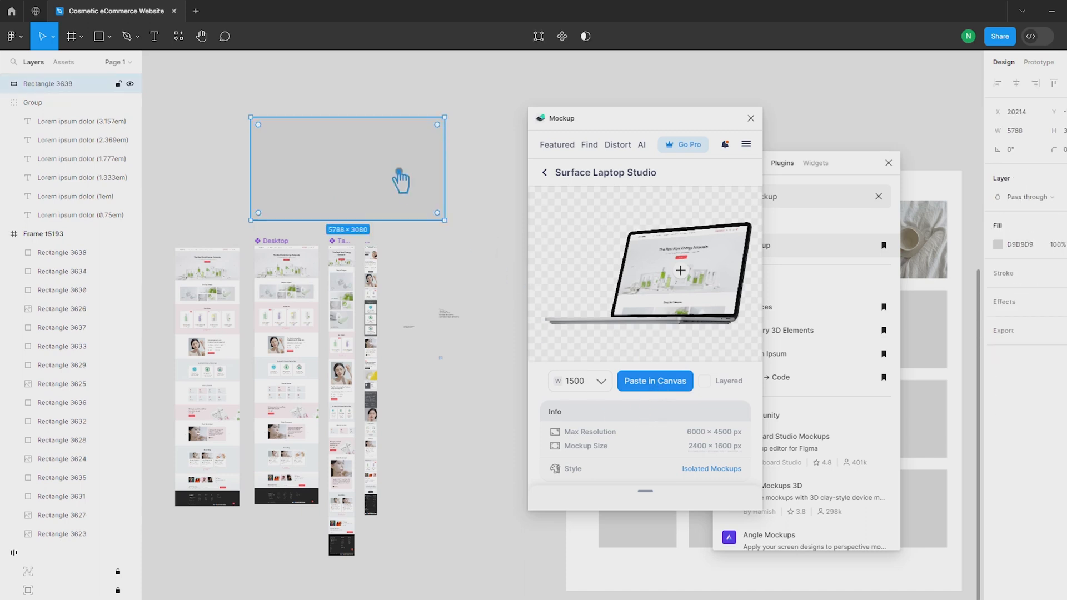
pyautogui.click(673, 388)
# Move one pasted laptop mockup to the empty canvas above Frame 15193
pyautogui.scroll(-4, 485, 332)
pyautogui.moveTo(482, 332); pyautogui.dragTo(249, 333)
pyautogui.click(500, 303)
pyautogui.moveTo(513, 327); pyautogui.dragTo(352, 158)
pyautogui.scroll(3, 381, 346)
pyautogui.scroll(5, 354, 163)
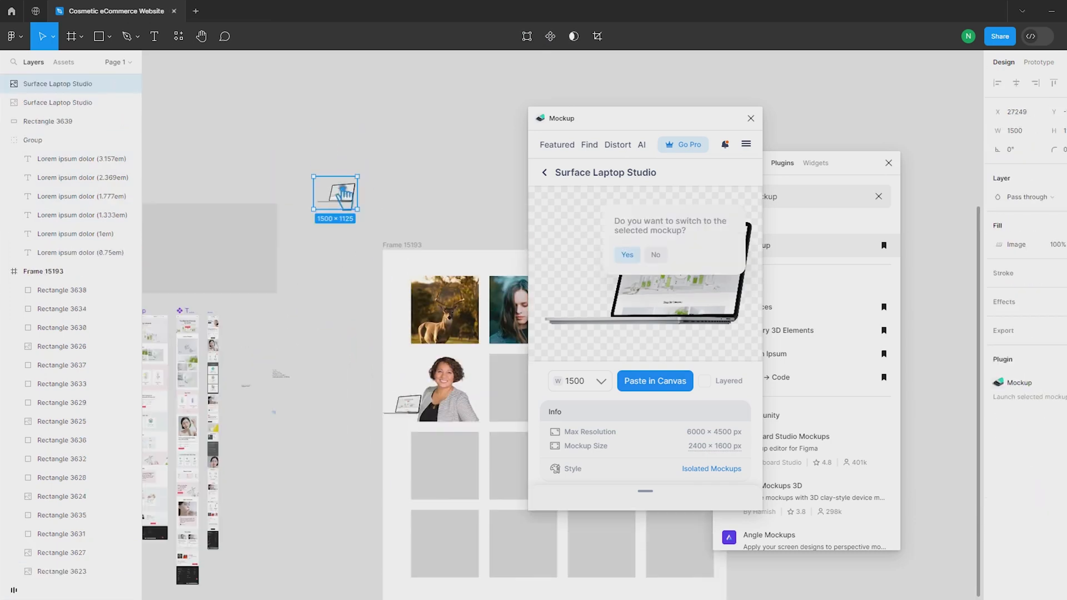
# Enlarge the moved laptop mockup to about 8758 × 6569 in the empty area above the website frames
pyautogui.moveTo(258, 158); pyautogui.dragTo(238, 124)
pyautogui.scroll(-5, 362, 248)
pyautogui.moveTo(527, 348); pyautogui.dragTo(465, 339)
pyautogui.moveTo(387, 314); pyautogui.dragTo(332, 189)
pyautogui.moveTo(373, 262); pyautogui.dragTo(458, 328)
pyautogui.click(474, 361)
pyautogui.scroll(-4, 473, 360)
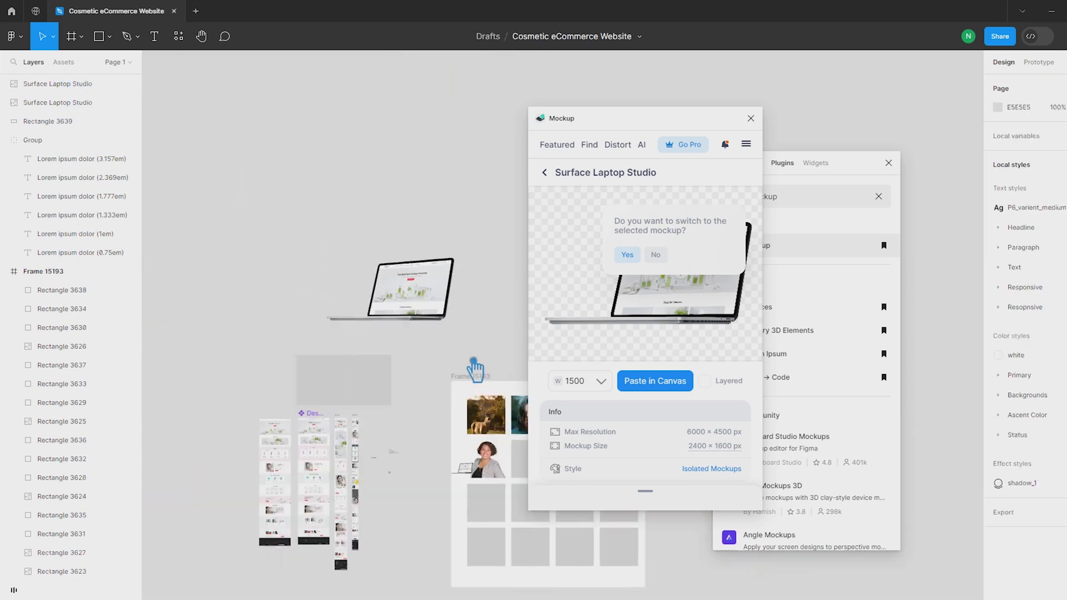
pyautogui.scroll(4, 440, 347)
pyautogui.click(361, 203)
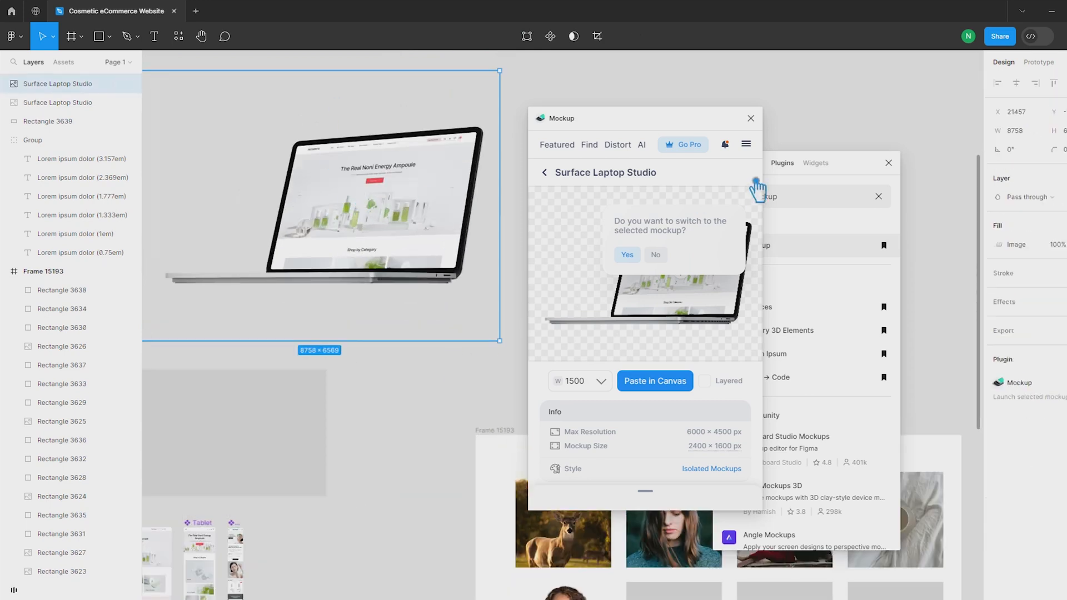
# Close the Mockup plugin and delete the enlarged laptop mockup from the canvas
pyautogui.click(751, 118)
pyautogui.click(815, 203)
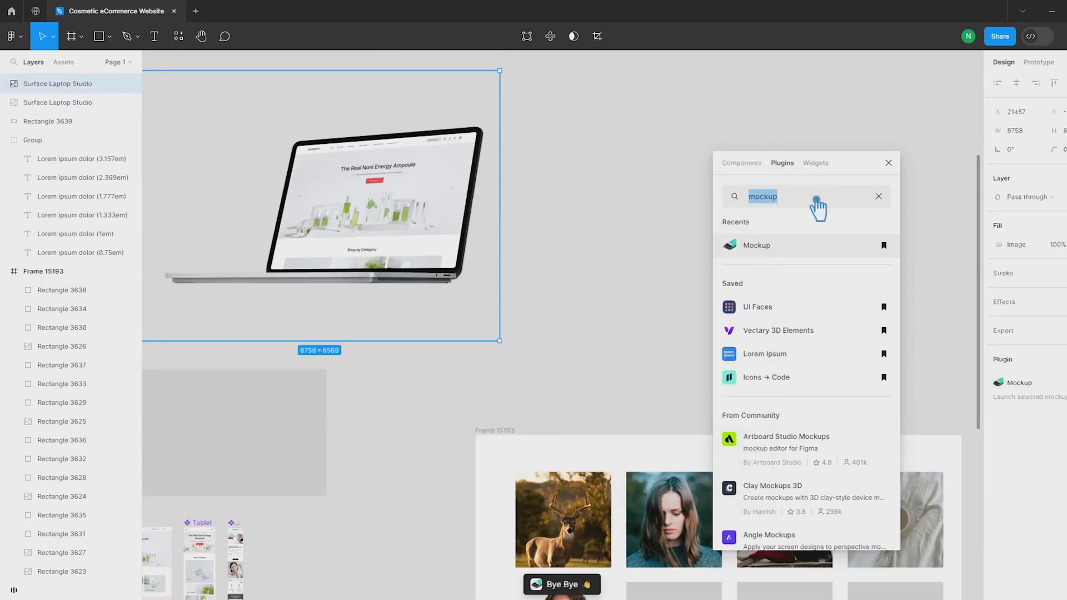
pyautogui.click(548, 271)
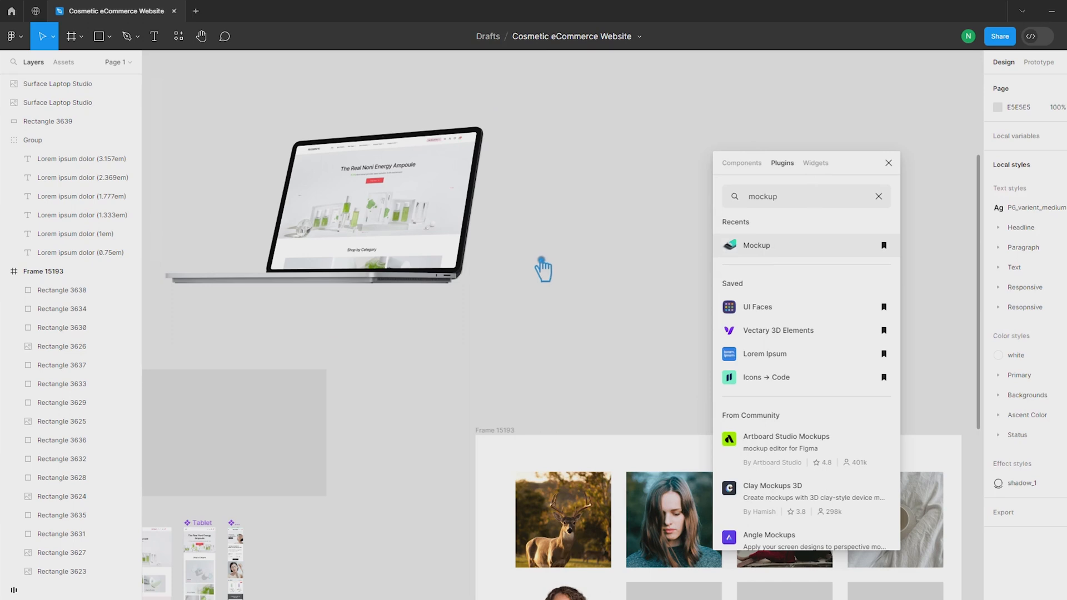
pyautogui.click(410, 239)
pyautogui.press('Delete')
# Reopen the Mockup plugin and open the iPhone 14 mockup showing a single phone lying flat
pyautogui.click(801, 204)
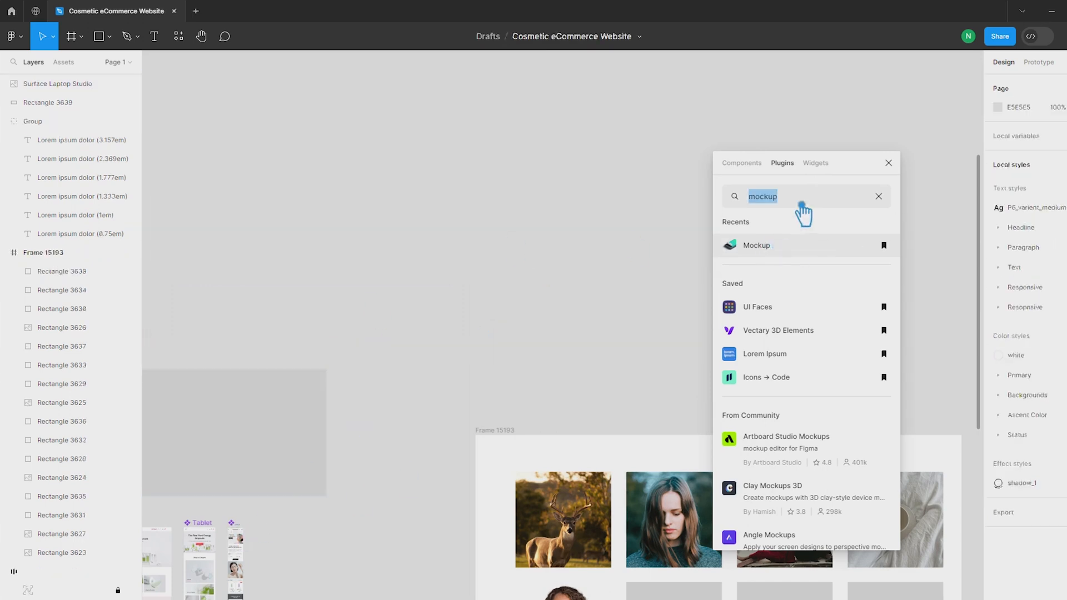
pyautogui.click(776, 246)
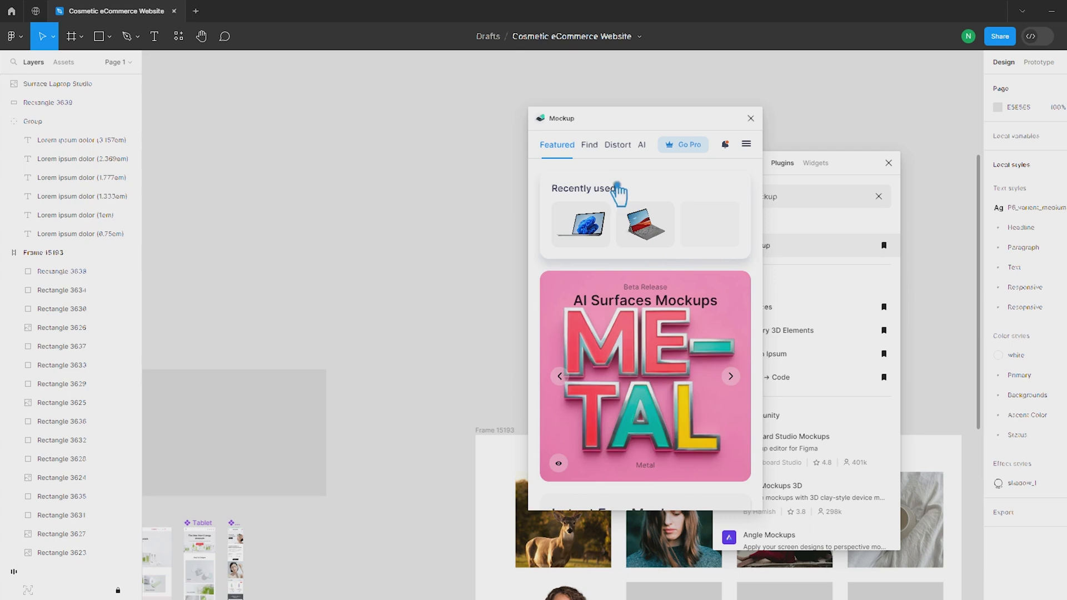
pyautogui.click(591, 147)
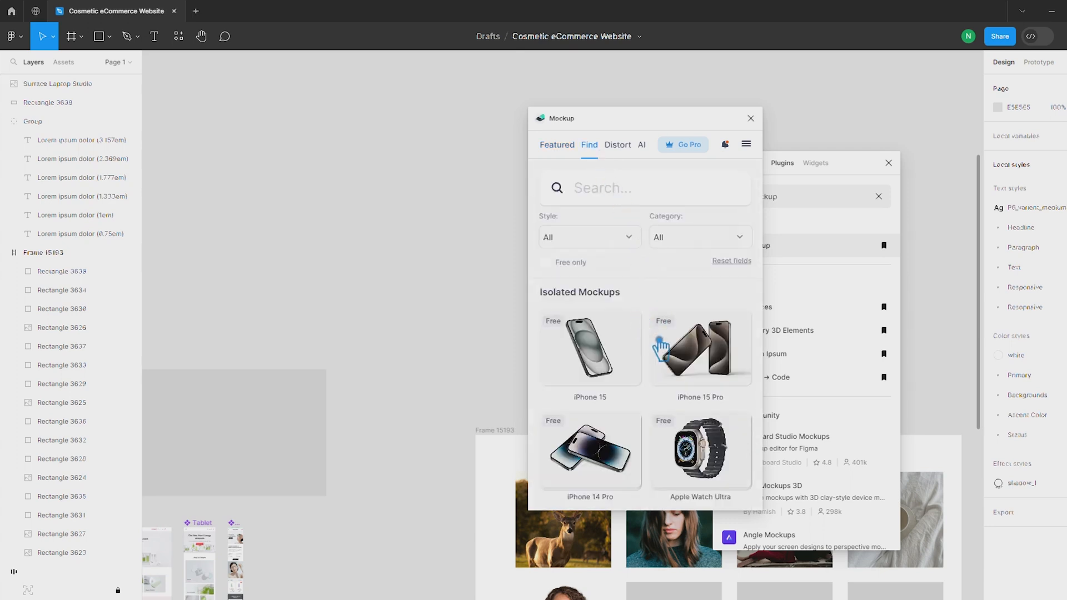
pyautogui.scroll(-6, 660, 348)
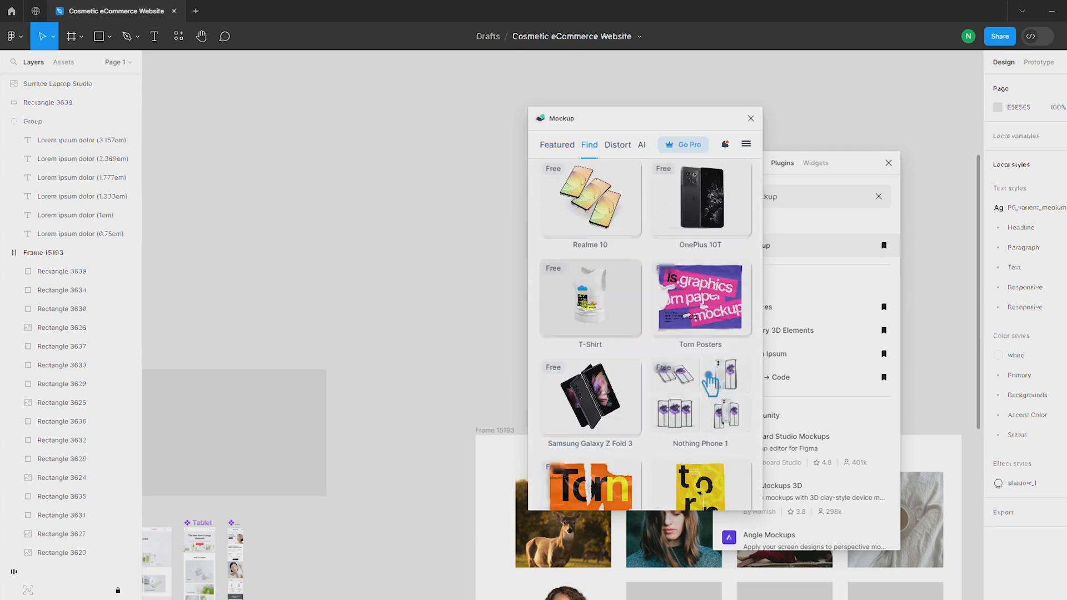
pyautogui.scroll(-6, 729, 388)
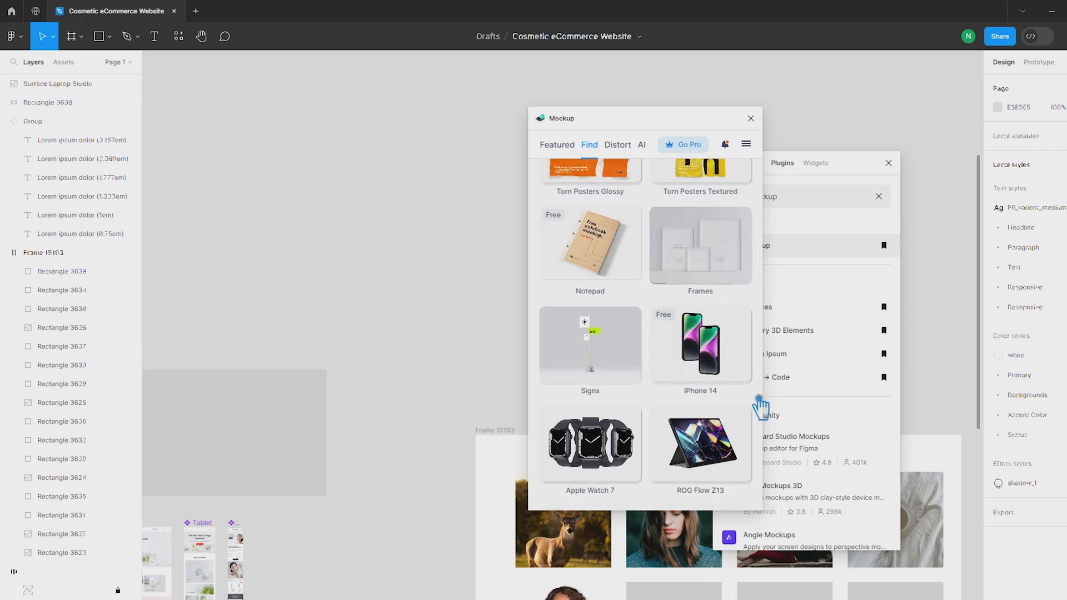
pyautogui.scroll(-2, 759, 406)
pyautogui.click(714, 272)
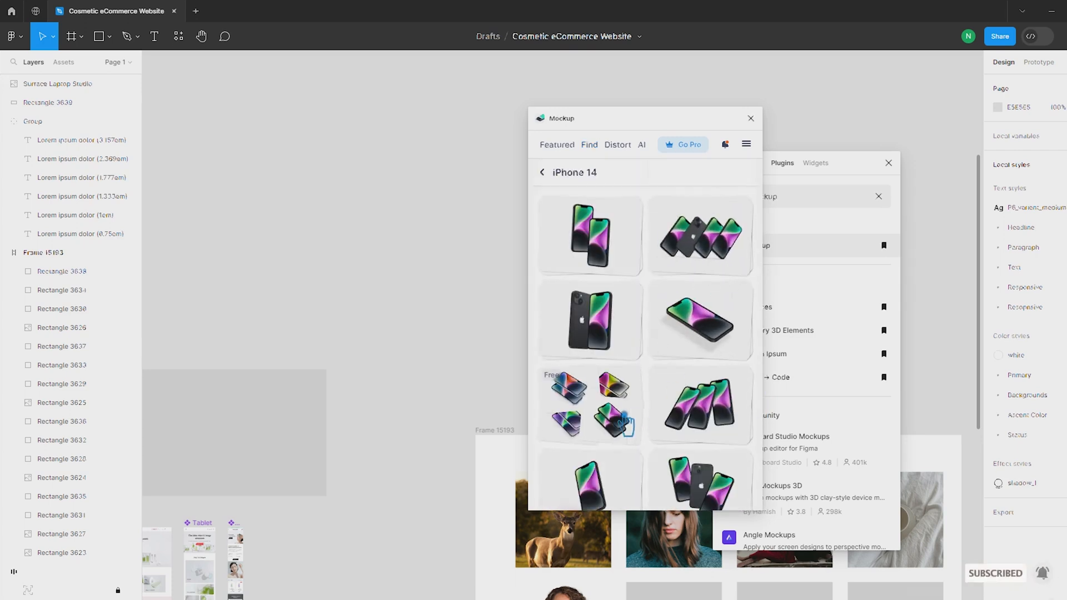
pyautogui.click(711, 344)
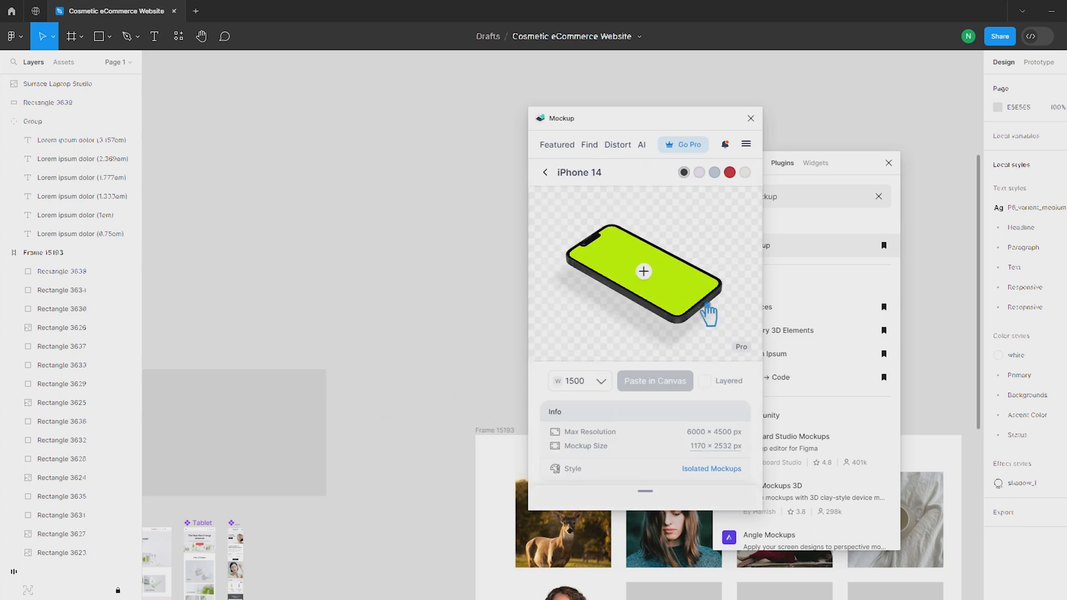
# Fill the iPhone 14 mockup screen with the Mobile frame, cropped to the upper part of the page
pyautogui.click(668, 299)
pyautogui.click(244, 531)
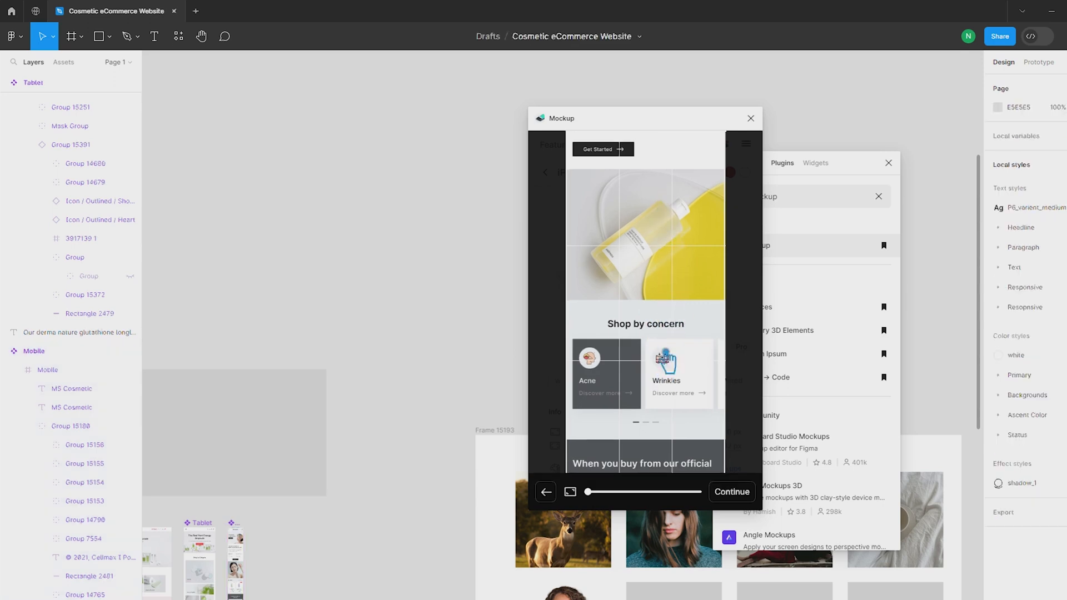
pyautogui.scroll(3, 671, 308)
pyautogui.scroll(-10, 639, 279)
pyautogui.scroll(10, 660, 269)
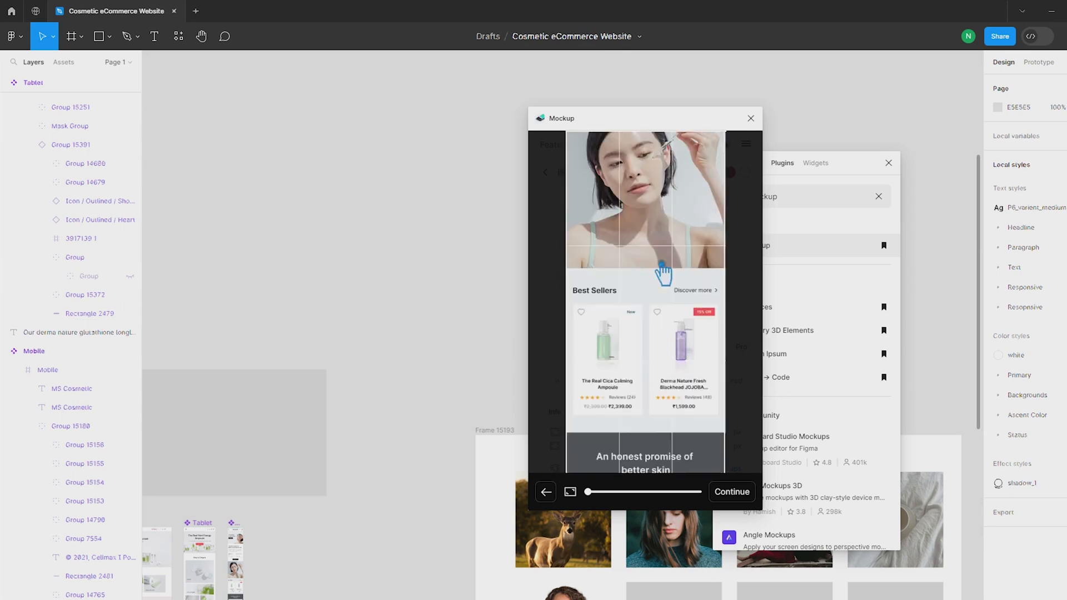
pyautogui.click(732, 491)
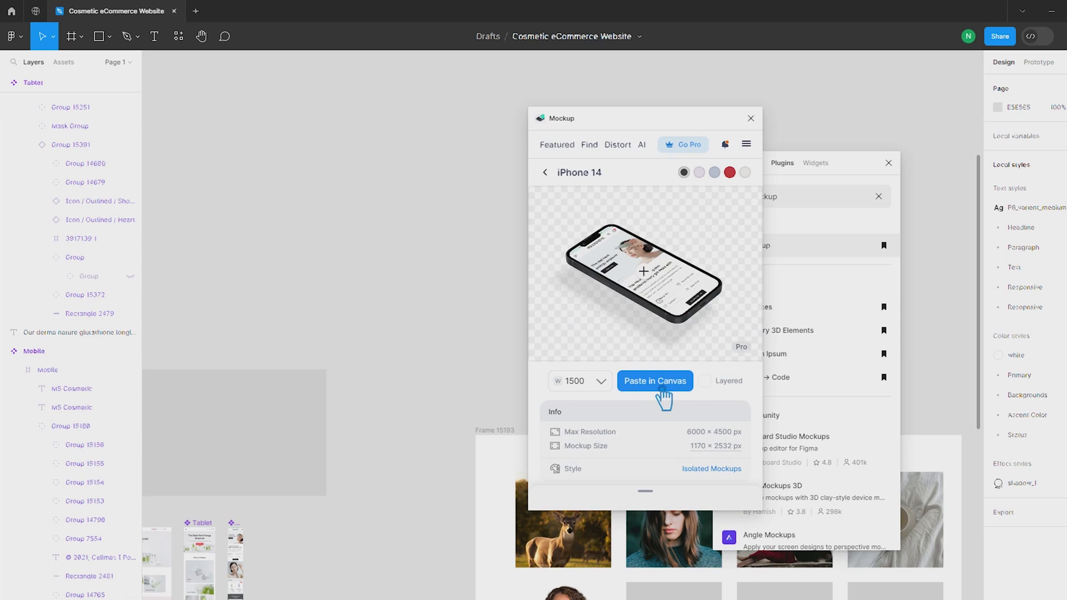
# Open the free iPhone 15 mockup, filled with the Mobile frame, and paste it in the empty canvas area at about 8588 × 6441
pyautogui.click(662, 389)
pyautogui.click(647, 322)
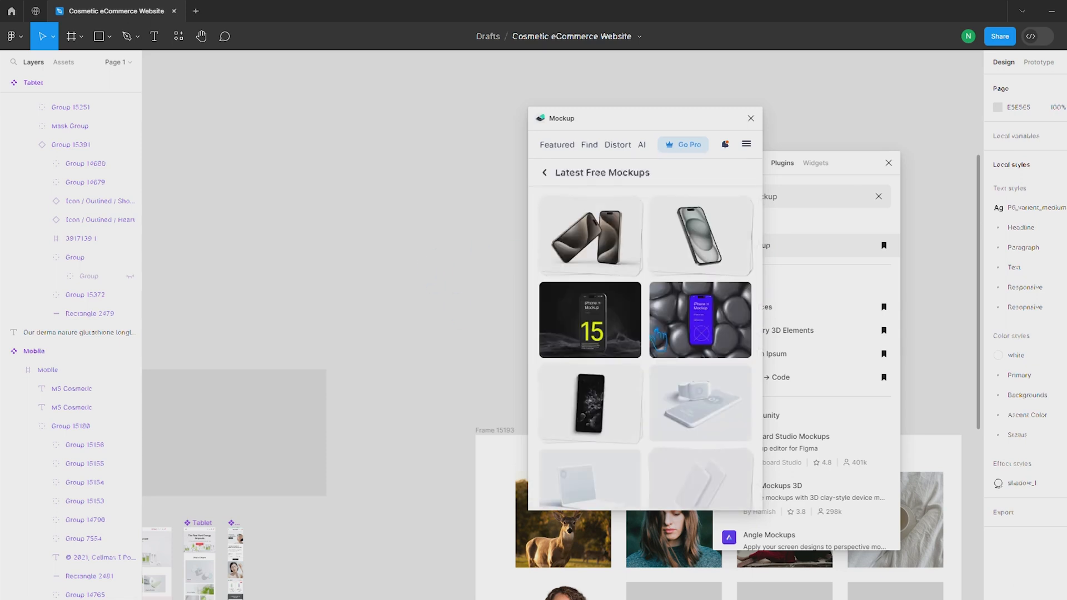
pyautogui.click(634, 337)
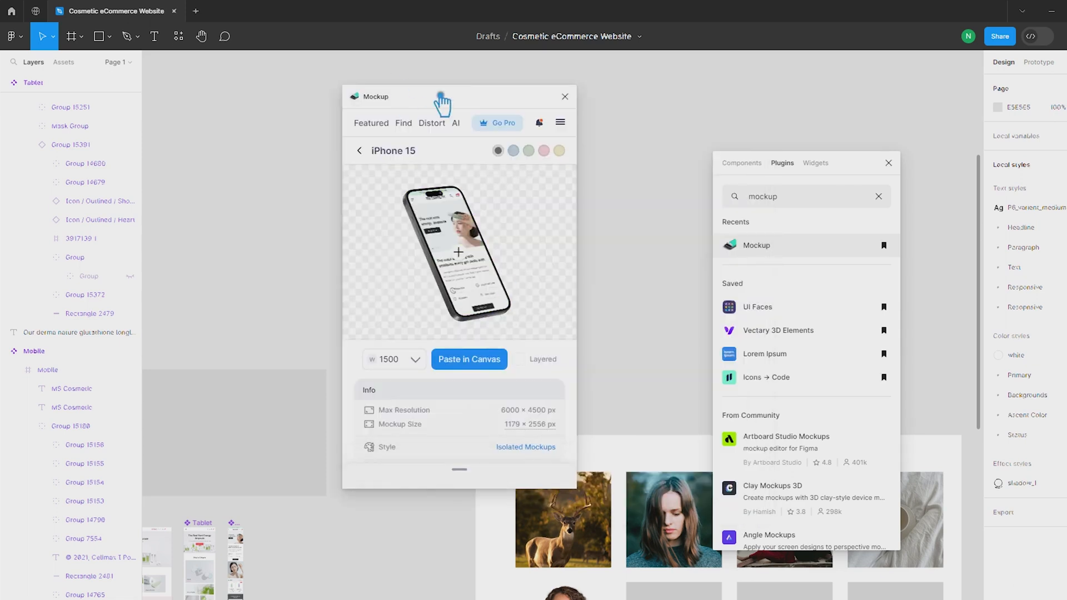
pyautogui.moveTo(414, 92); pyautogui.dragTo(666, 81)
pyautogui.moveTo(592, 352); pyautogui.dragTo(479, 334)
pyautogui.click(407, 322)
pyautogui.scroll(-3, 409, 333)
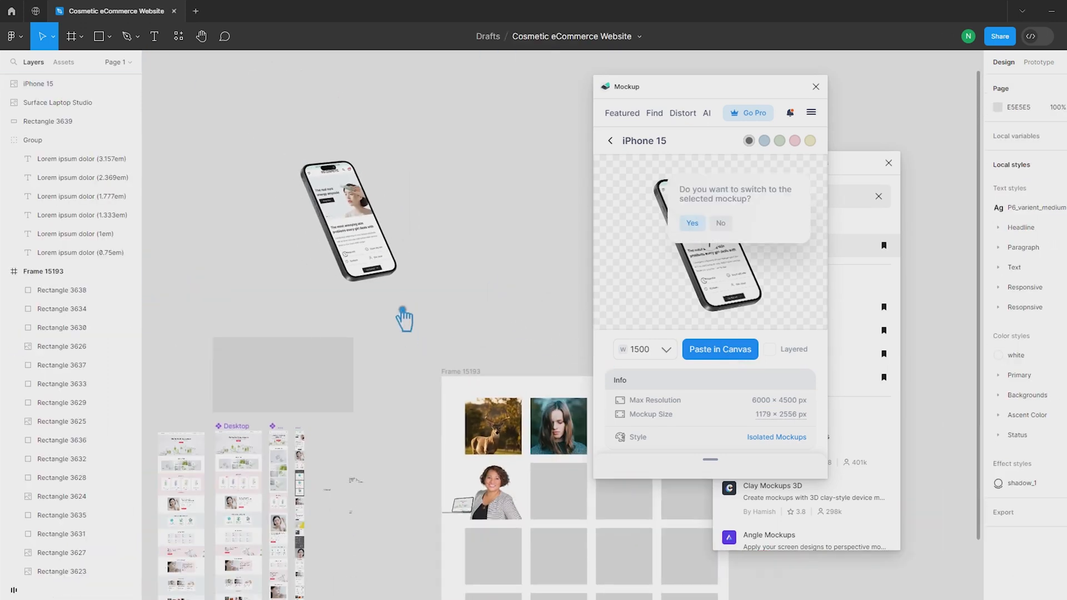
# Close the Mockup plugin and delete the iPhone 15 and Surface Laptop Studio mockups from the canvas
pyautogui.click(389, 269)
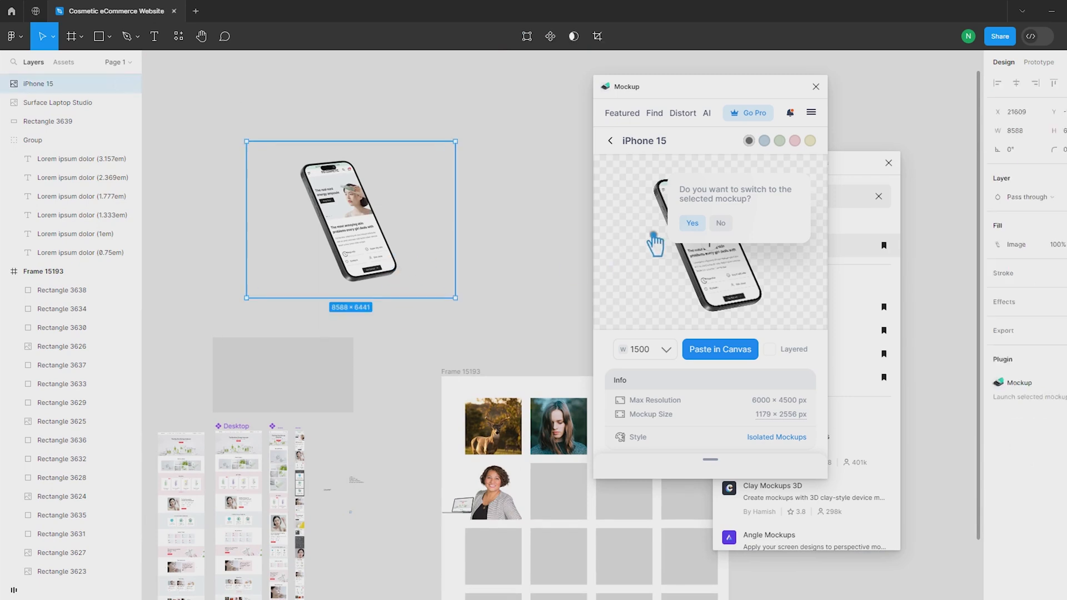
pyautogui.click(816, 86)
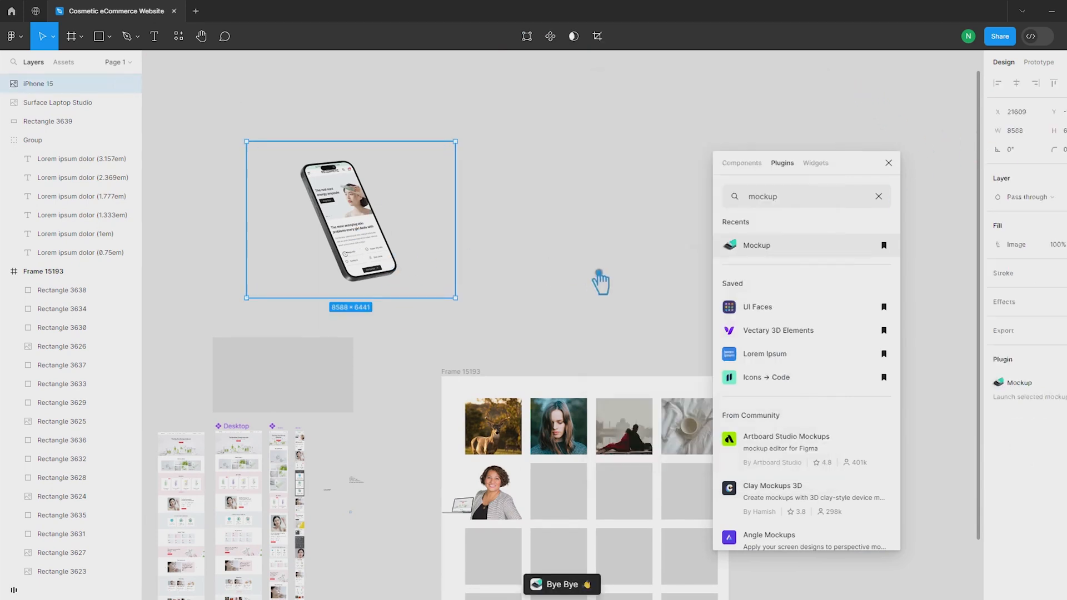
pyautogui.press('Delete')
pyautogui.scroll(-3, 600, 334)
pyautogui.click(460, 401)
pyautogui.press('Delete')
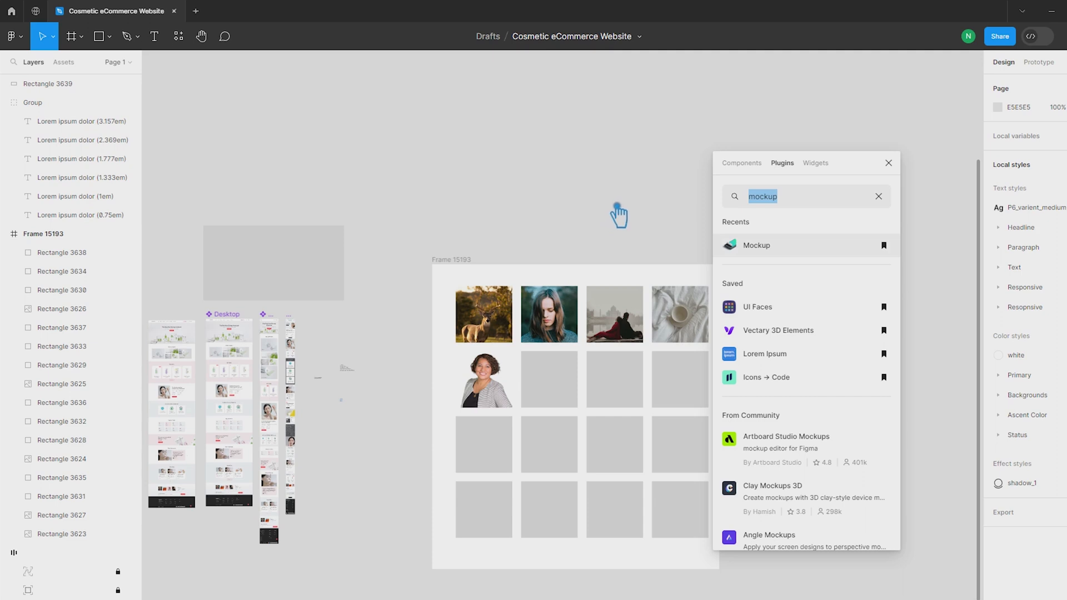
# Search the plugins for "break", launch Breakpoints and continue with its free trial
pyautogui.click(879, 196)
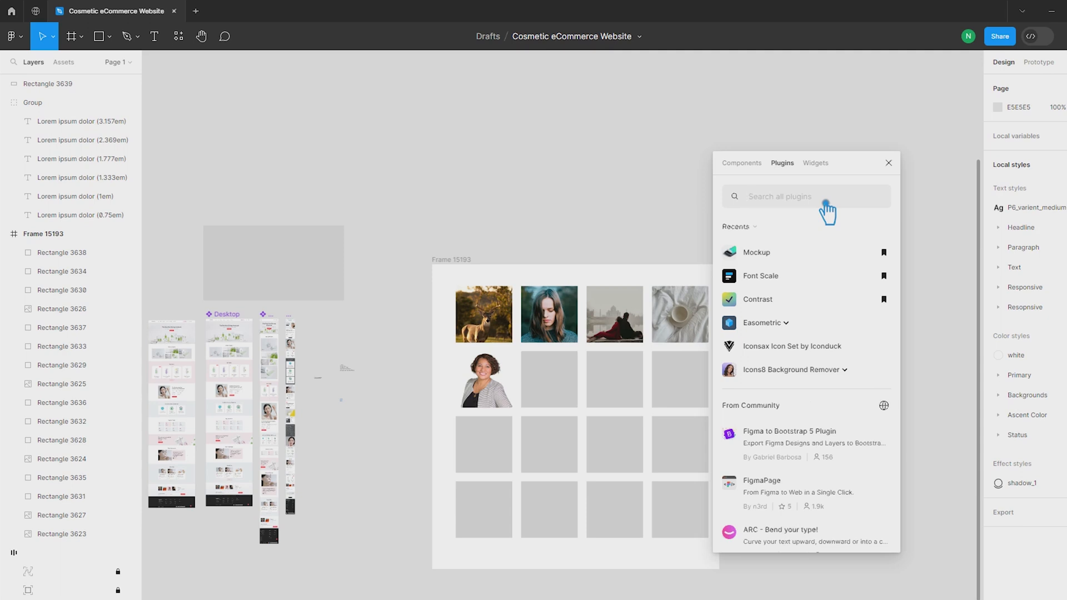
pyautogui.write('break')
pyautogui.click(781, 243)
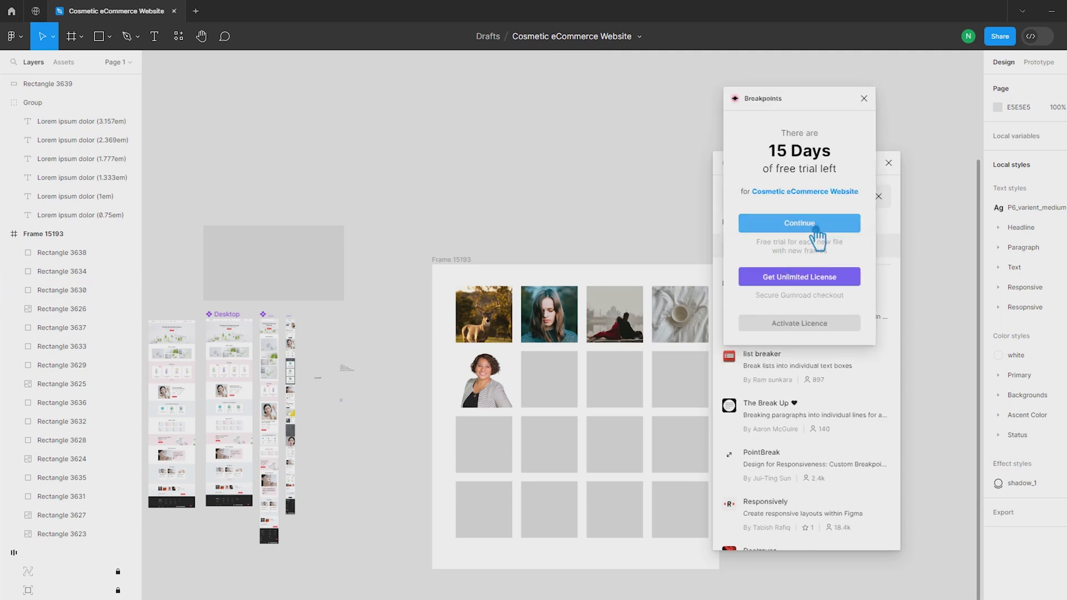
pyautogui.click(814, 226)
# Create a new adaptive layout with Breakpoints and move it into the empty space between the large grey rectangle and Frame 15193
pyautogui.click(483, 314)
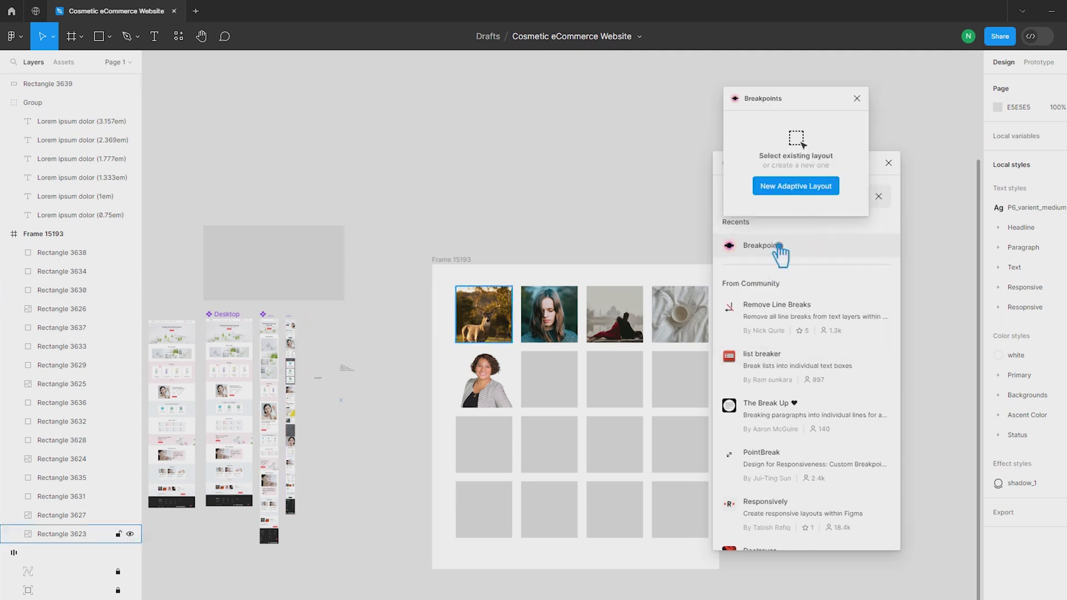
pyautogui.click(808, 189)
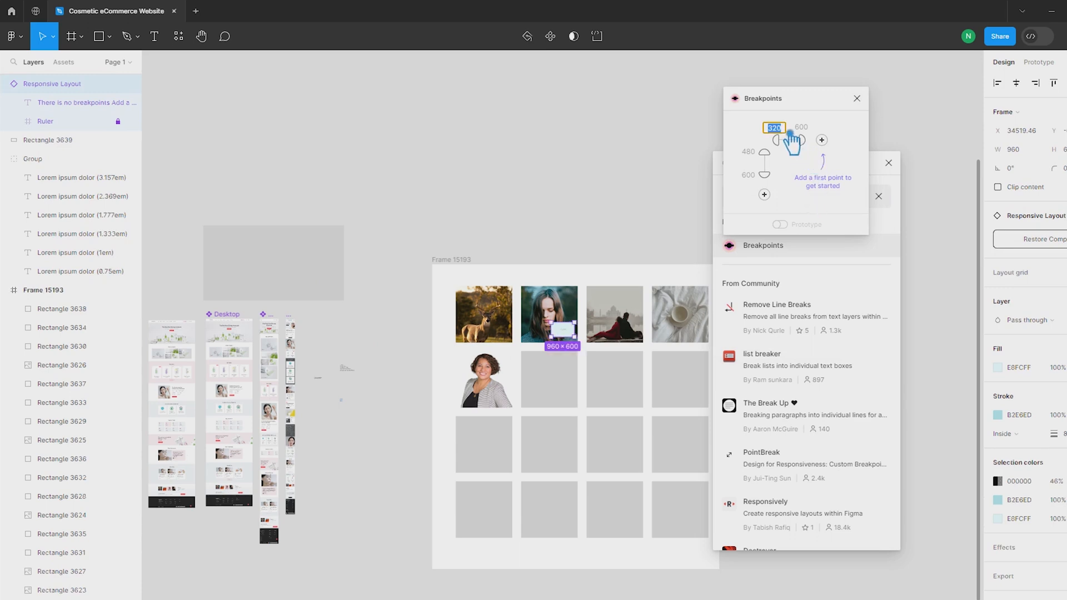
pyautogui.moveTo(566, 332); pyautogui.dragTo(378, 257)
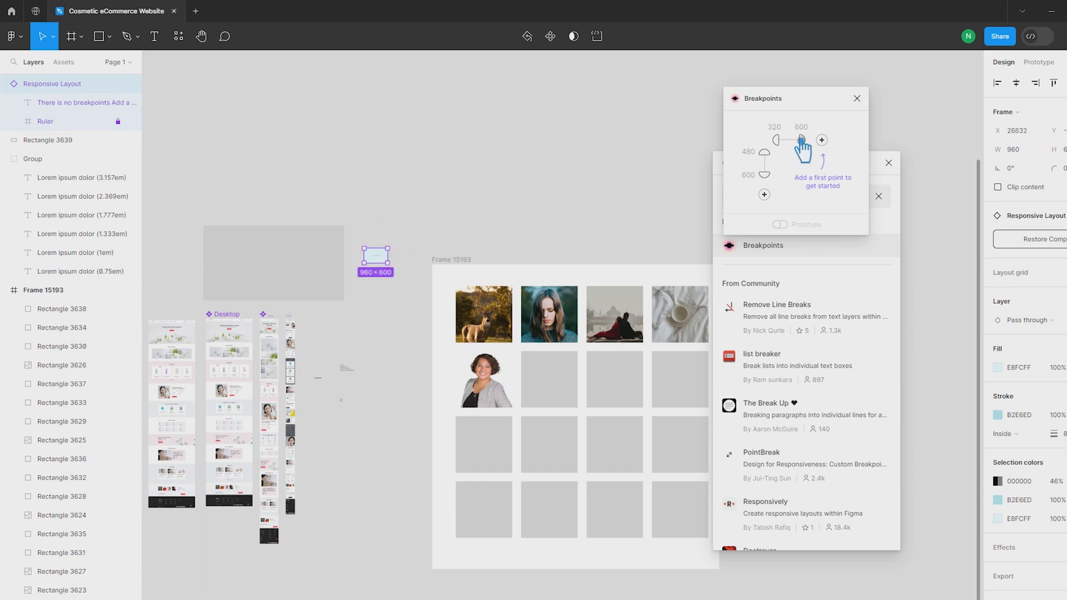
# Add a horizontal breakpoint at 768 to the adaptive layout and set the upper limit of its range to 1920
pyautogui.click(789, 136)
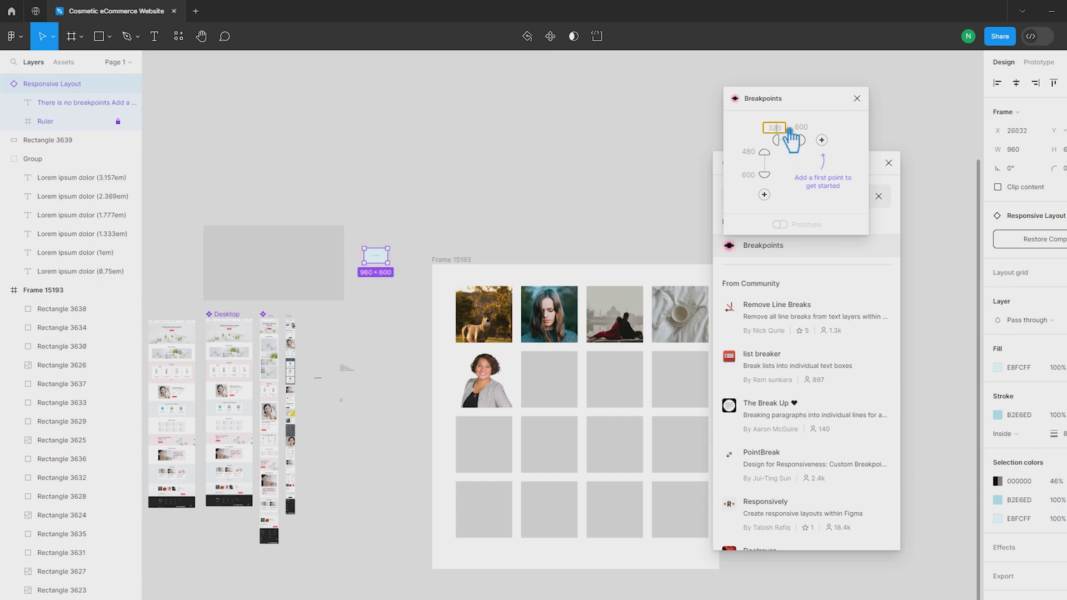
pyautogui.click(805, 129)
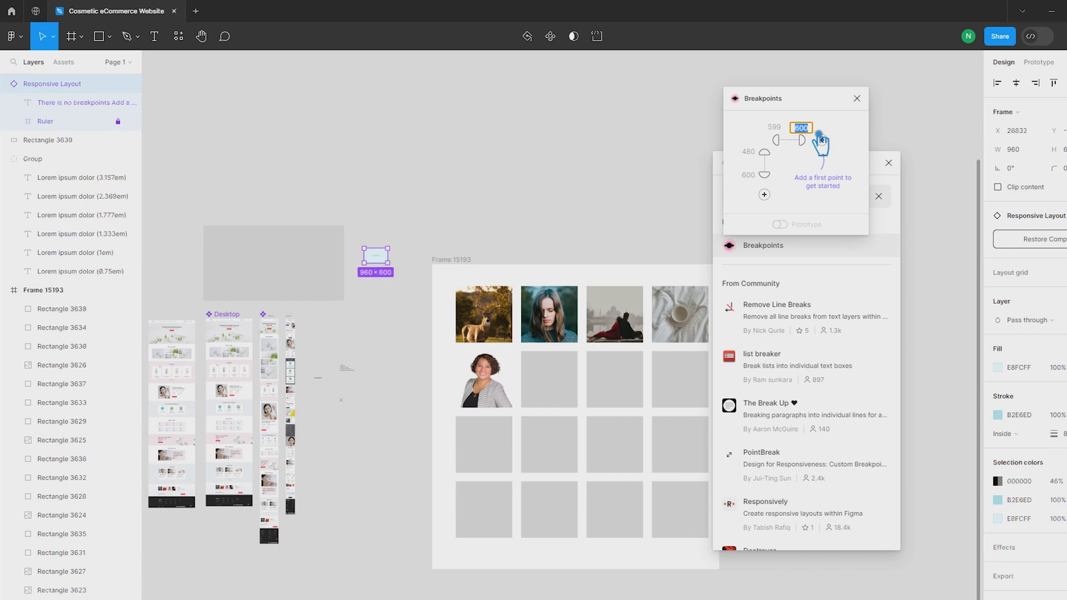
pyautogui.write('768')
pyautogui.press('Return')
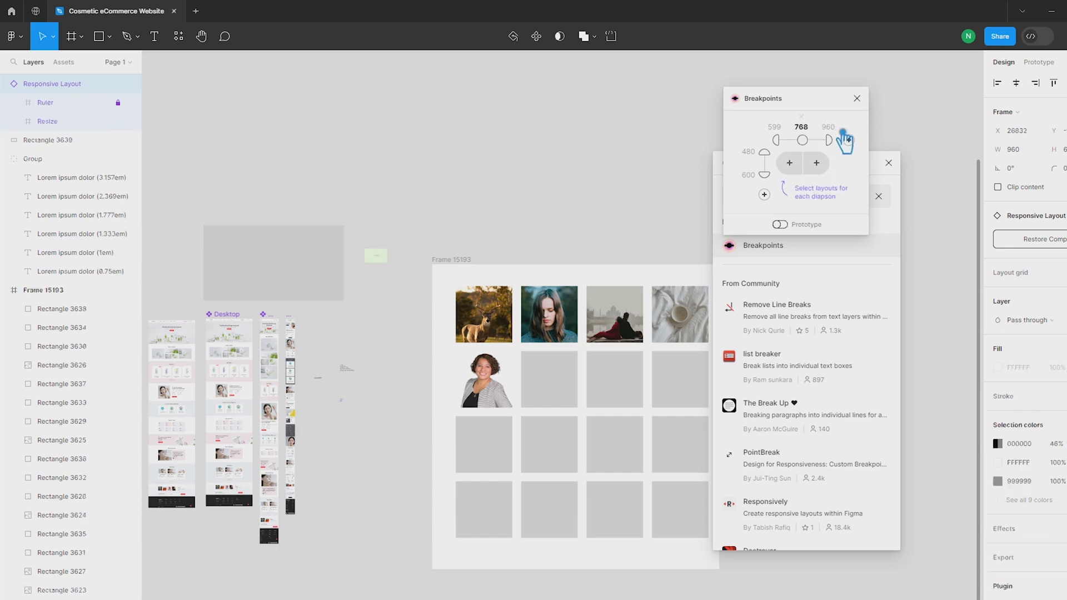
pyautogui.write('960')
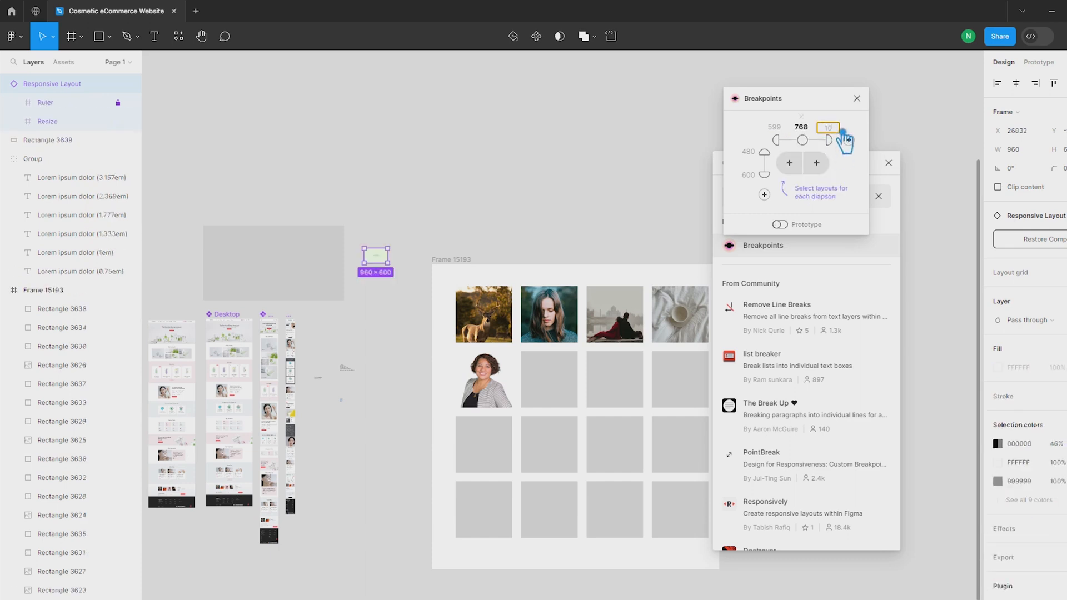
pyautogui.write('20')
pyautogui.press('Return')
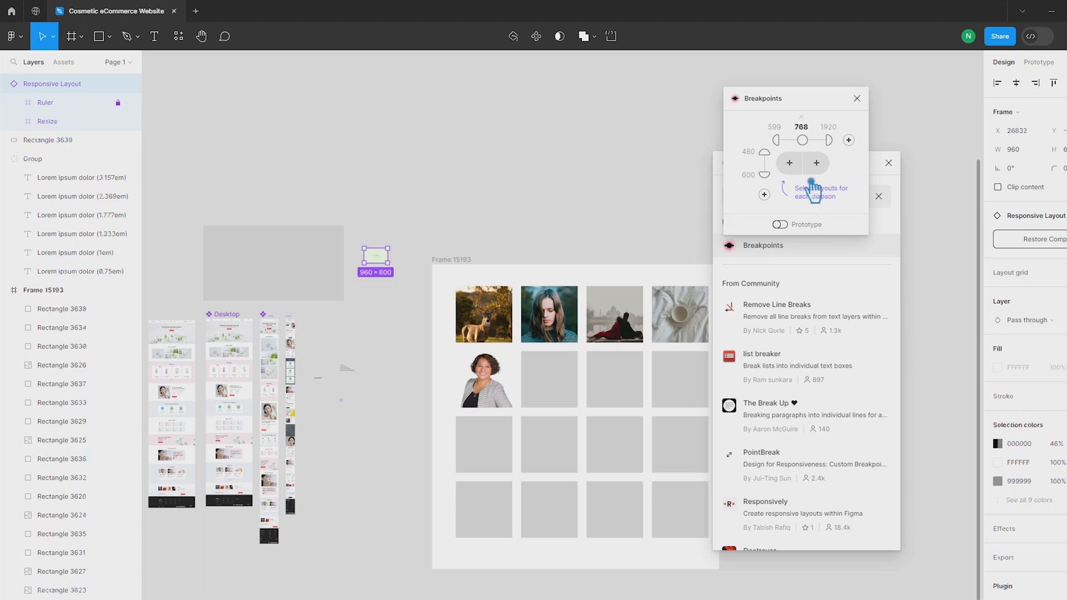
# Cancel choosing a master frame and set the lower limit of the horizontal range to 375
pyautogui.click(792, 163)
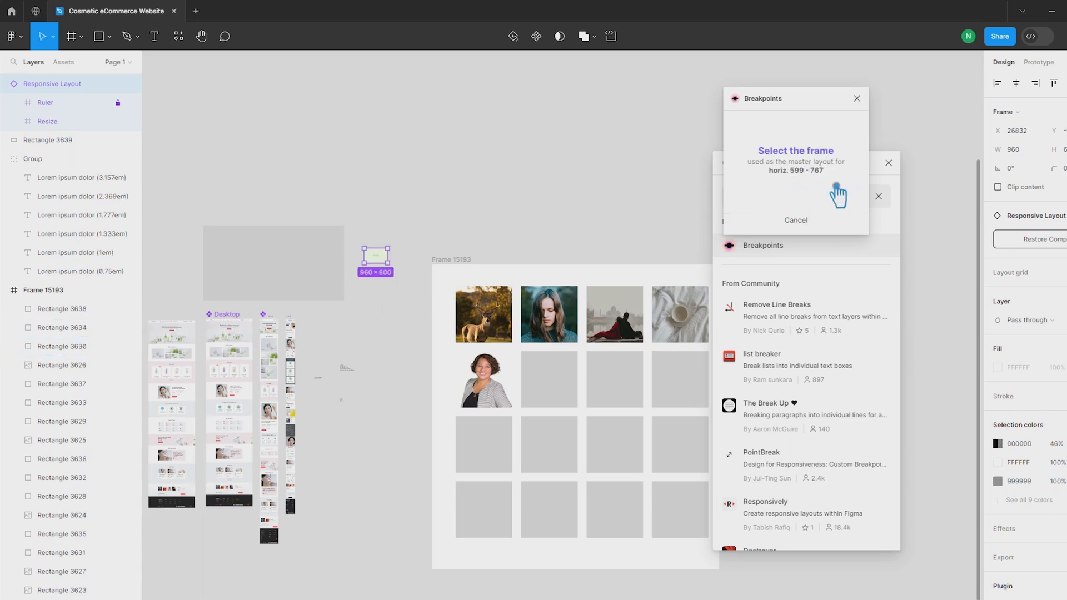
pyautogui.click(812, 224)
pyautogui.click(784, 129)
pyautogui.write('375')
pyautogui.press('Return')
# Assign the Mobile frame as master layout for 375–767 and the Tablet frame for 768–1920, and add a breakpoint at 1920
pyautogui.click(790, 162)
pyautogui.click(296, 323)
pyautogui.click(833, 163)
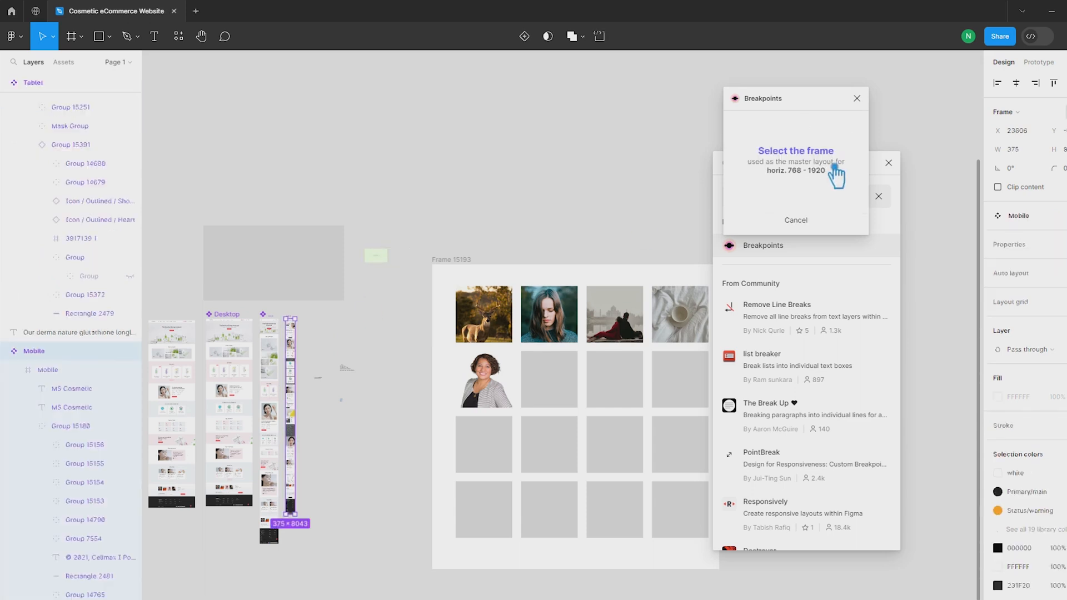
pyautogui.click(270, 333)
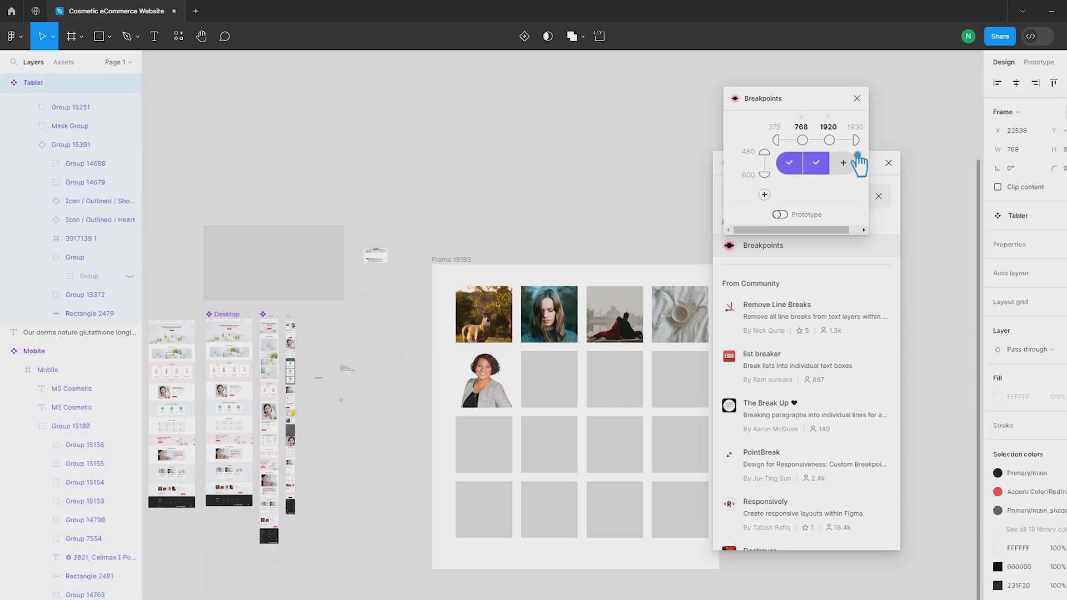
pyautogui.click(236, 327)
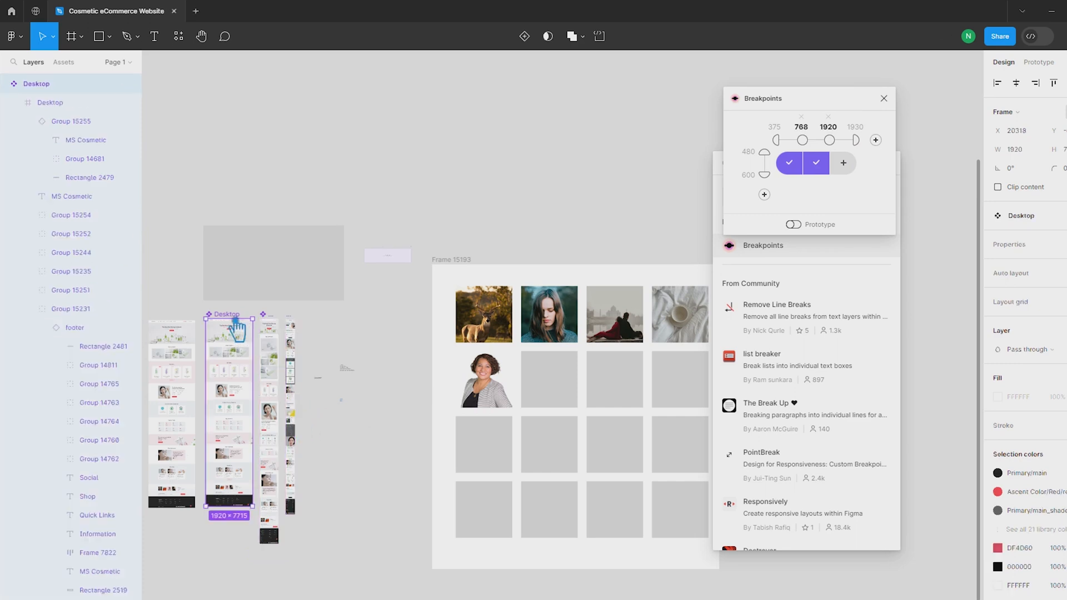
pyautogui.click(861, 165)
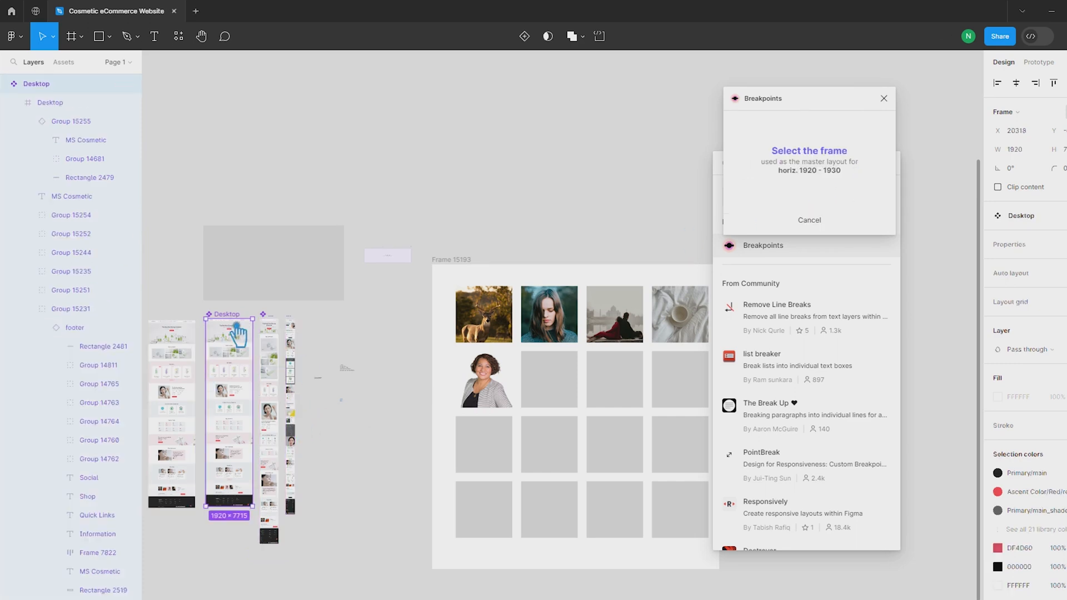
pyautogui.click(341, 357)
pyautogui.click(815, 185)
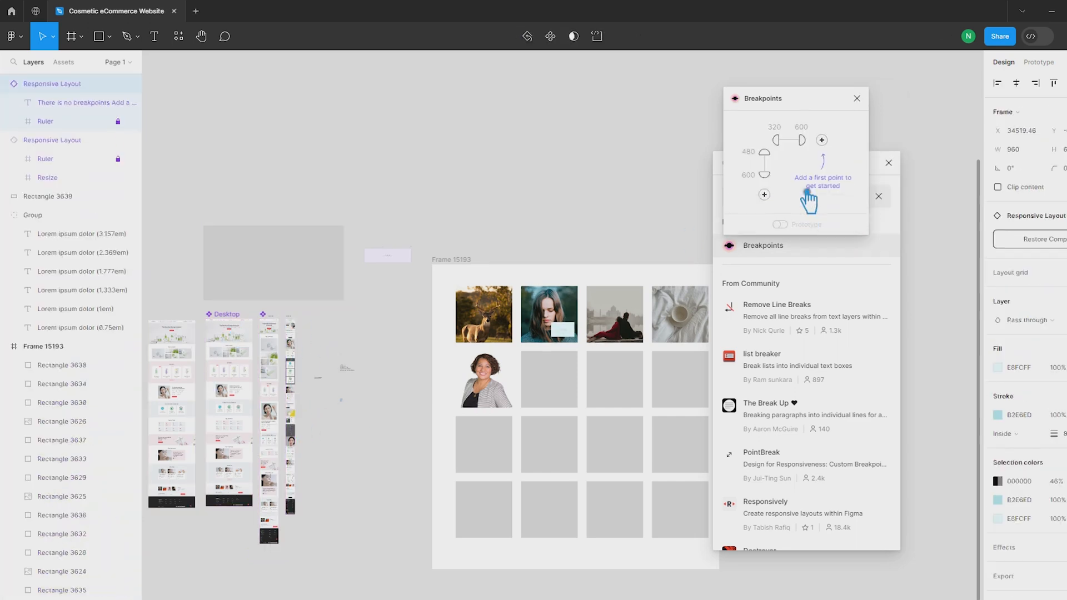
# Assign the Desktop frame as the master layout for the 1920–1930 range of the existing adaptive layout and close Breakpoints
pyautogui.click(389, 257)
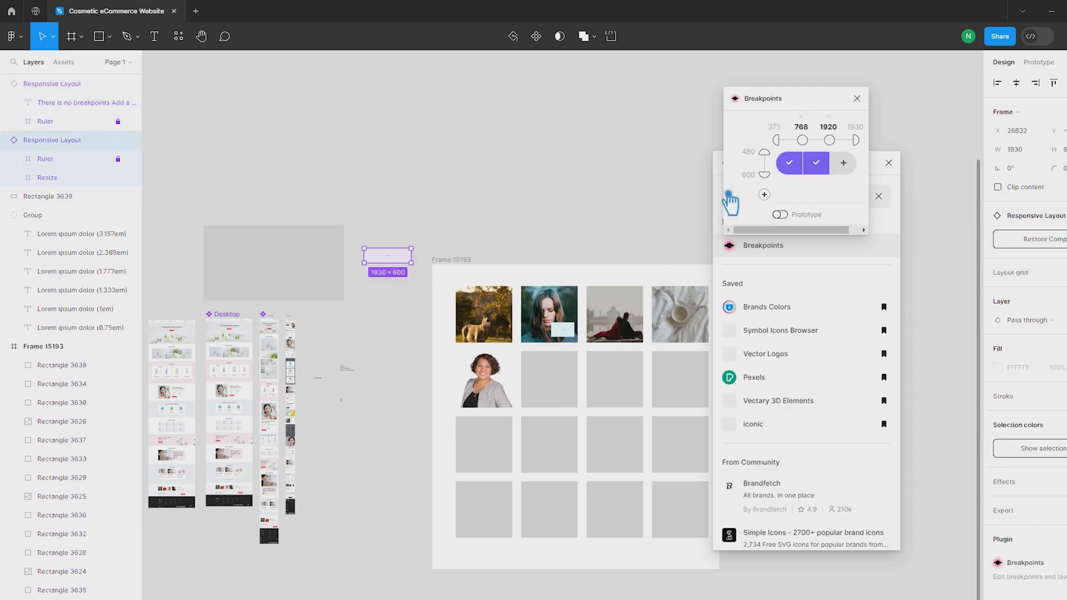
pyautogui.click(858, 169)
pyautogui.click(244, 333)
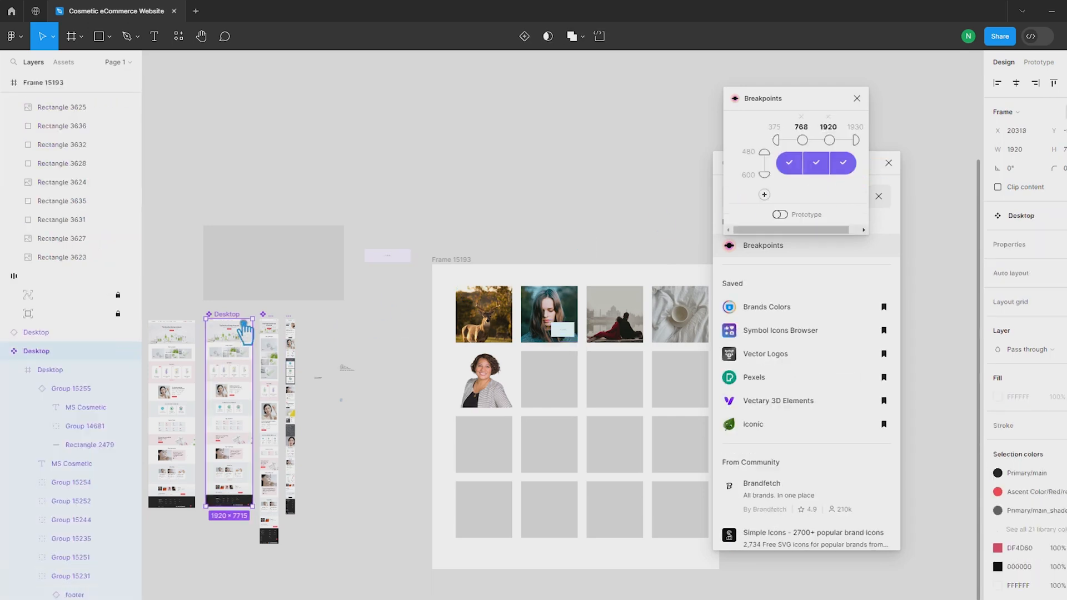
pyautogui.click(857, 98)
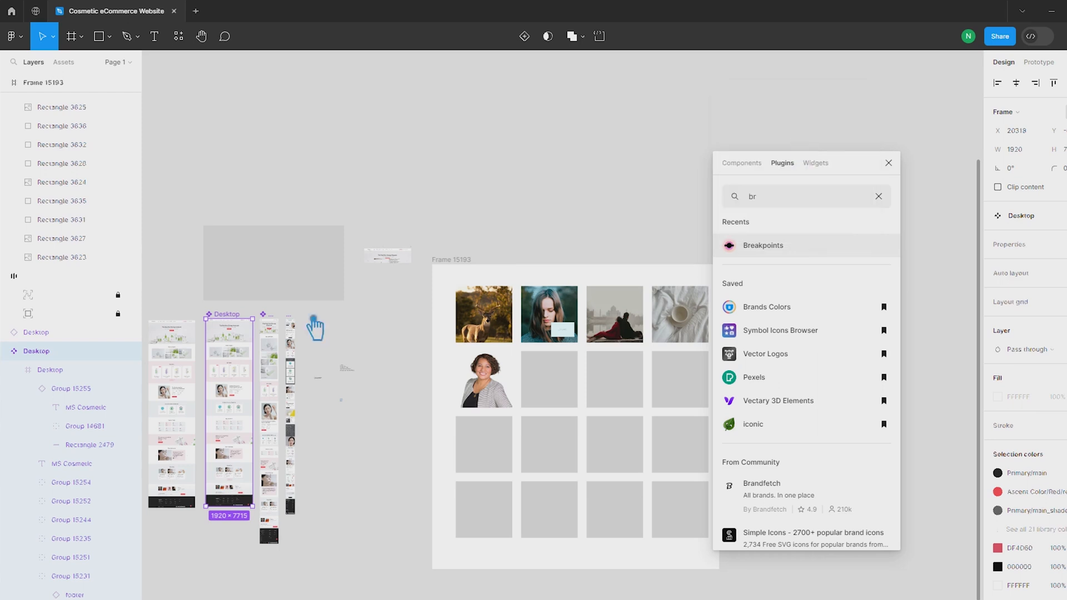
# Stretch the responsive layout downward to full-page height and resize it to a width of 768, matching the Tablet breakpoint
pyautogui.click(389, 261)
pyautogui.click(1033, 150)
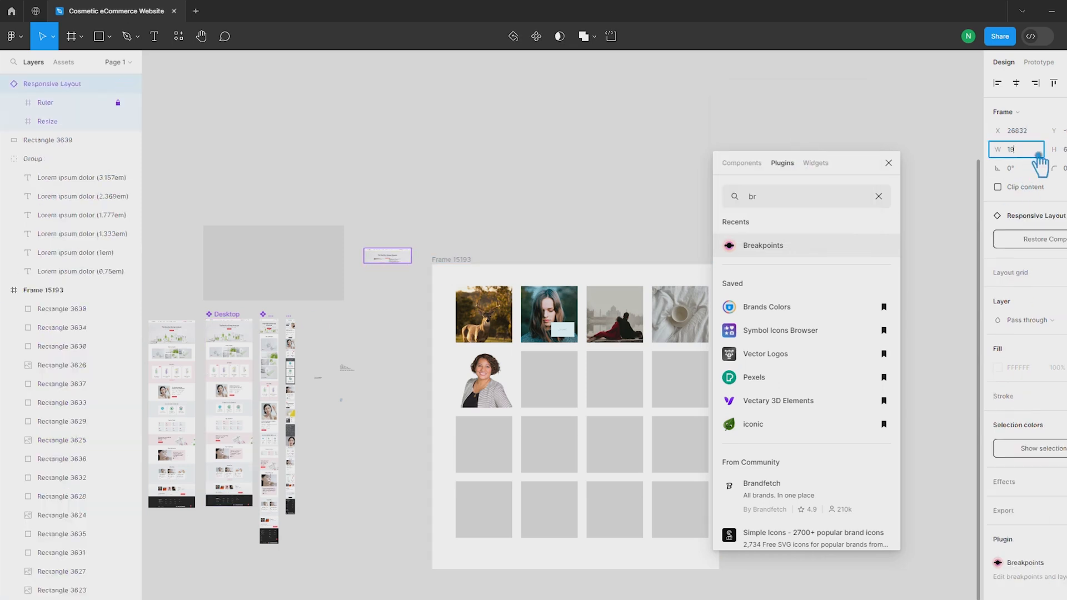
pyautogui.click(385, 292)
pyautogui.click(397, 261)
pyautogui.moveTo(397, 263); pyautogui.dragTo(398, 412)
pyautogui.scroll(5, 409, 448)
pyautogui.scroll(3, 397, 453)
pyautogui.click(413, 449)
pyautogui.scroll(-8, 413, 449)
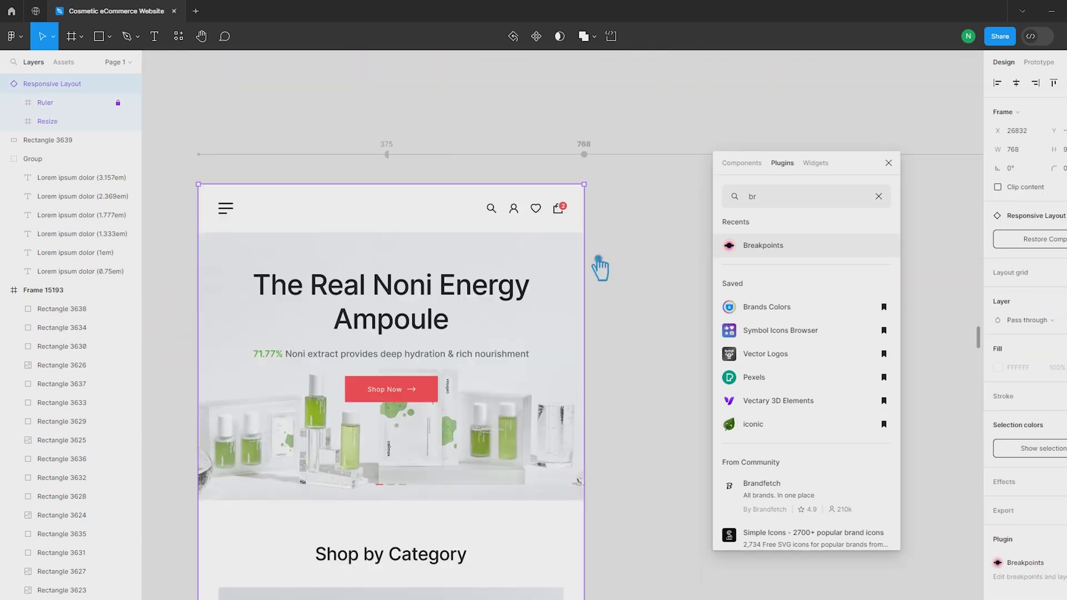
# Narrow the responsive layout past the 768 breakpoint and set its width to 375
pyautogui.moveTo(599, 260); pyautogui.dragTo(399, 235)
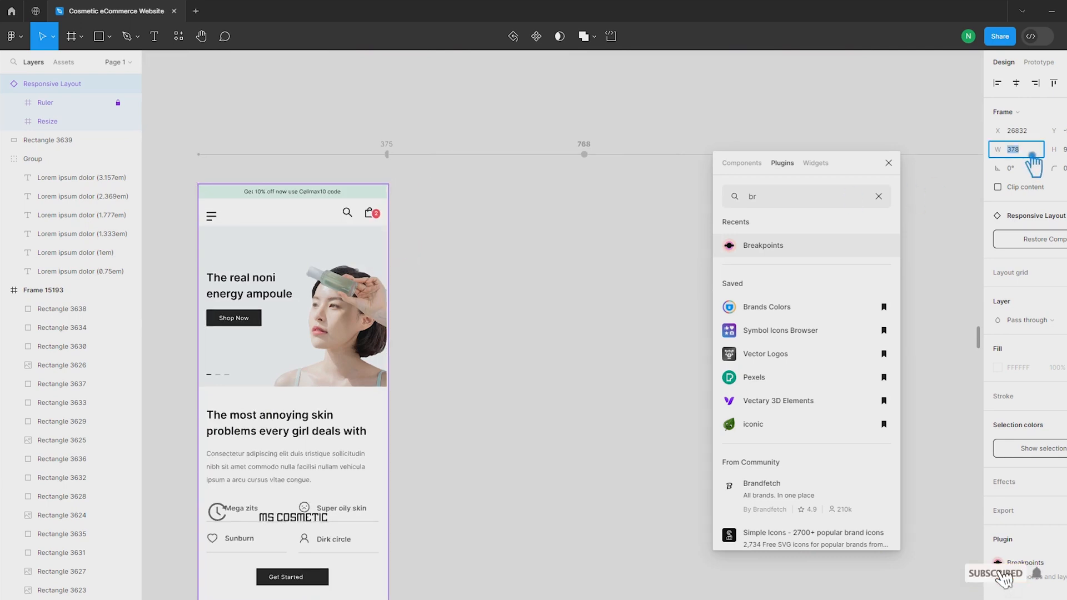
pyautogui.write('5')
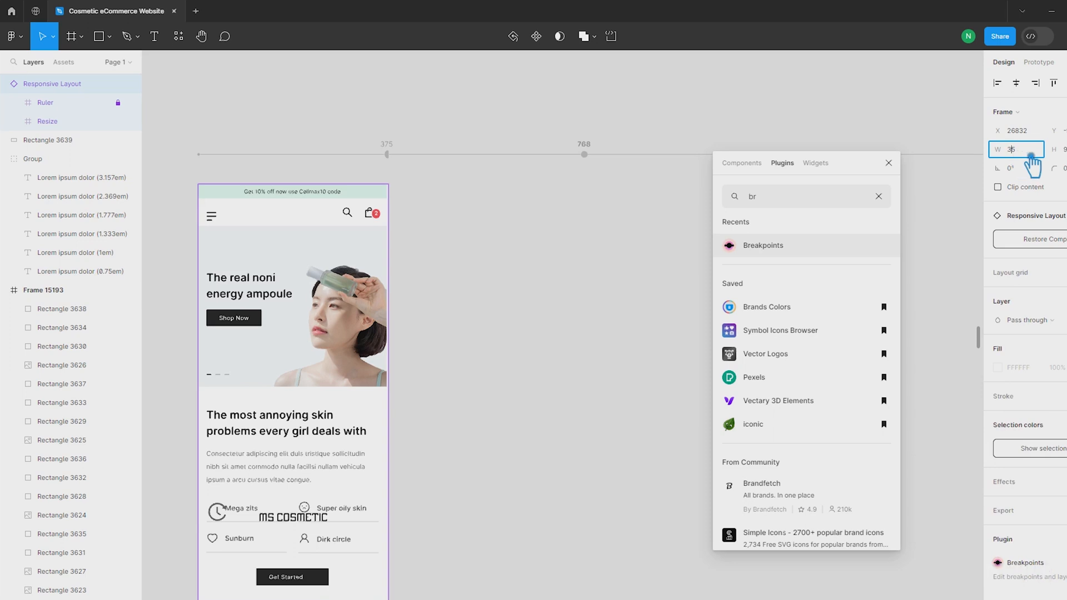
pyautogui.press('Return')
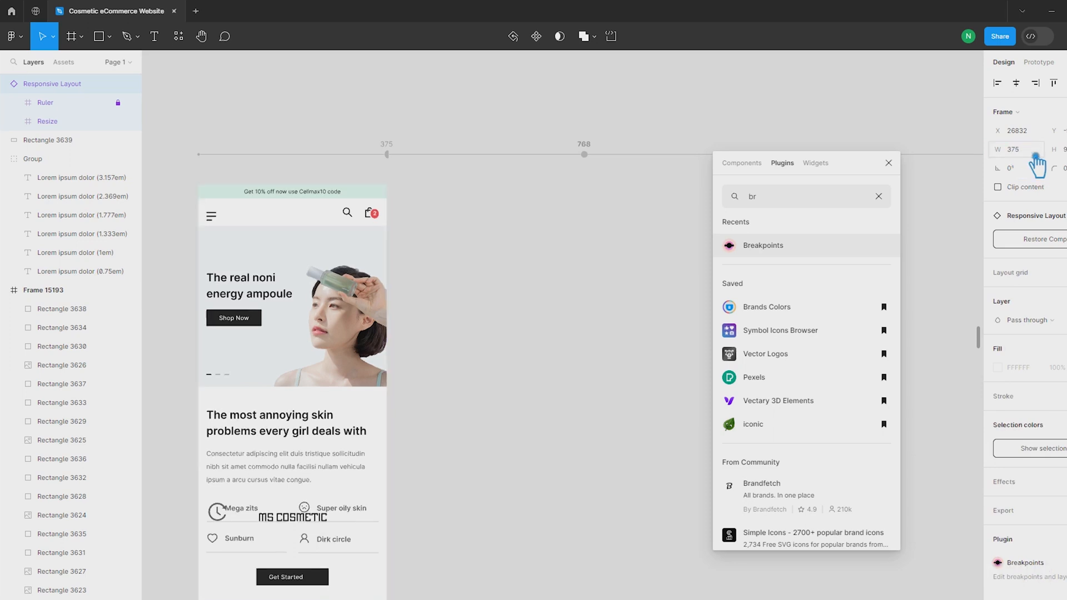
# Shorten the 375-wide responsive layout to end at the bottom of its footer, at a height of about 8042
pyautogui.scroll(-8, 502, 335)
pyautogui.scroll(-10, 502, 339)
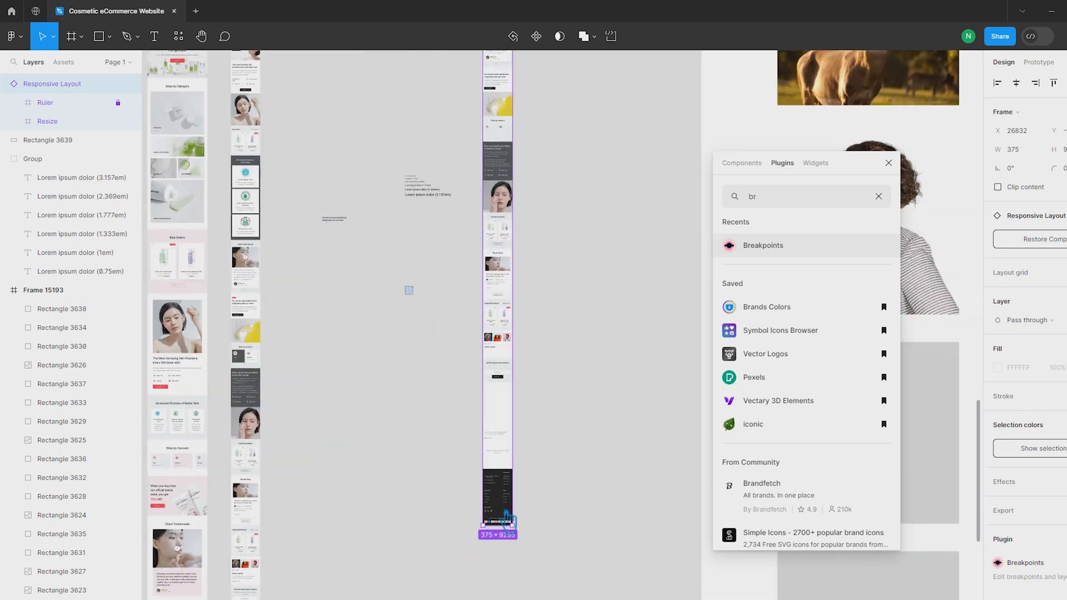
pyautogui.moveTo(509, 518); pyautogui.dragTo(514, 386)
pyautogui.scroll(5, 511, 452)
pyautogui.scroll(2, 514, 386)
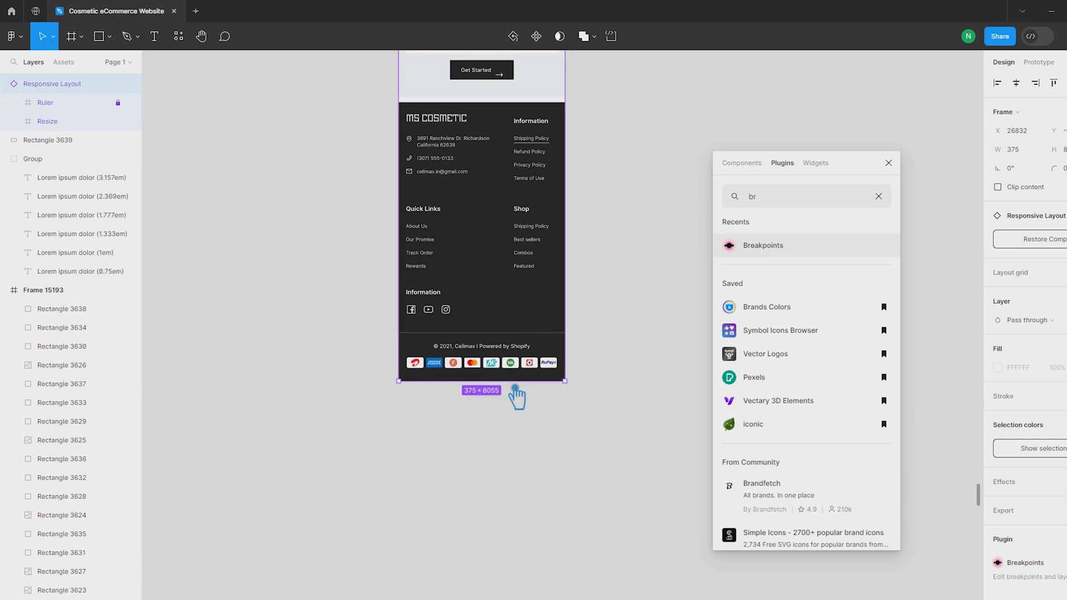
pyautogui.moveTo(514, 385); pyautogui.dragTo(514, 380)
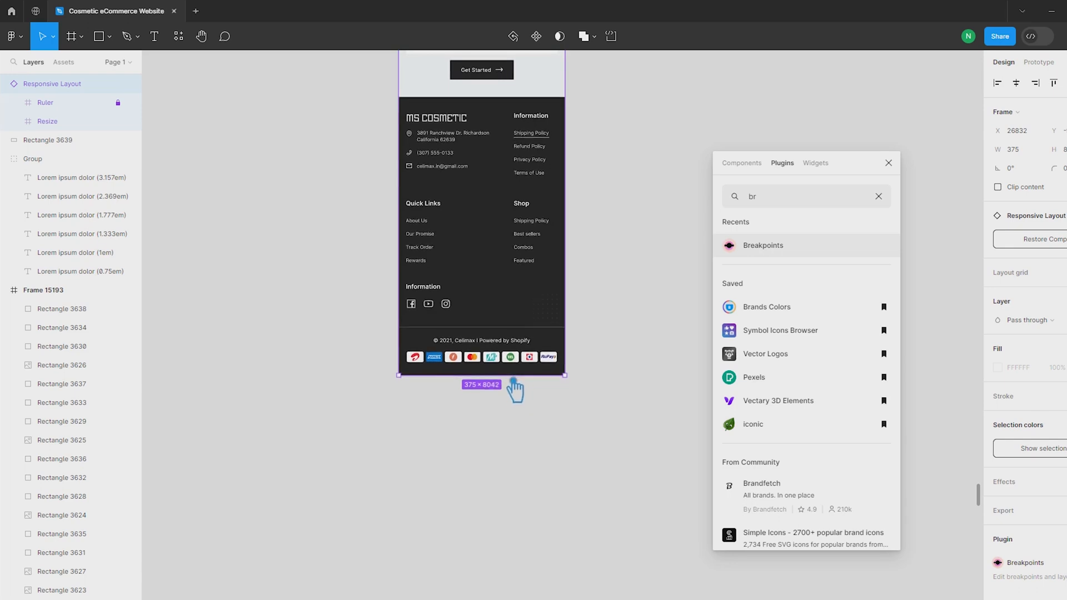
# Examine the resized mobile layout up to its header and the breakpoint ruler out to the 1920 mark
pyautogui.click(612, 383)
pyautogui.scroll(-8, 612, 382)
pyautogui.moveTo(671, 108); pyautogui.dragTo(585, 443)
pyautogui.scroll(6, 573, 175)
pyautogui.moveTo(514, 202); pyautogui.dragTo(408, 185)
pyautogui.scroll(-4, 408, 185)
pyautogui.scroll(8, 362, 166)
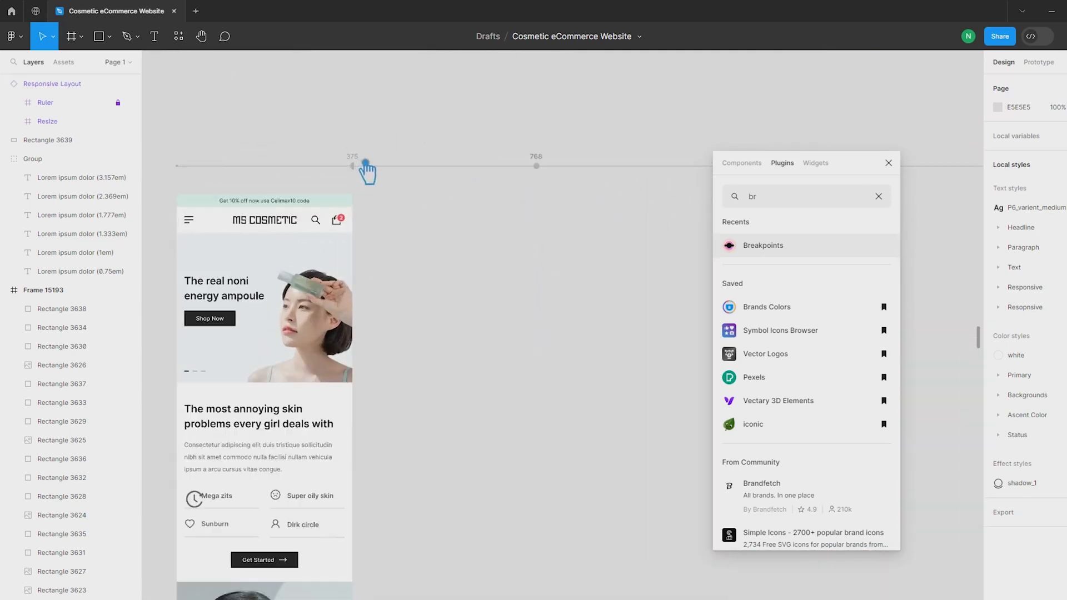
pyautogui.moveTo(621, 245); pyautogui.dragTo(266, 284)
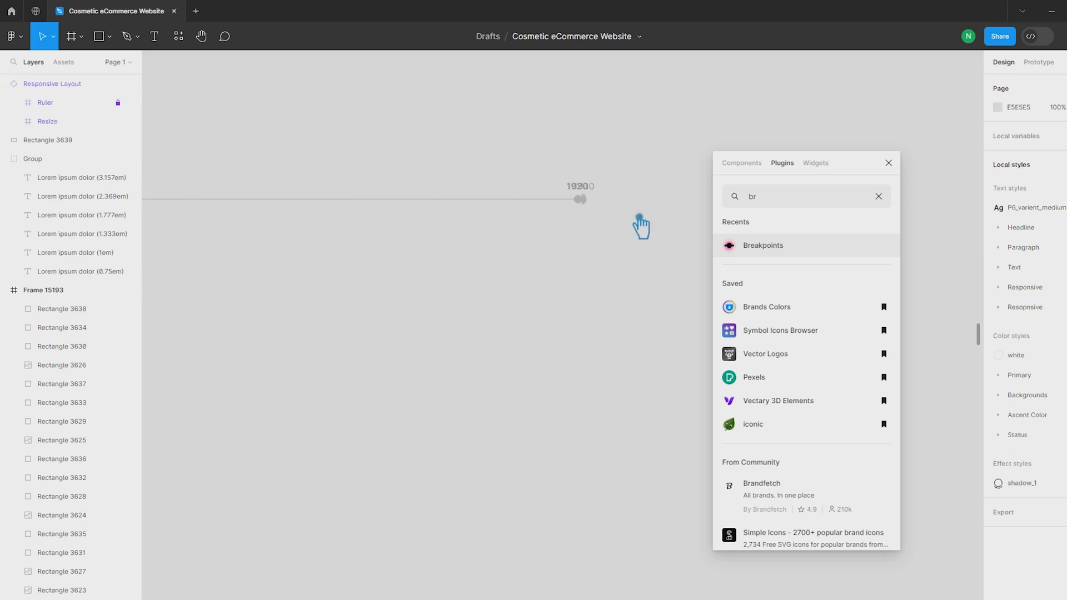
# Search the plugins for "auto" and launch Autoflow to view its Flows settings, closing its window again
pyautogui.scroll(-10, 591, 198)
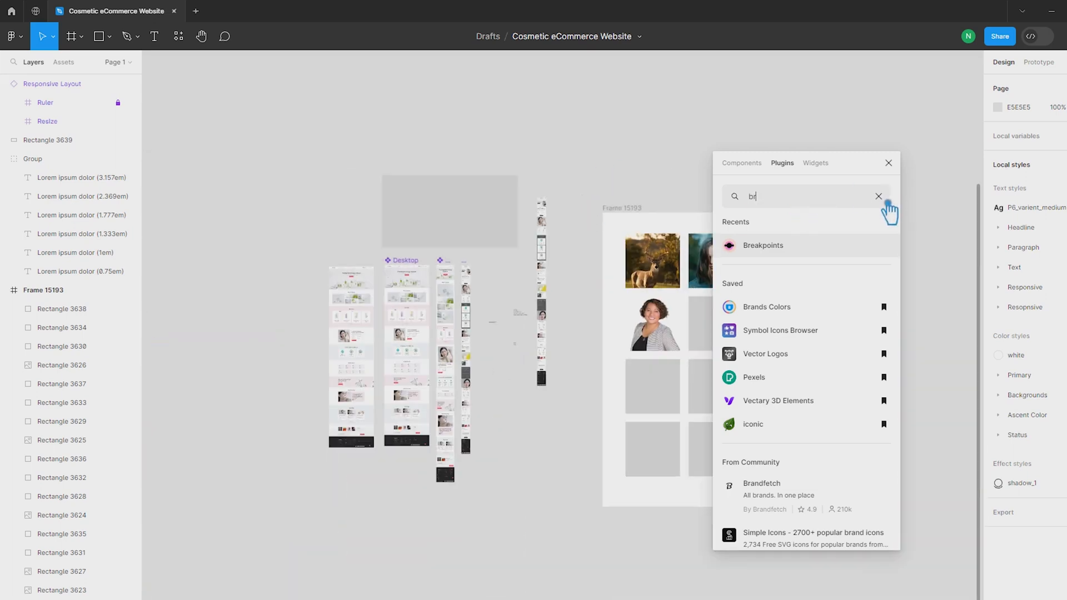
pyautogui.click(879, 197)
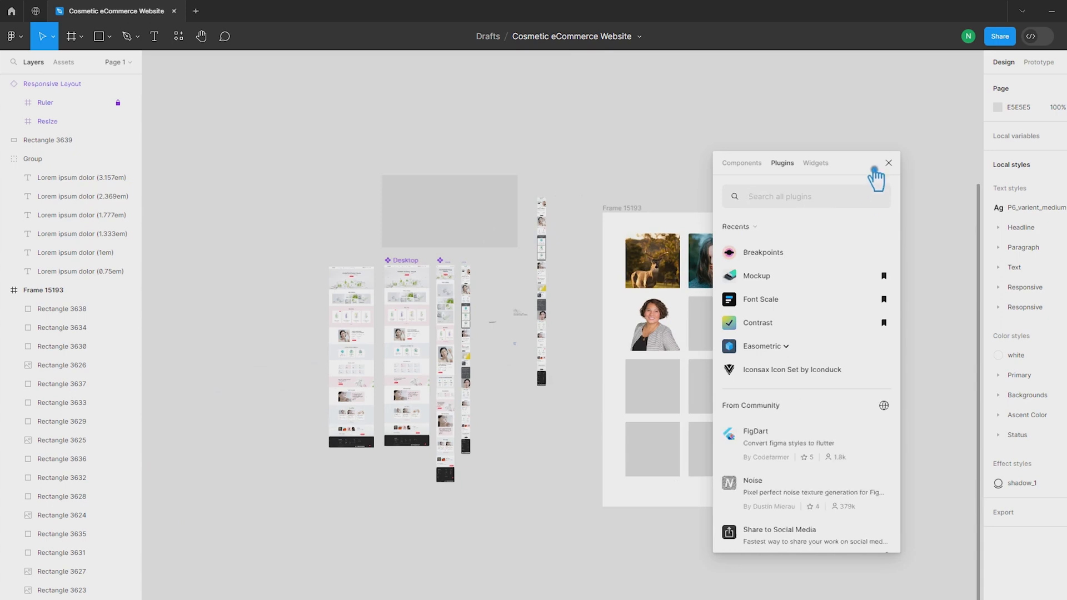
pyautogui.write('a')
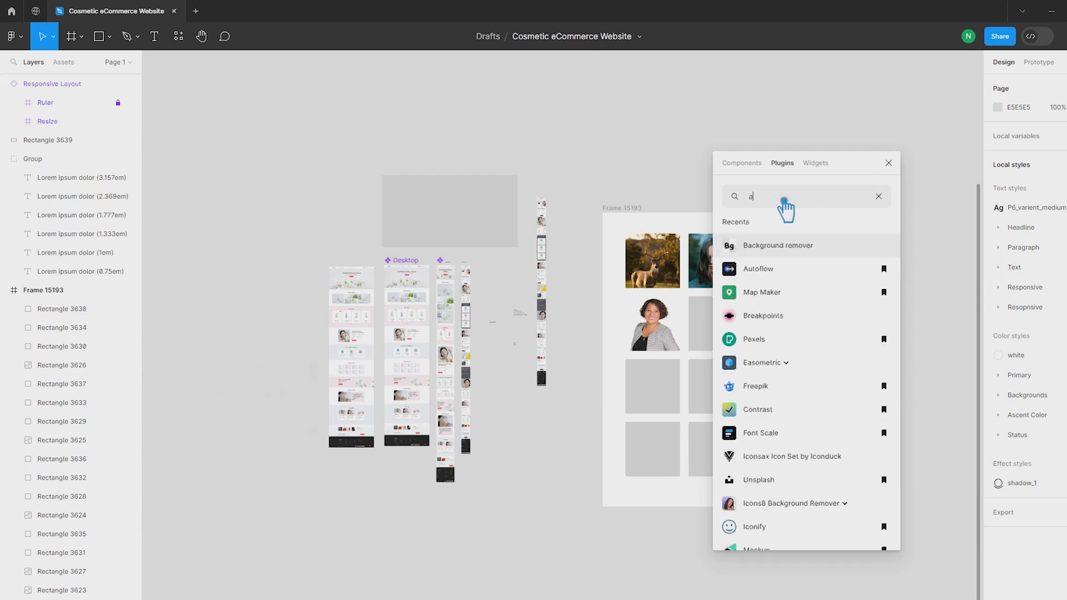
pyautogui.write('uto')
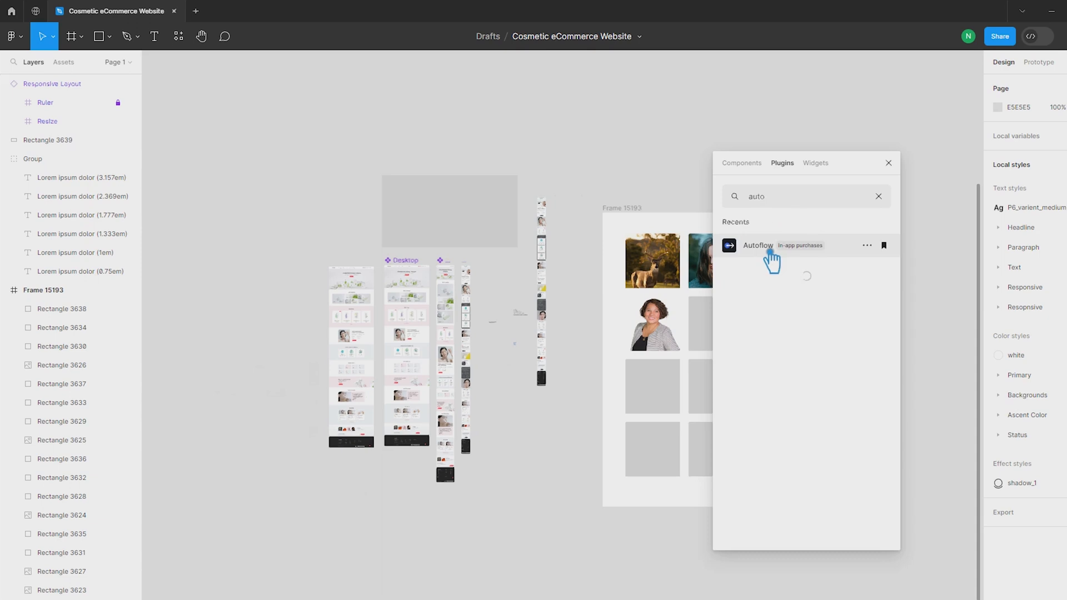
pyautogui.click(770, 252)
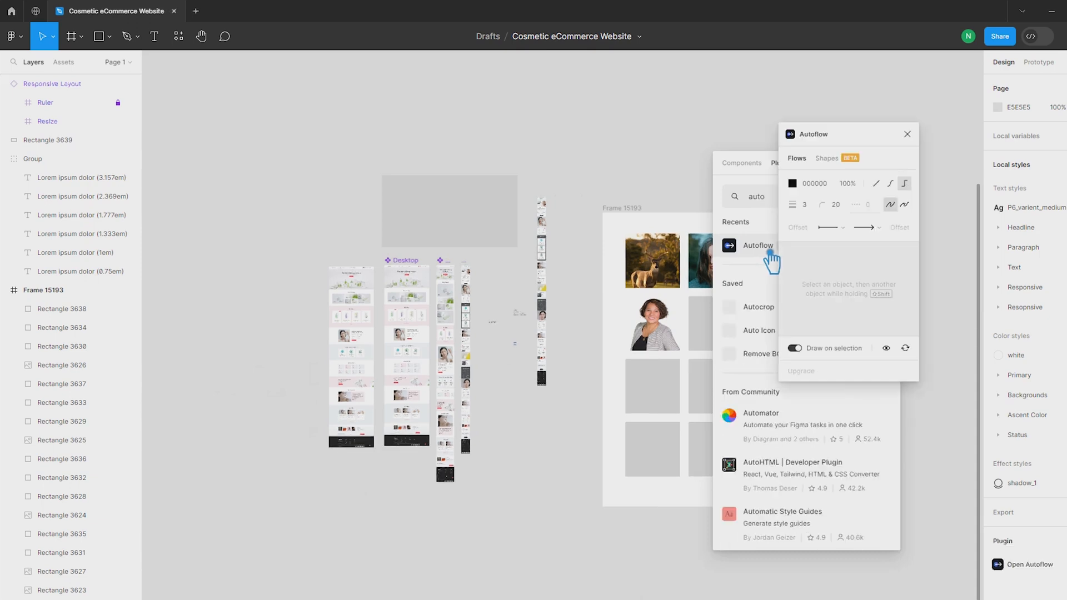
pyautogui.click(907, 134)
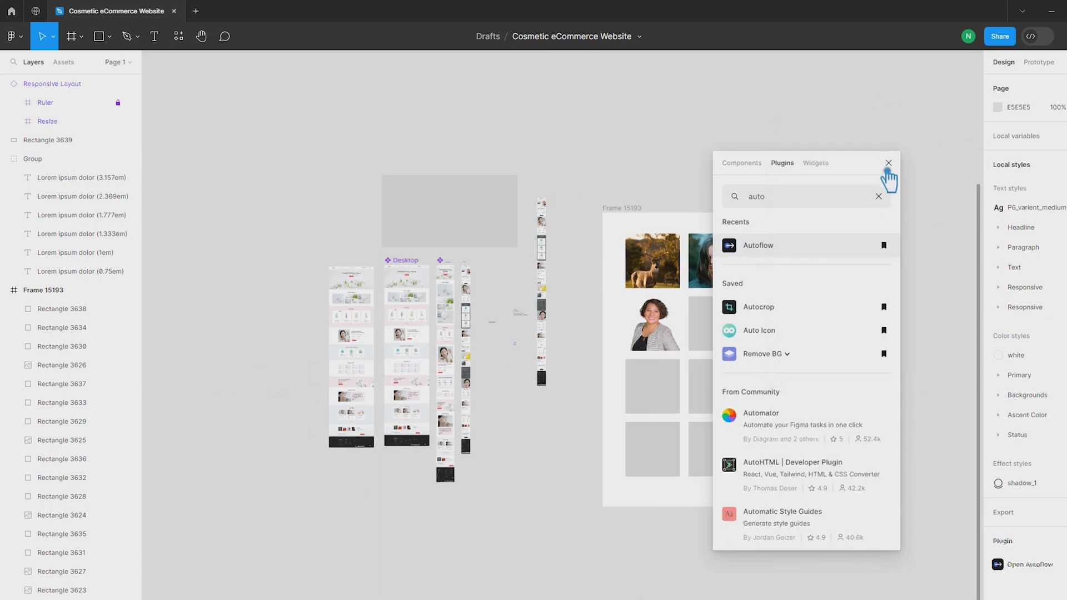